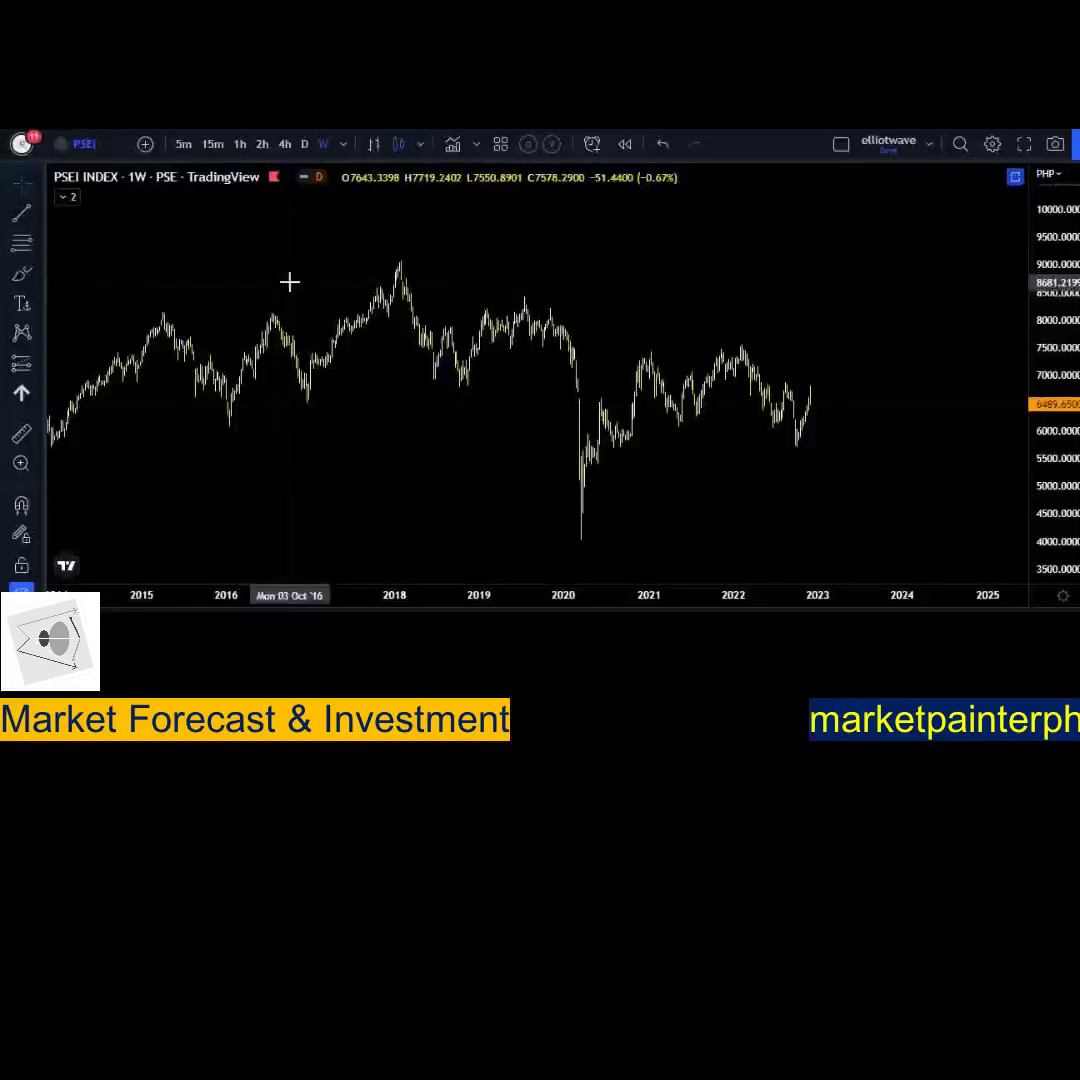
Examine the PSEI weekly price action without drawings, from the 2018 peak and 2020 low to the latest candles of late 2022.
mouse_move(306, 427)
mouse_down()
mouse_move(417, 414)
mouse_move(300, 413)
mouse_move(306, 422)
mouse_up()
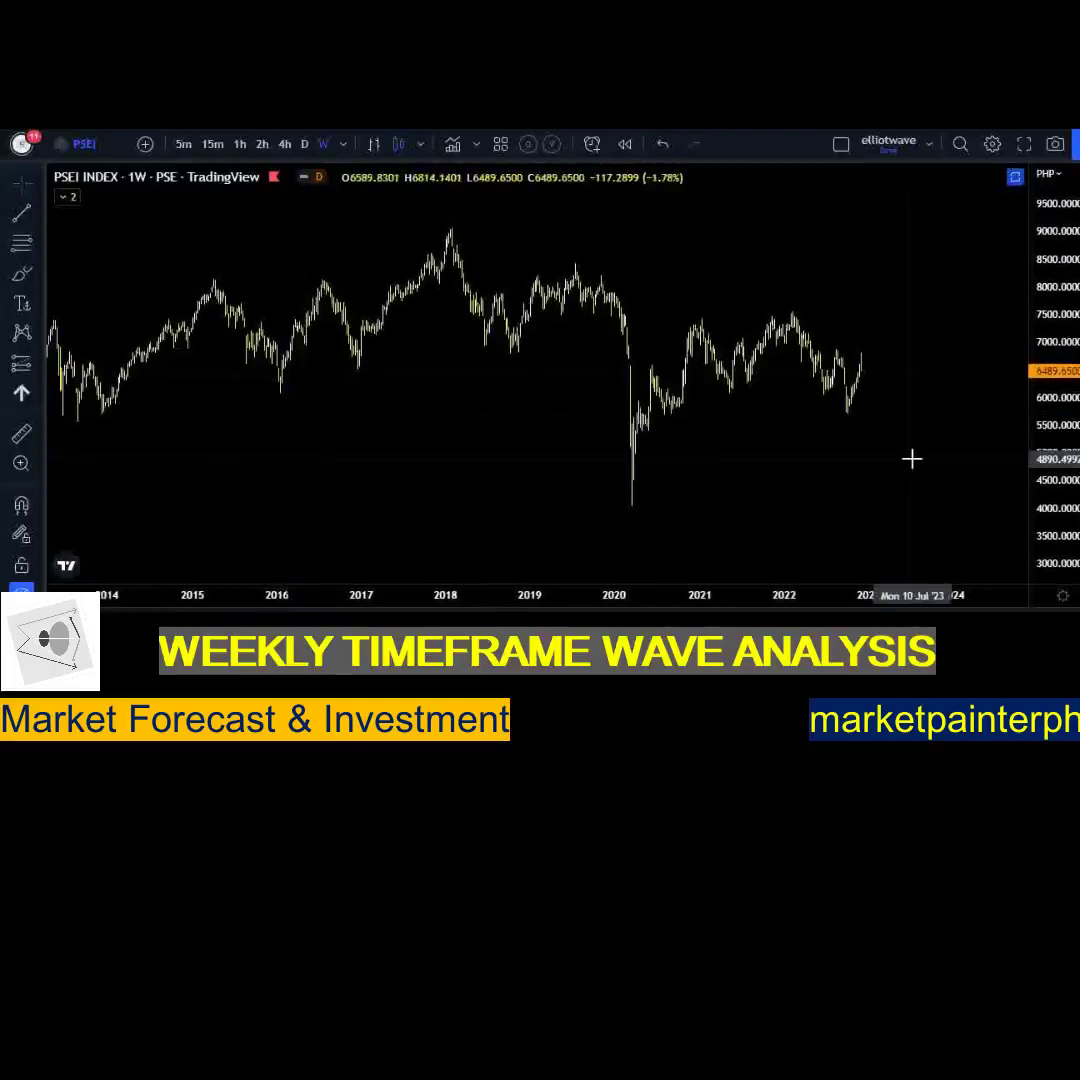
scroll(920, 450, up, 2)
drag(1054, 468, 1059, 327)
scroll(765, 315, up, 3)
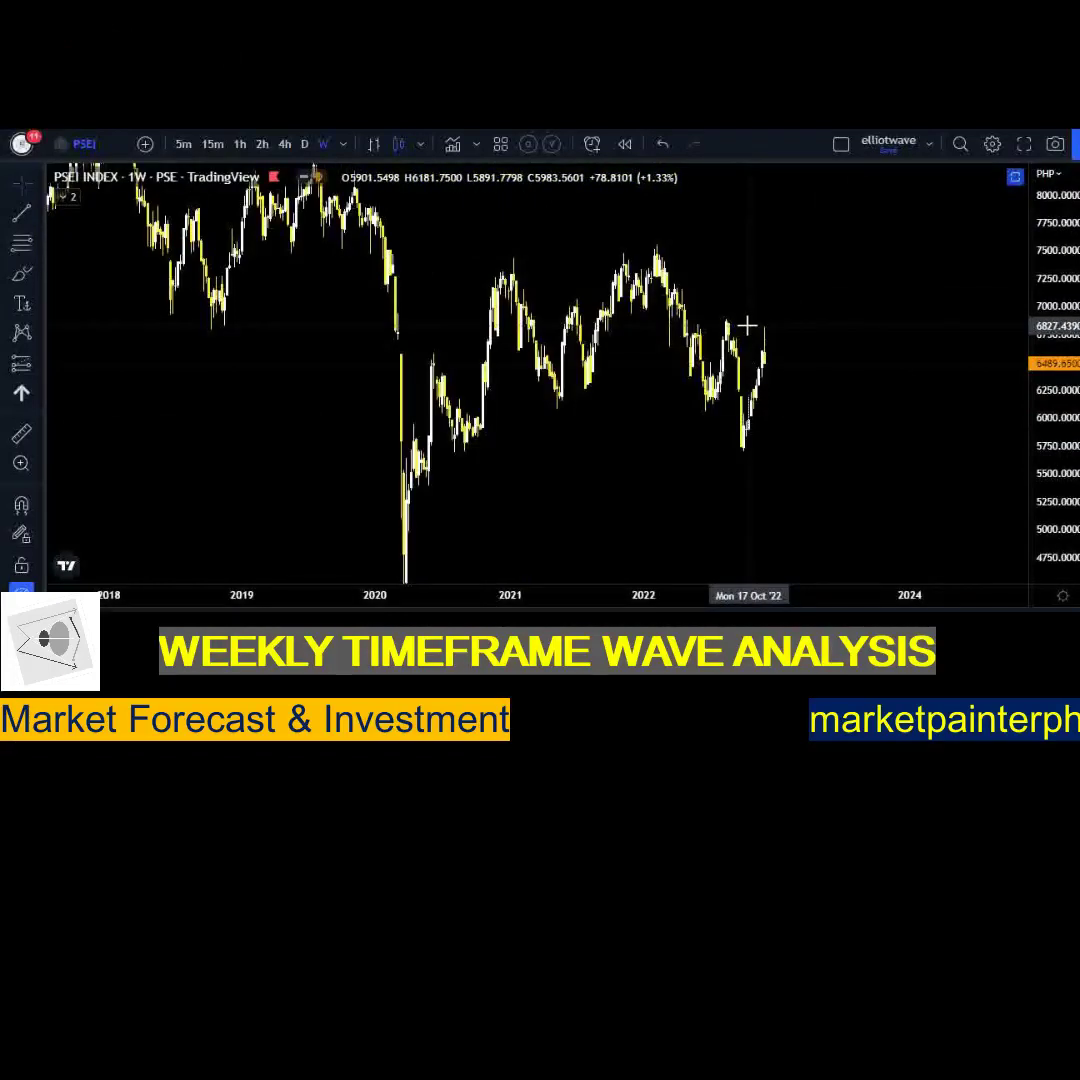
scroll(787, 413, down, 3)
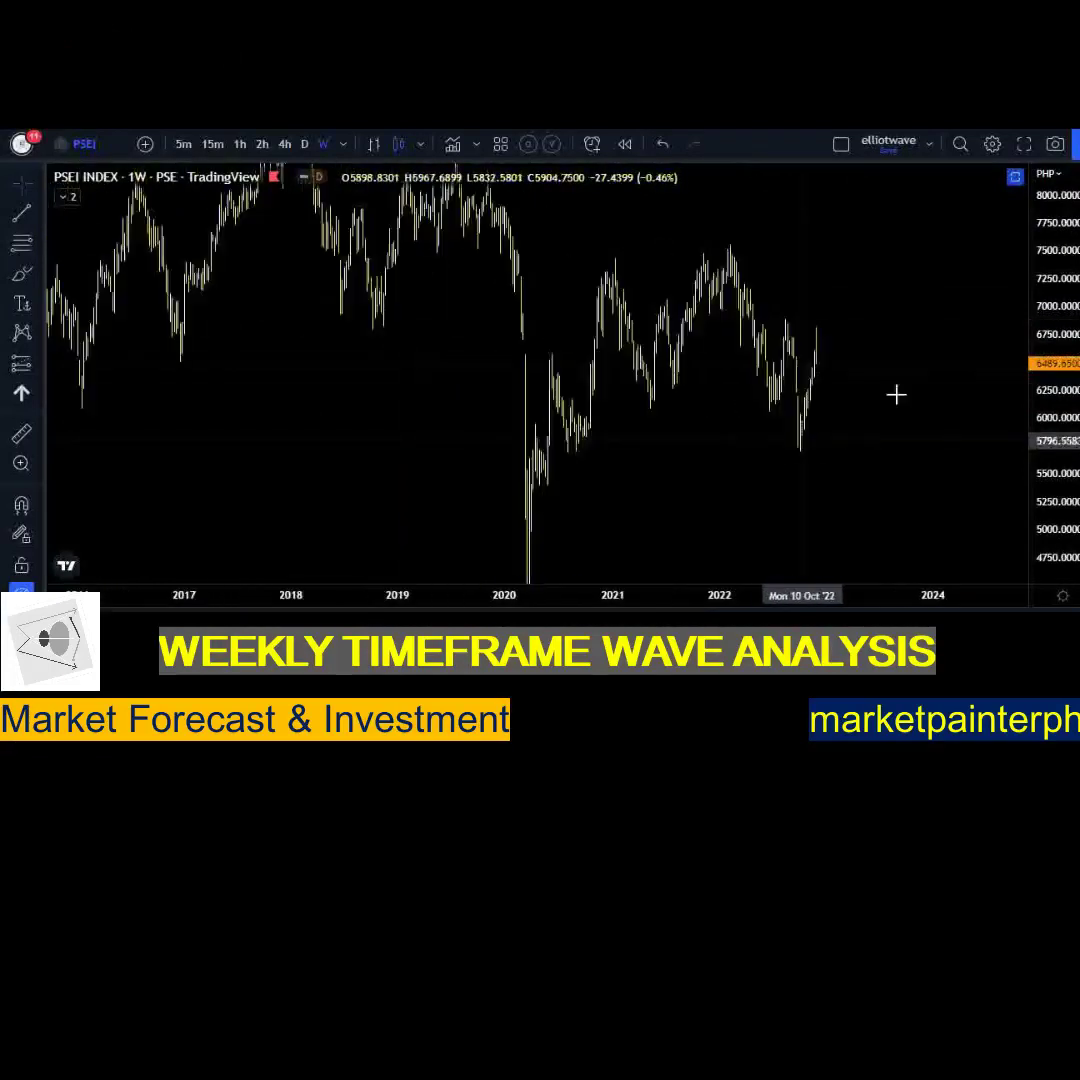
scroll(819, 322, up, 4)
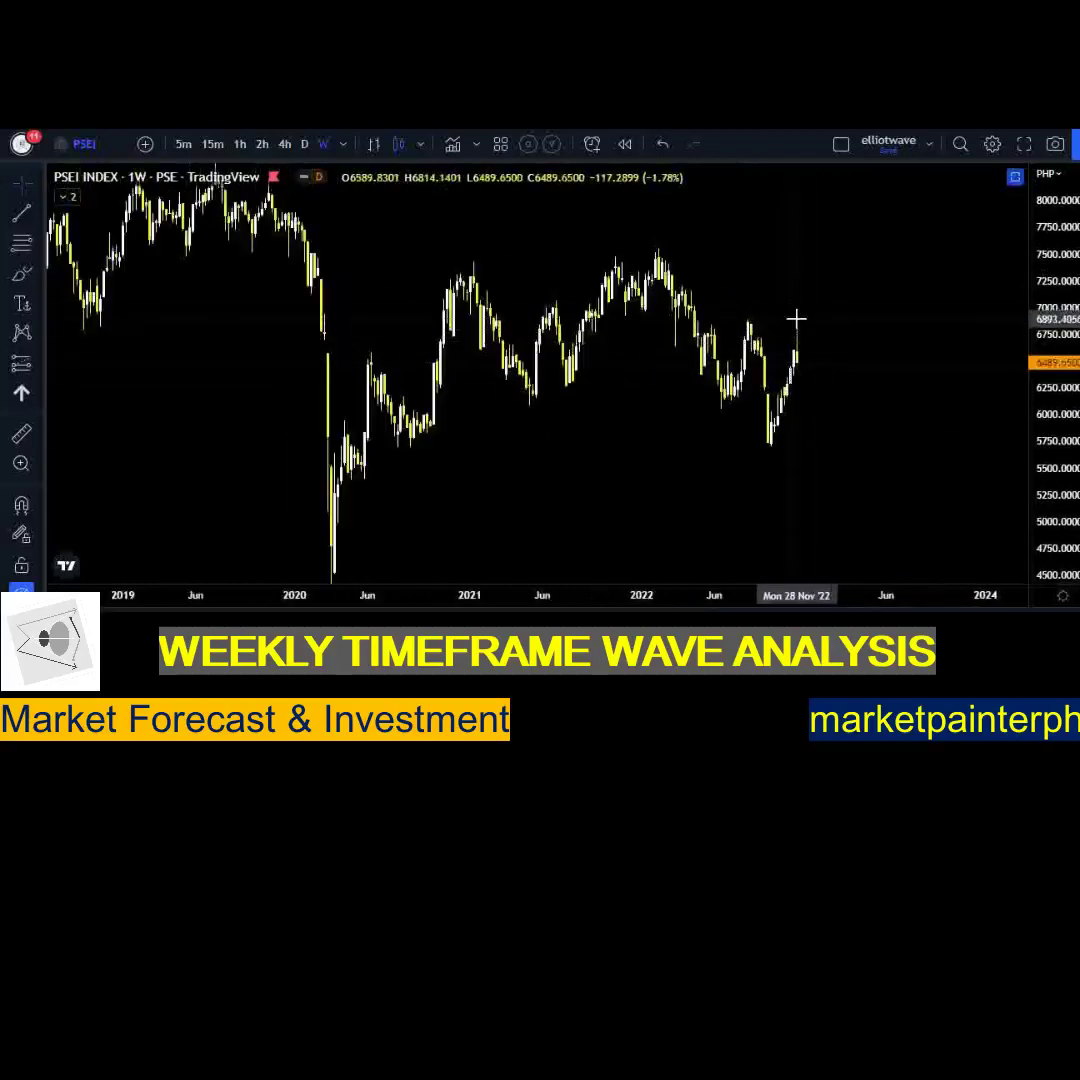
scroll(824, 335, down, 1)
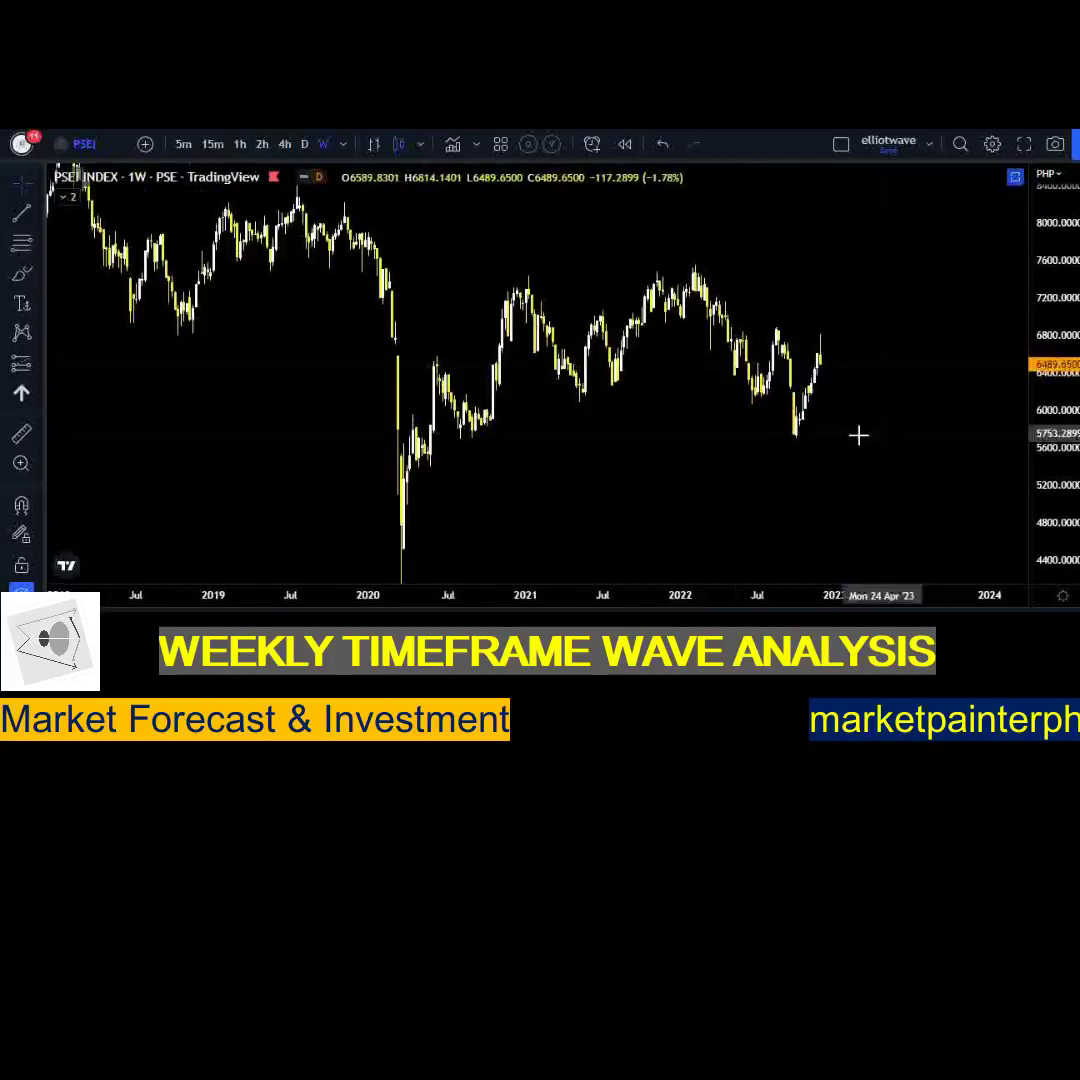
scroll(843, 442, up, 1)
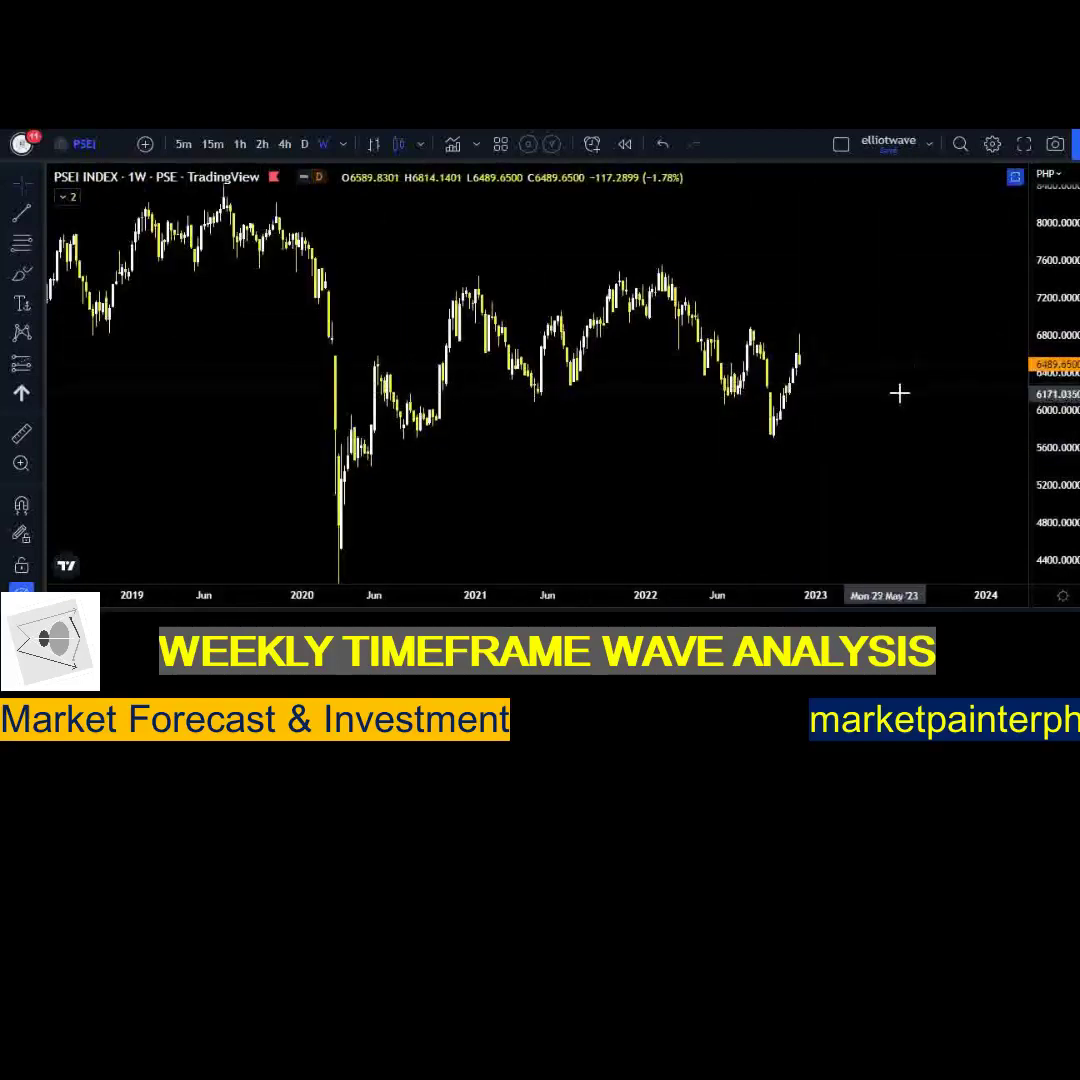
scroll(970, 350, down, 1)
drag(1049, 270, 1047, 338)
scroll(897, 437, down, 3)
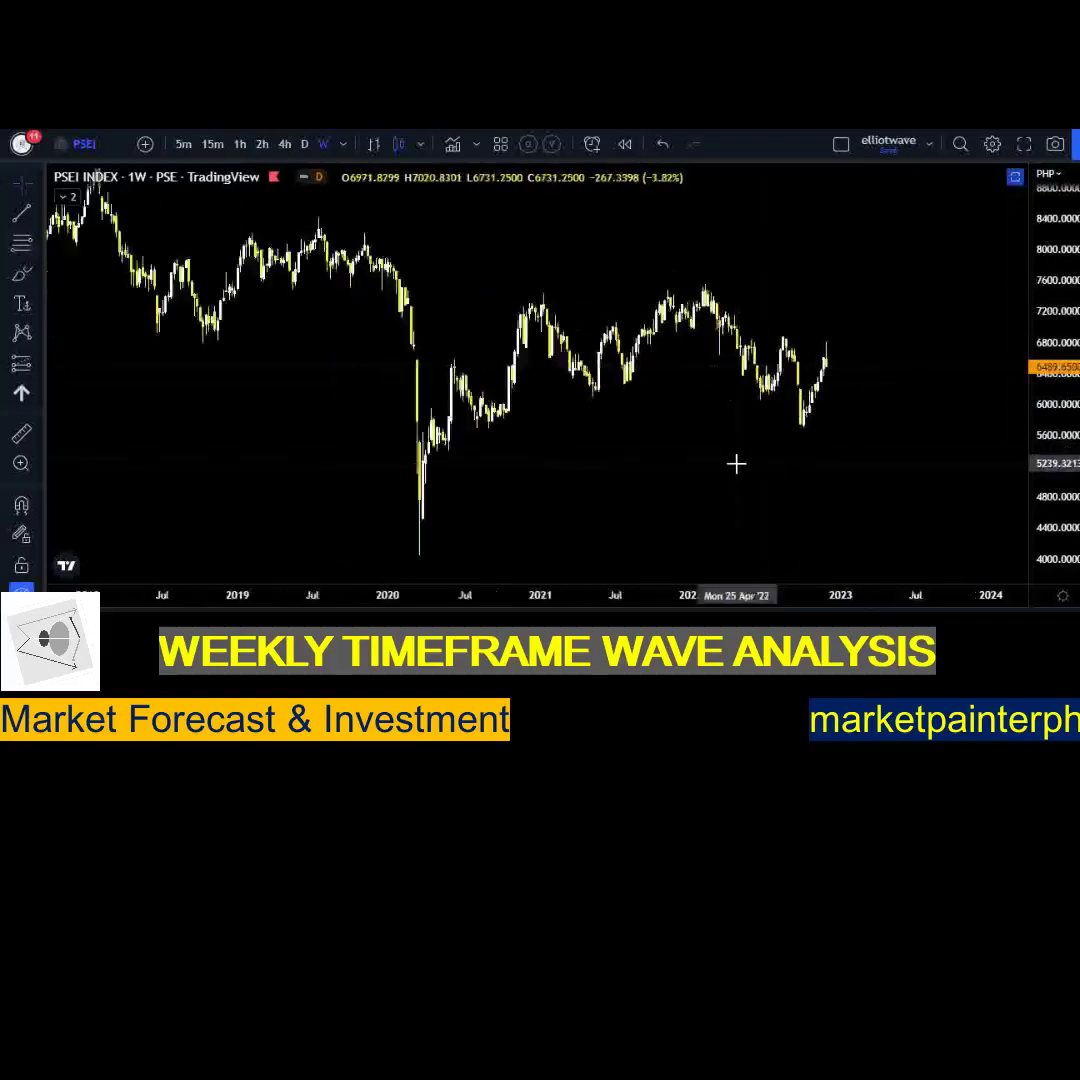
scroll(808, 457, up, 3)
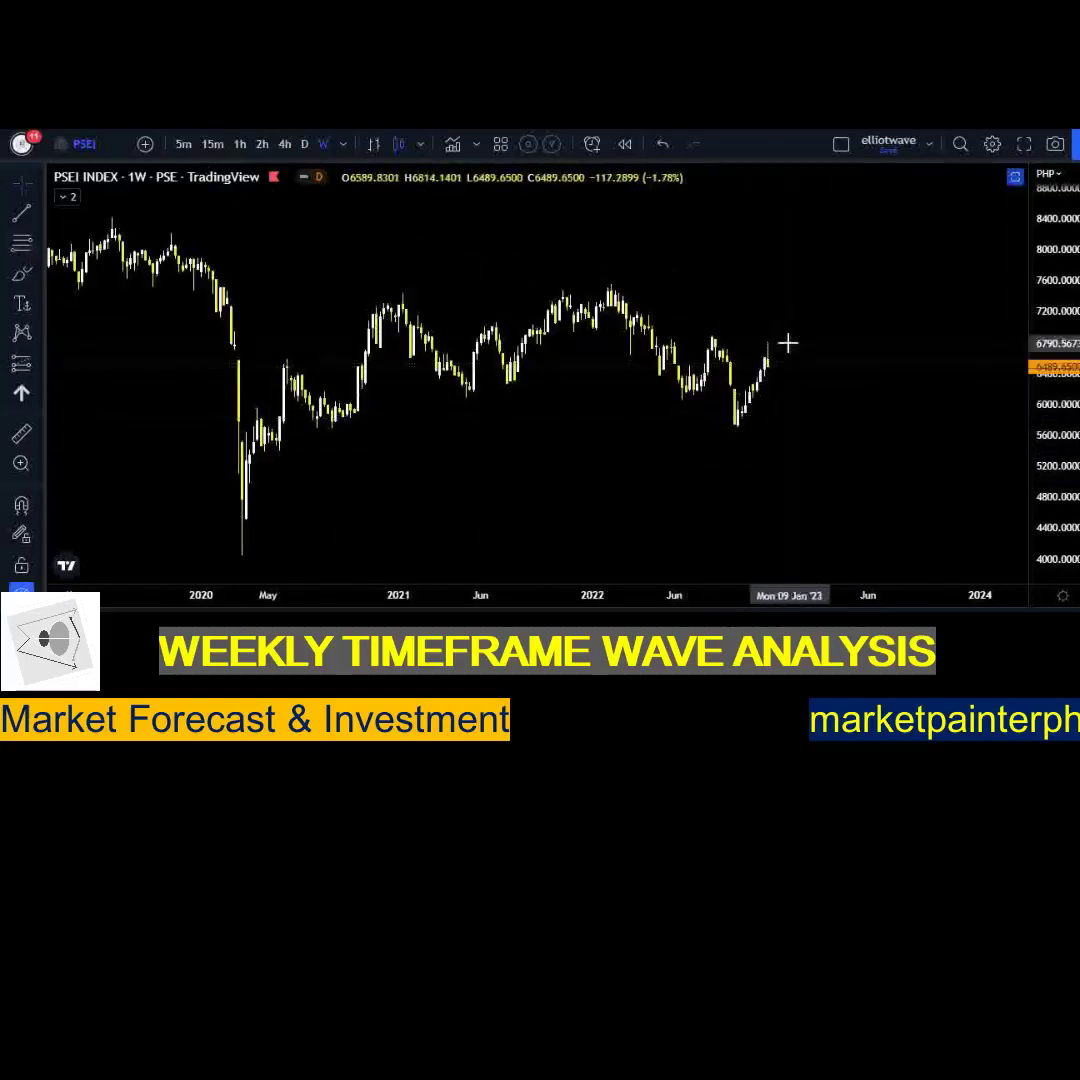
drag(677, 268, 809, 266)
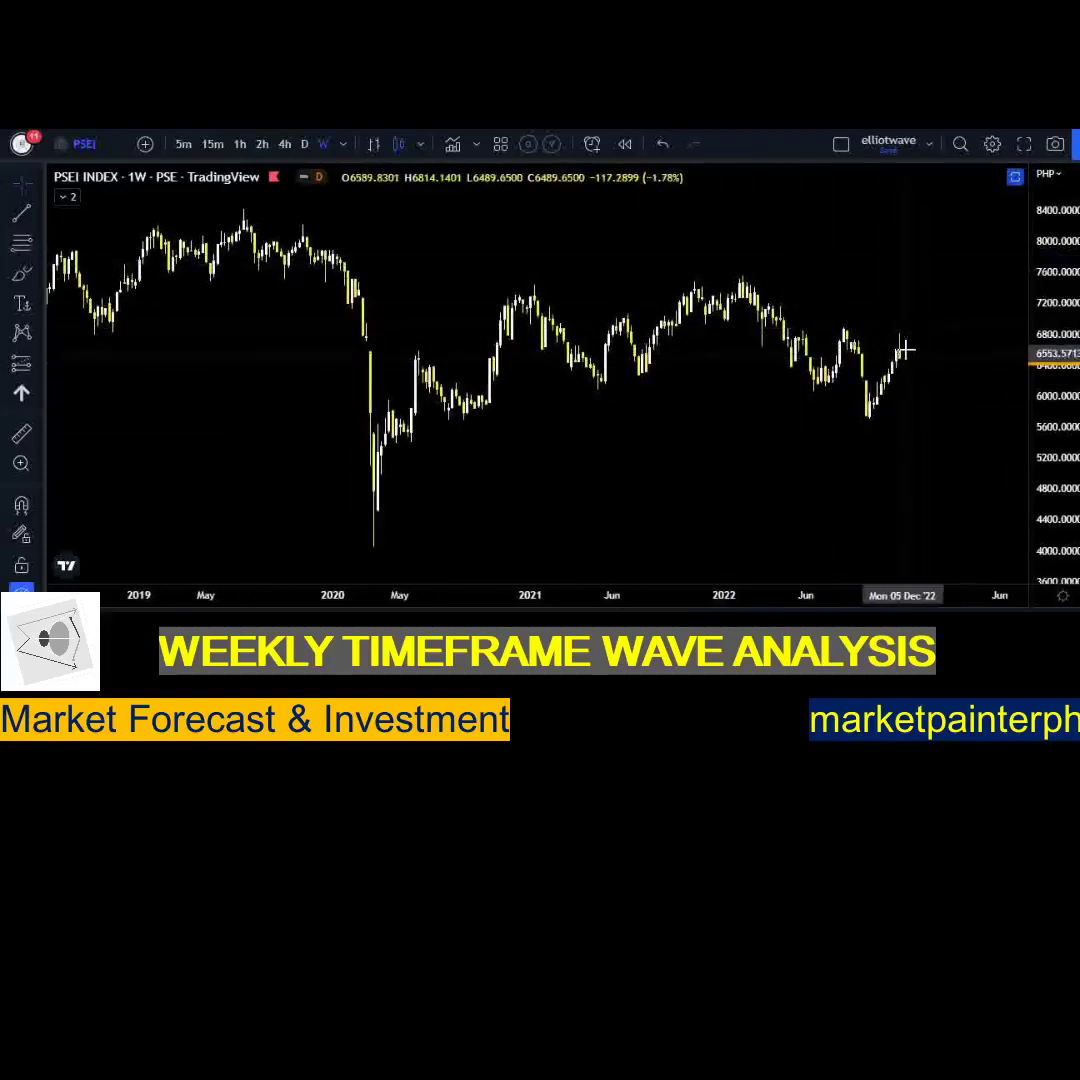
drag(1048, 232, 1048, 263)
scroll(1020, 445, down, 1)
drag(1056, 459, 1056, 373)
drag(702, 435, 675, 392)
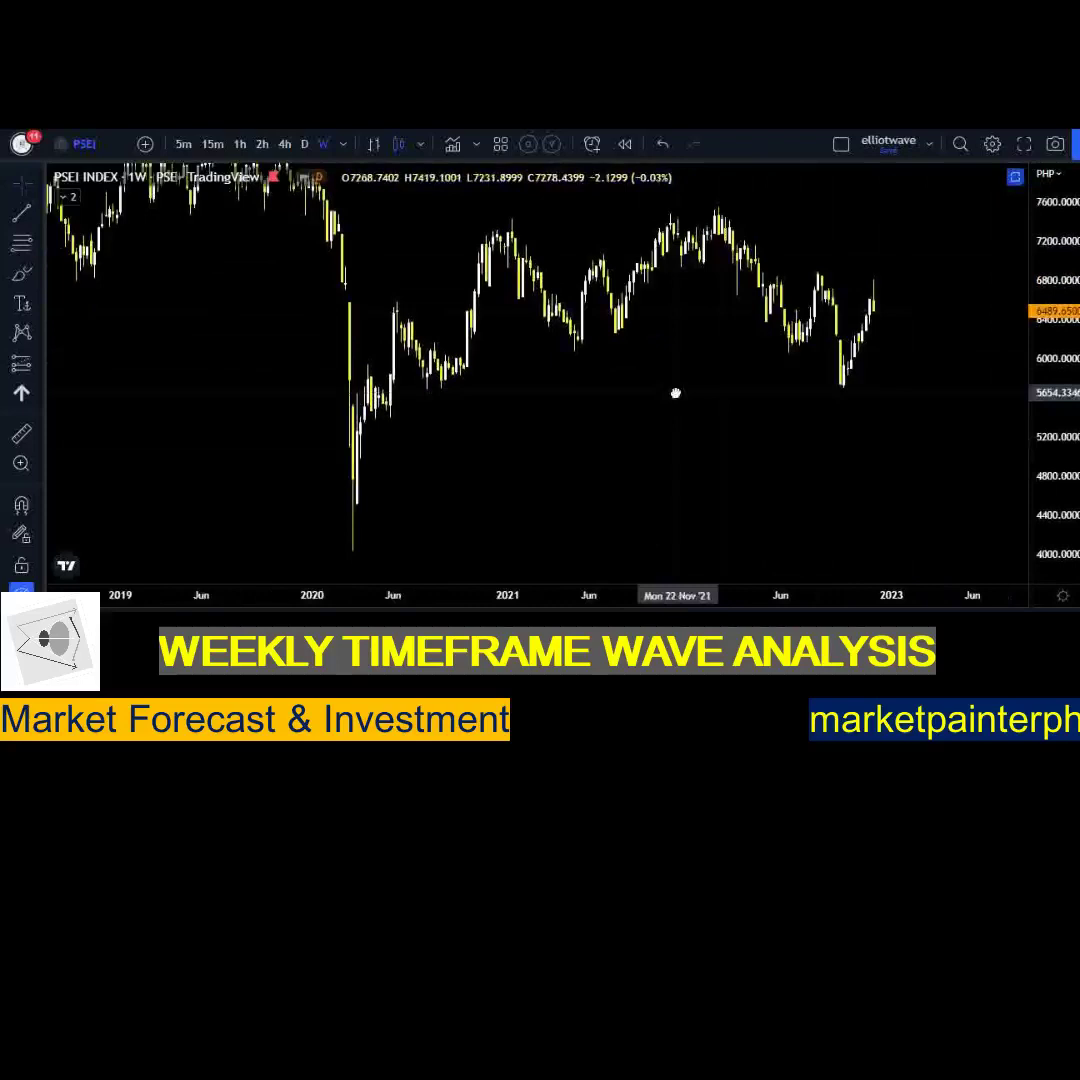
drag(1068, 261, 1053, 330)
drag(864, 269, 870, 307)
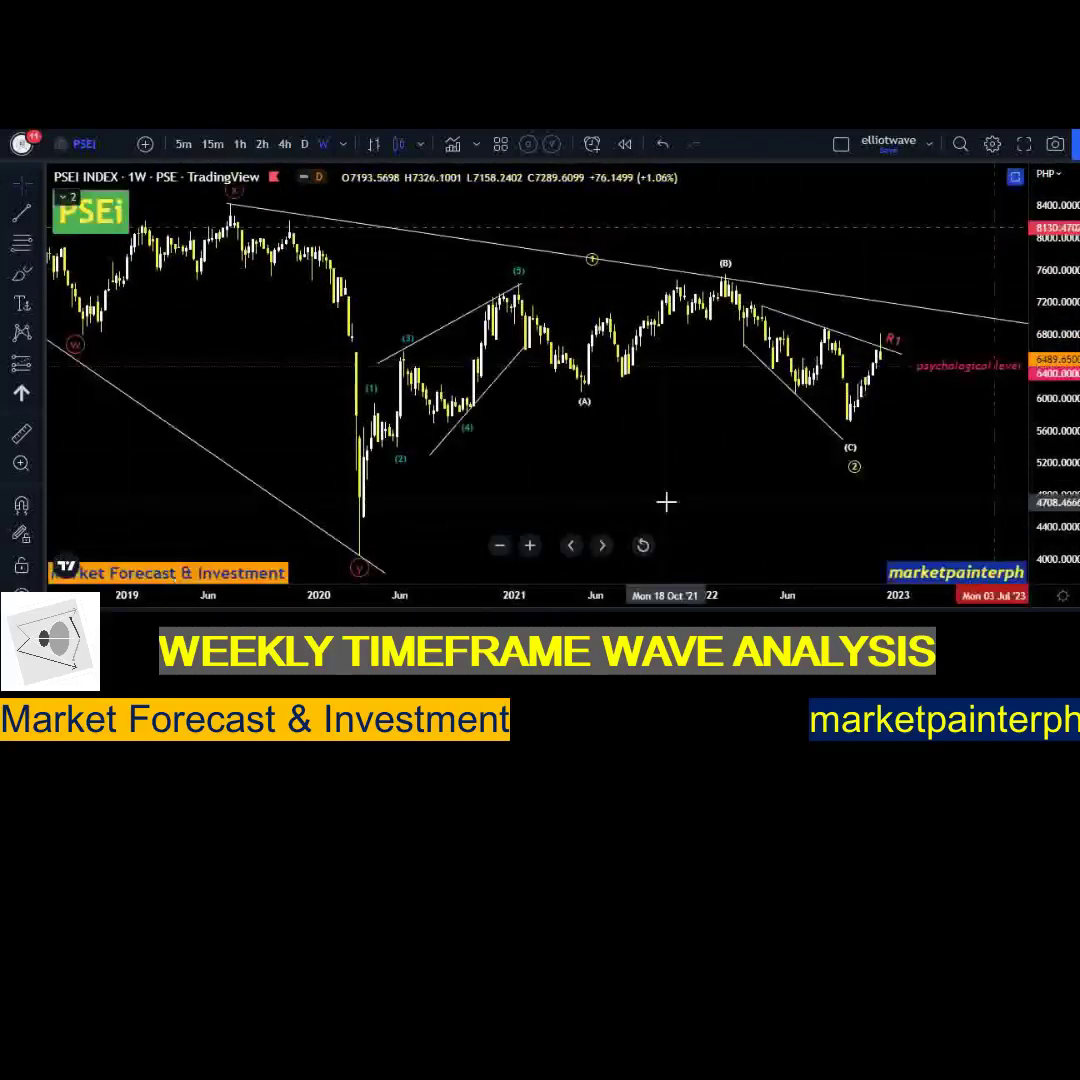
Show the hidden wave drawings and draw a rising arrow line from the earlier low to the wave 3 peak of early 2018.
scroll(728, 501, down, 5)
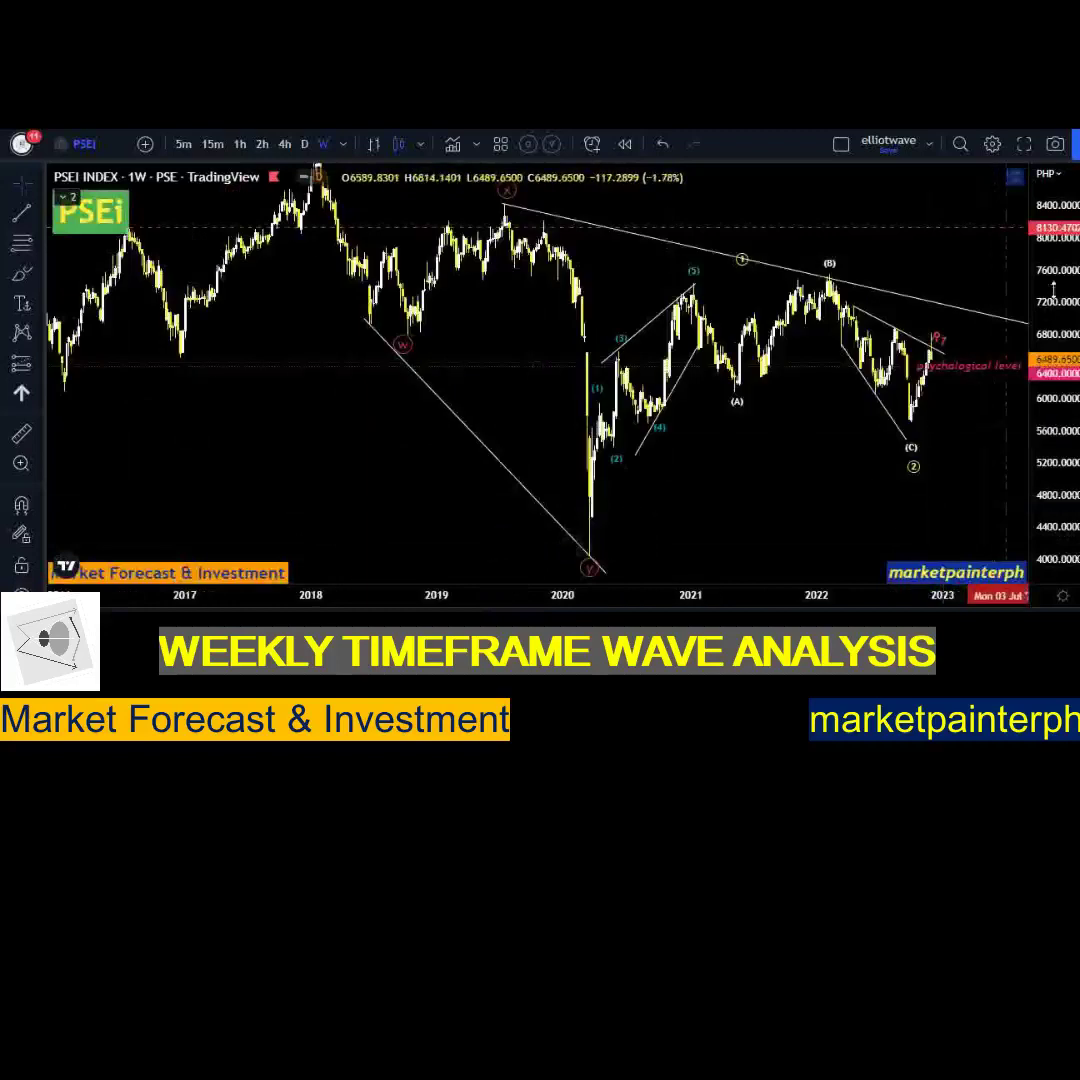
scroll(880, 485, down, 4)
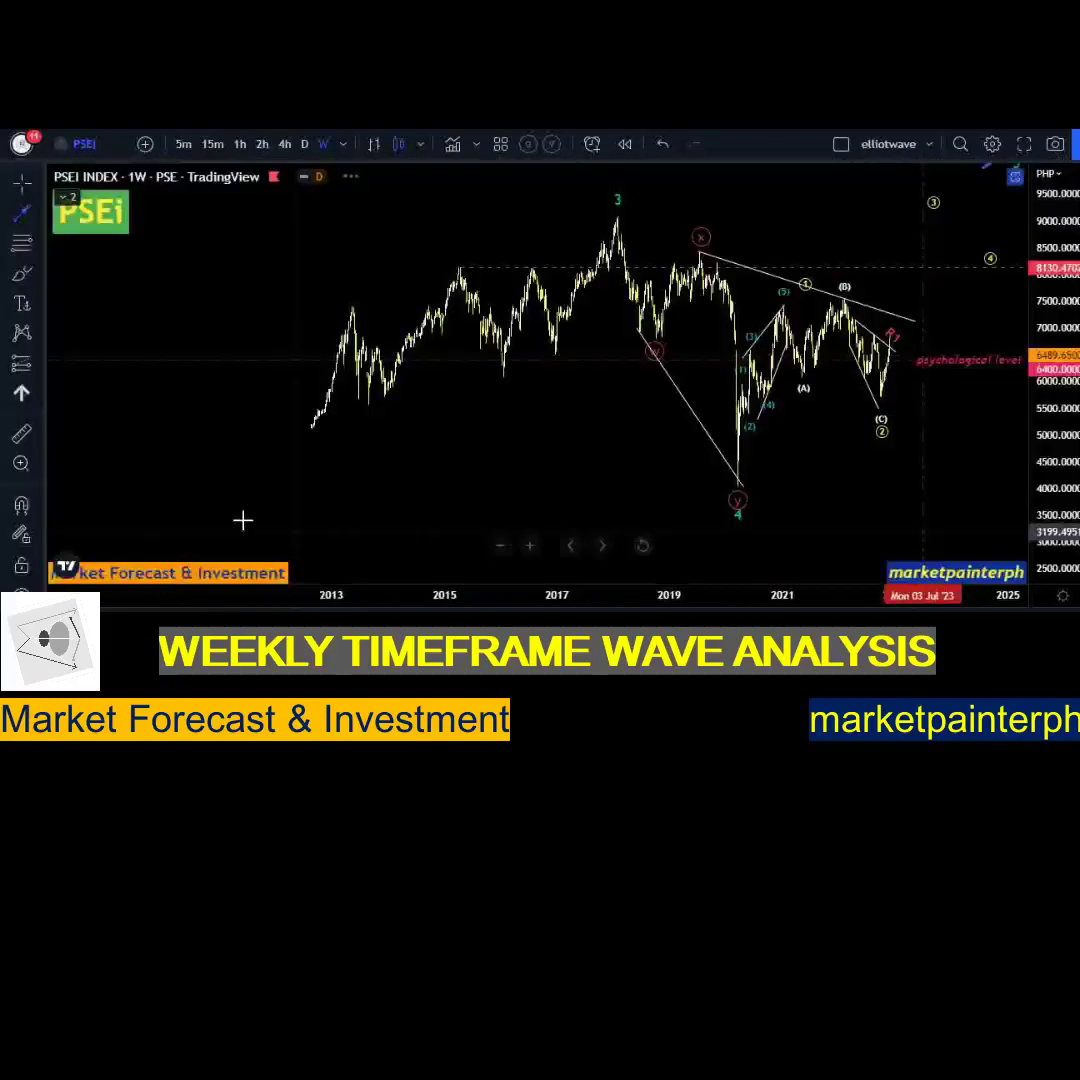
drag(509, 446, 465, 420)
mouse_move(537, 445)
mouse_down()
mouse_move(513, 465)
mouse_move(466, 444)
mouse_move(472, 457)
mouse_up()
scroll(486, 444, up, 2)
drag(601, 207, 638, 222)
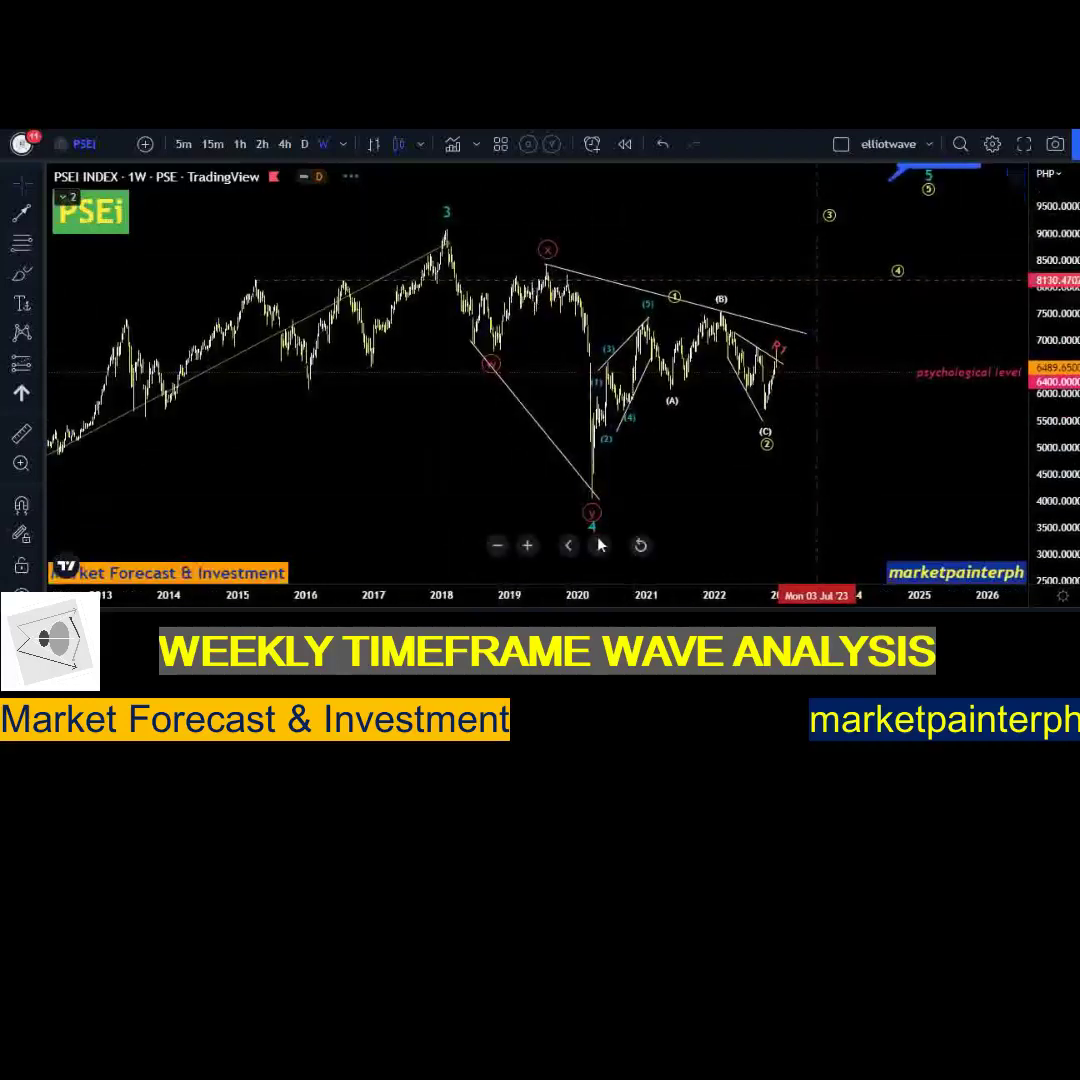
Trace the wave 4 correction with a path from the wave 3 peak through W and X to the Y low of March 2020.
drag(686, 435, 694, 408)
click(602, 503)
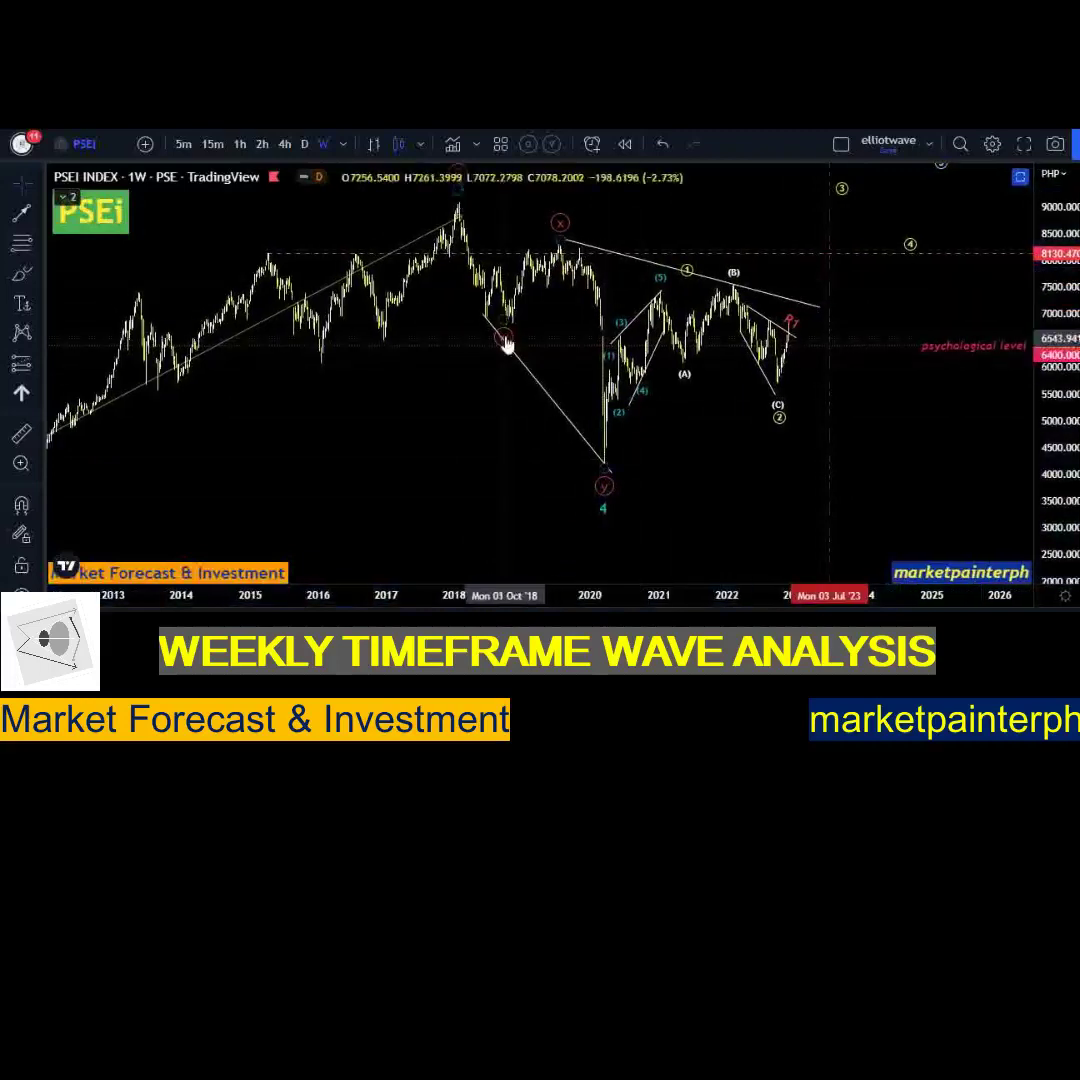
drag(414, 405, 426, 421)
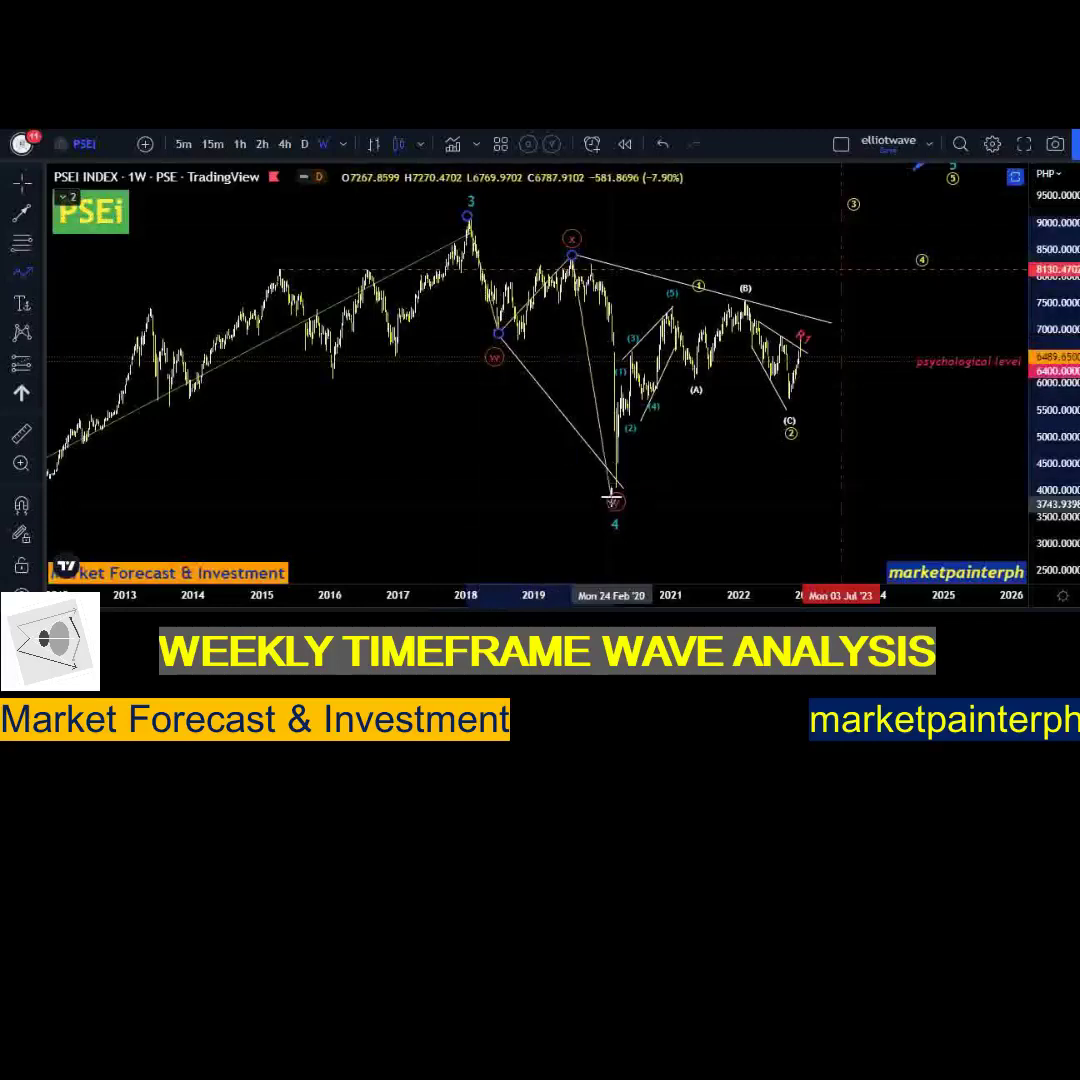
drag(475, 433, 445, 438)
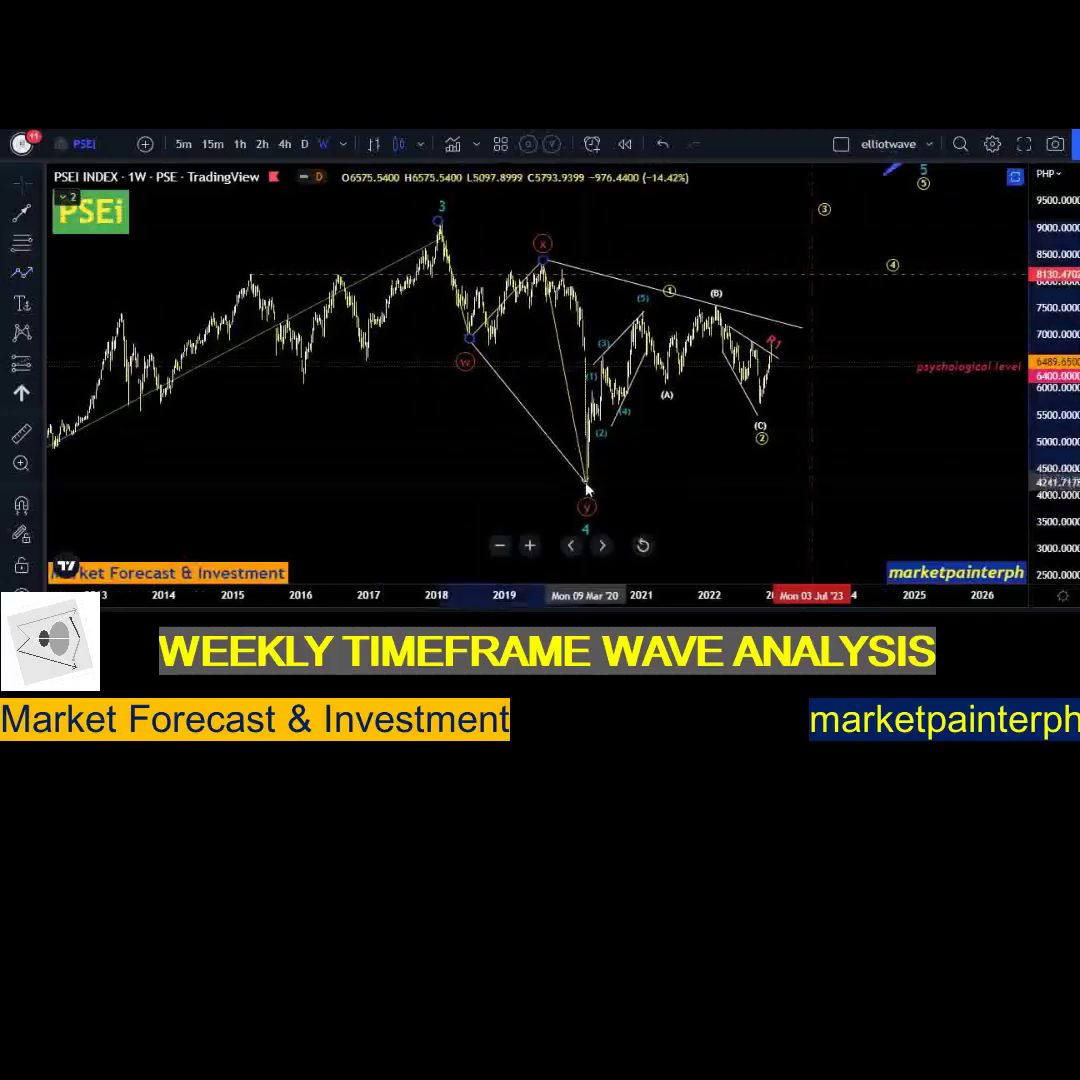
drag(439, 448, 422, 449)
scroll(422, 452, up, 2)
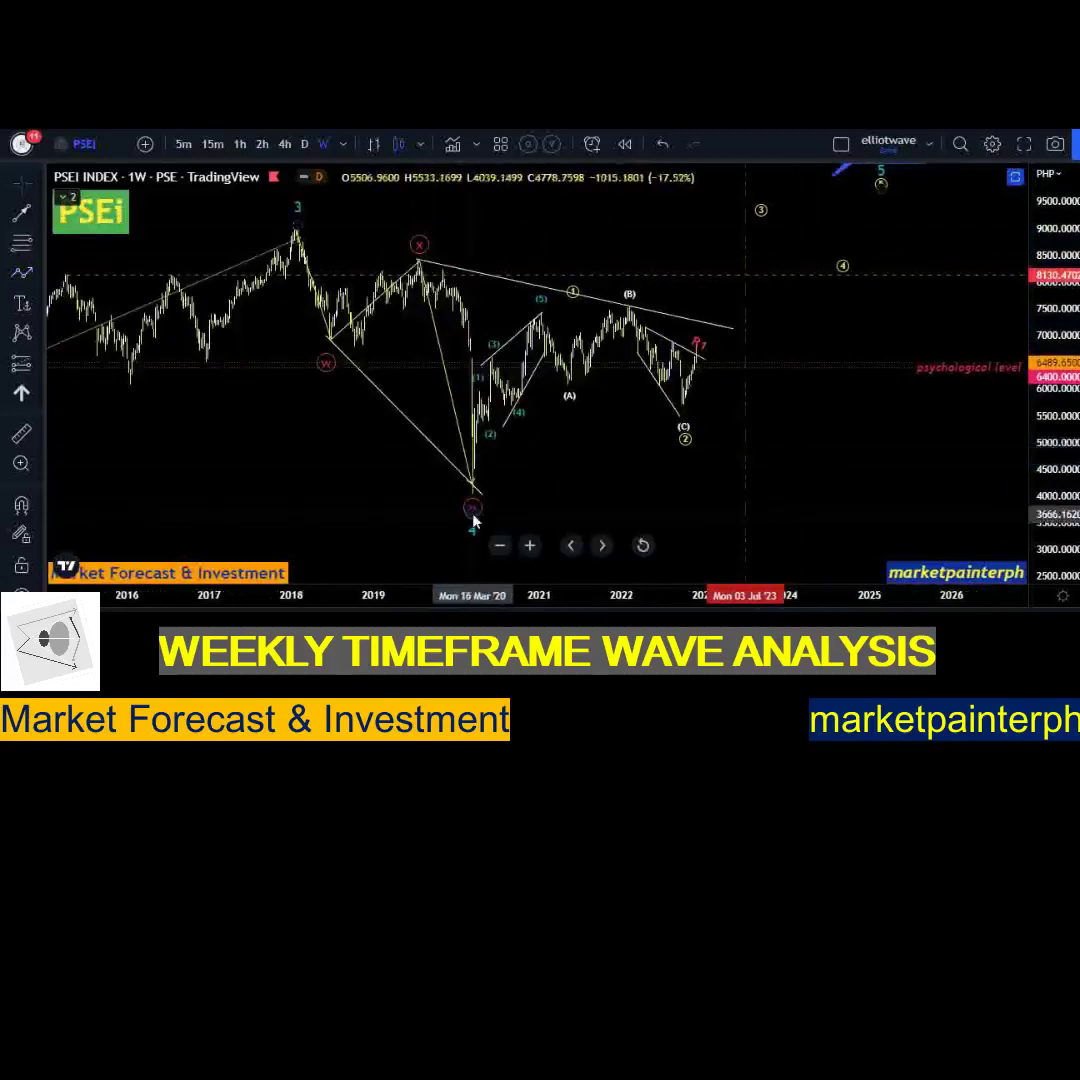
Reposition the (5) point of the small impulse count onto the early 2021 peak.
click(476, 521)
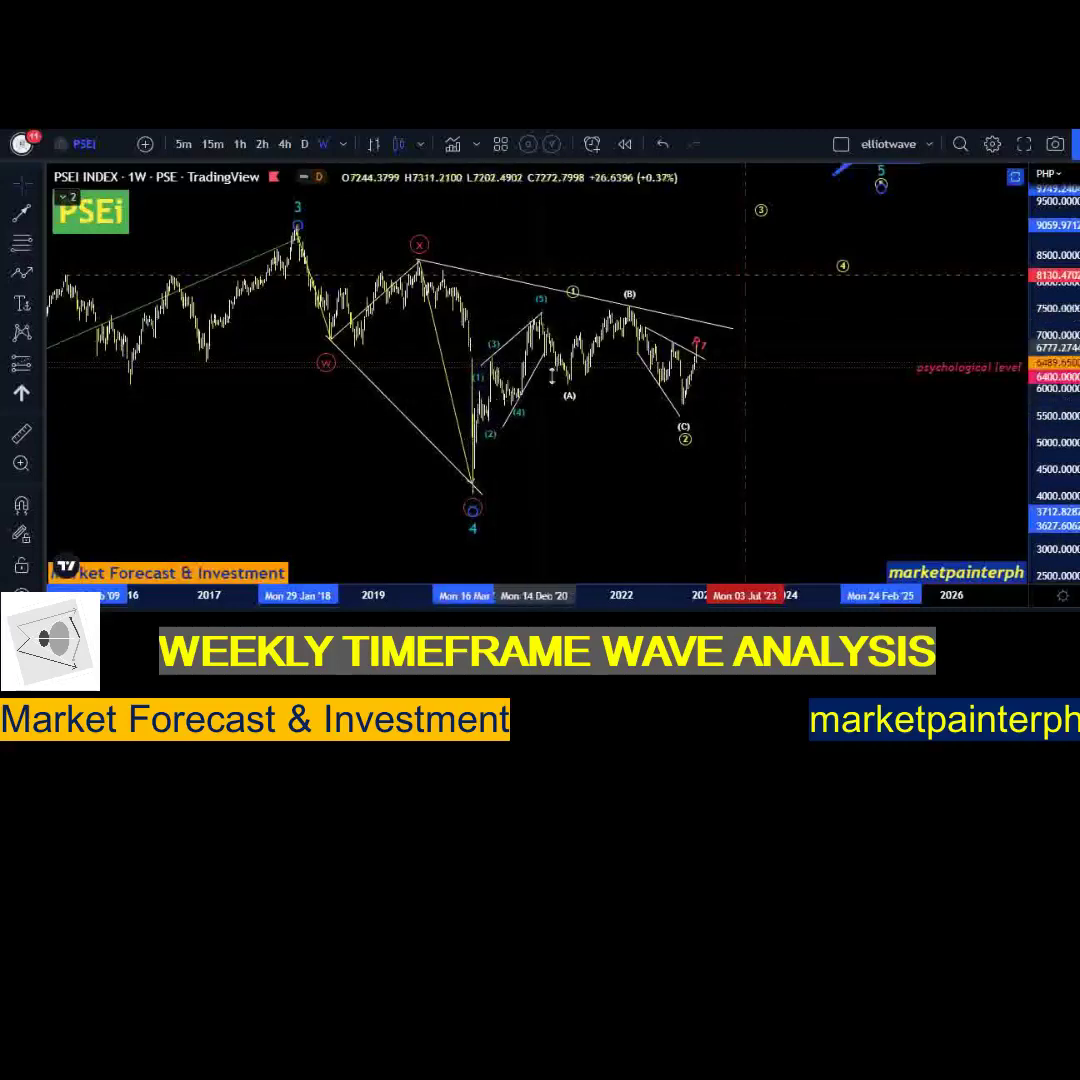
click(540, 333)
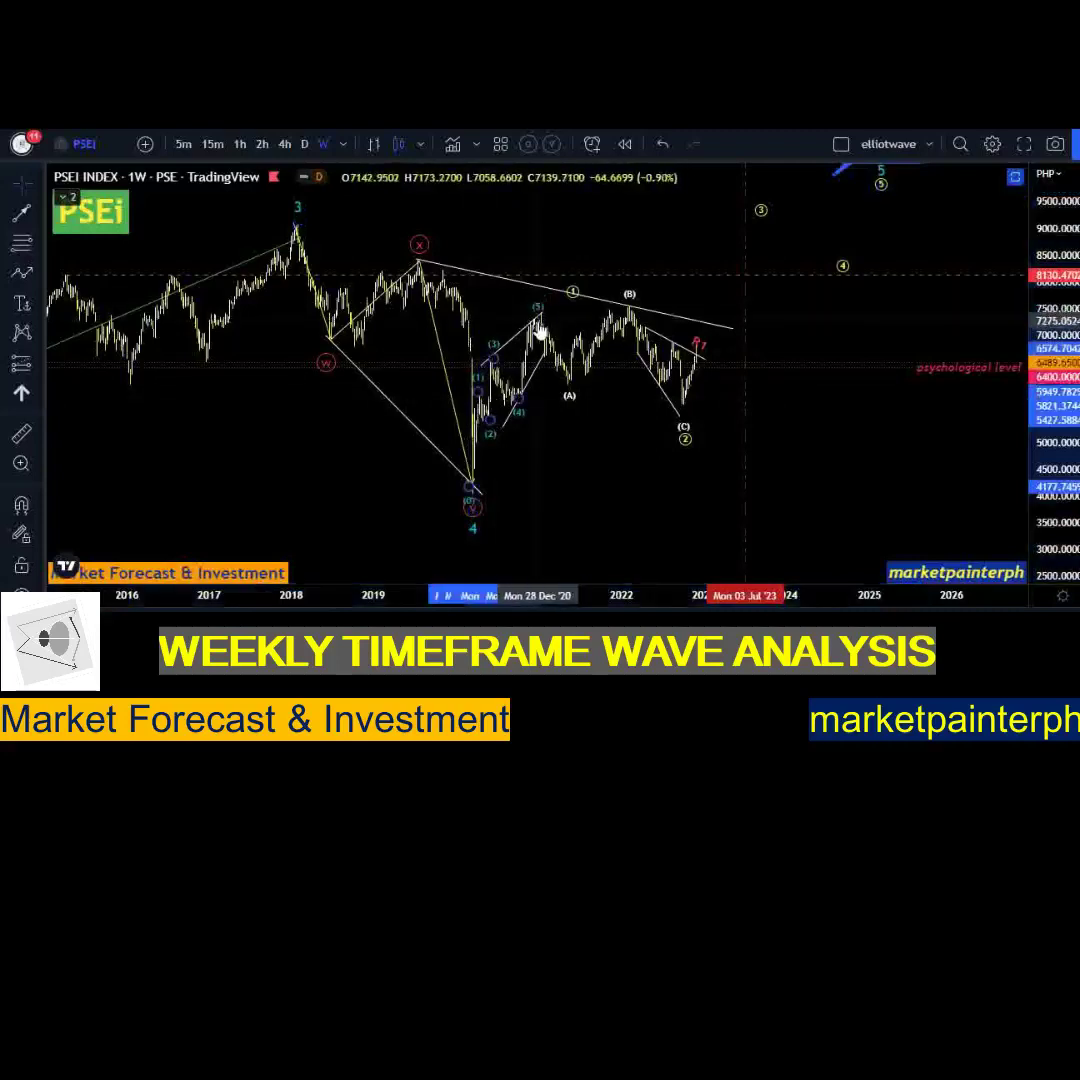
click(581, 470)
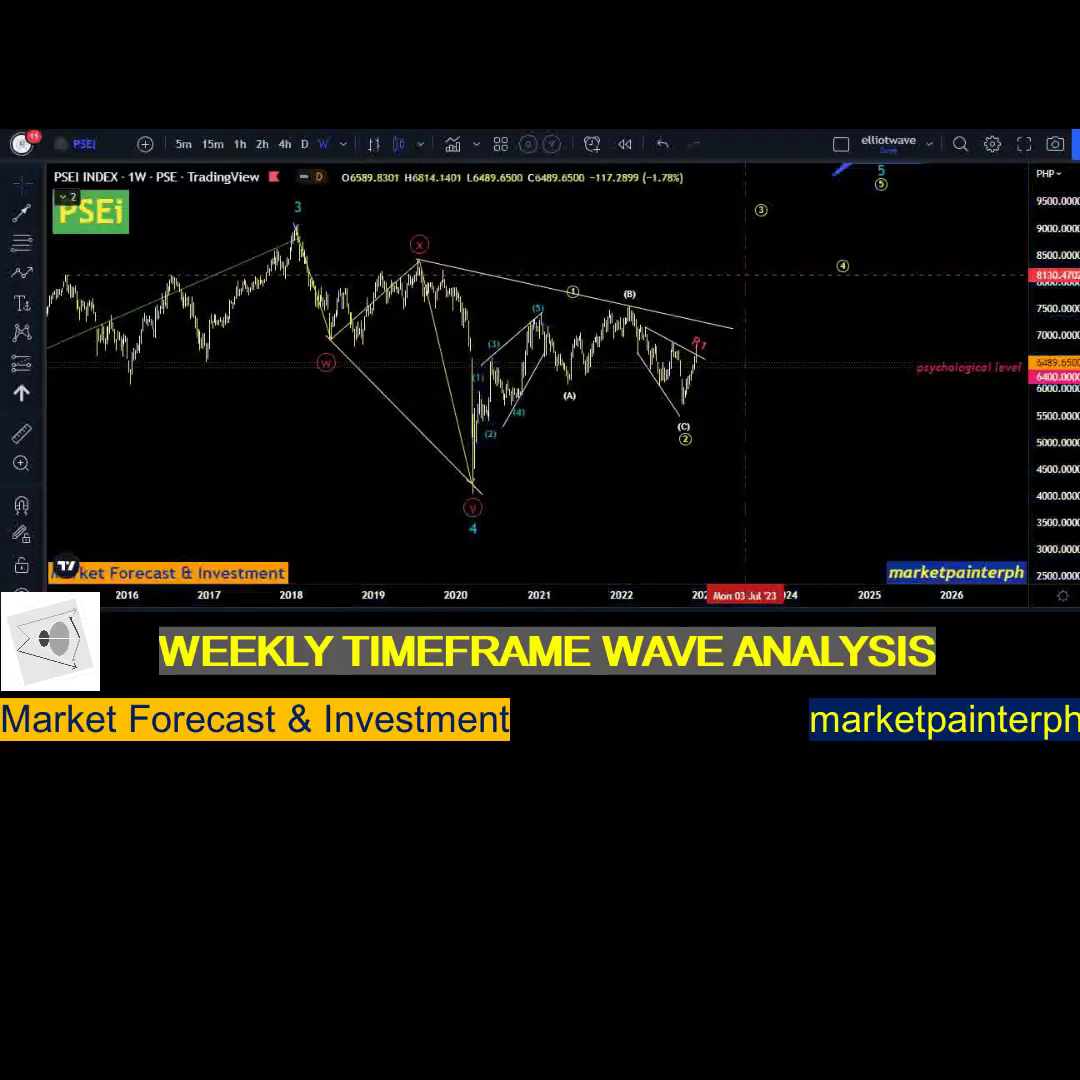
Add a callout reading "Leading diagonal wave 1" below the 2020–2021 wedge, pointing at its lower trendline.
click(540, 425)
click(557, 490)
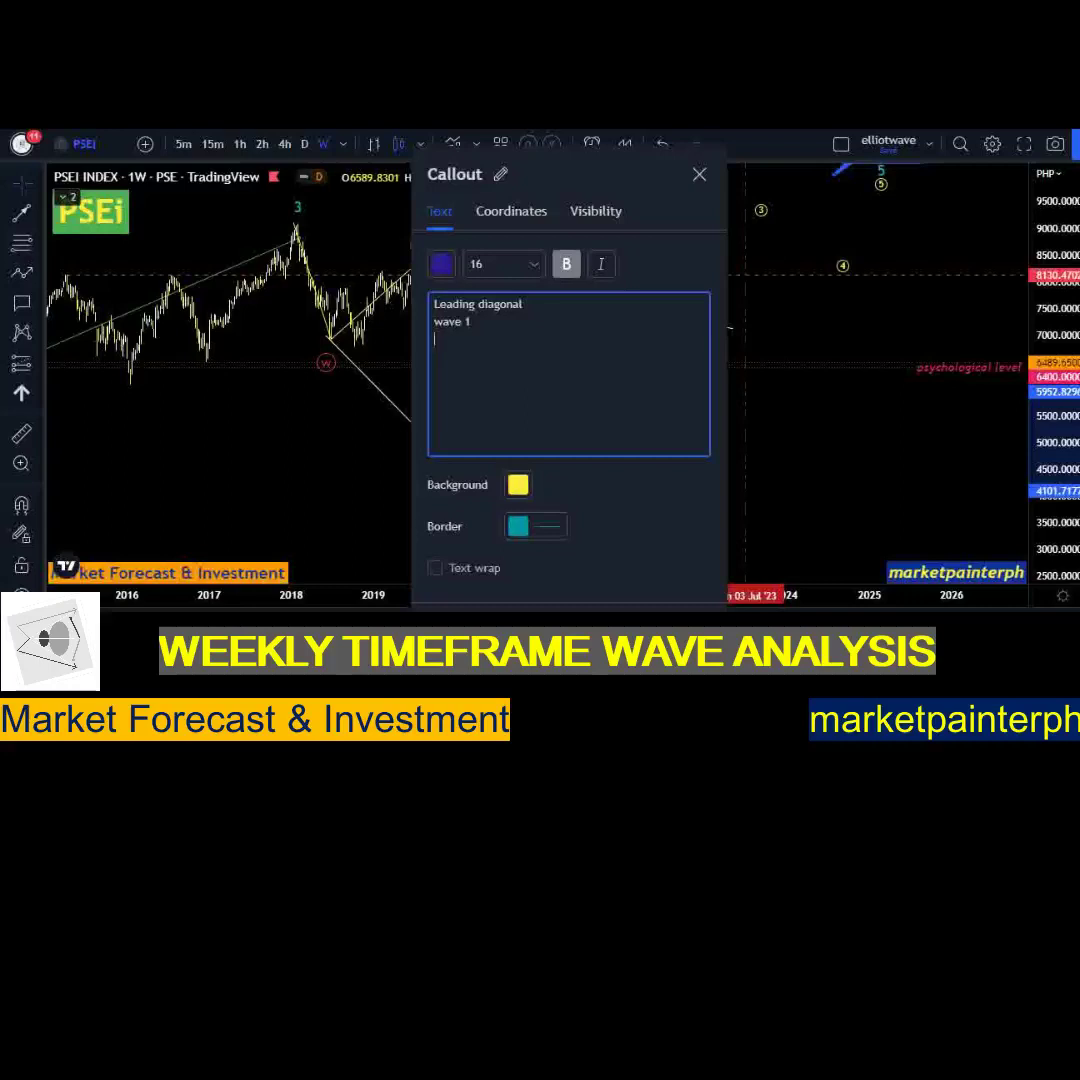
click(690, 629)
click(408, 466)
click(555, 462)
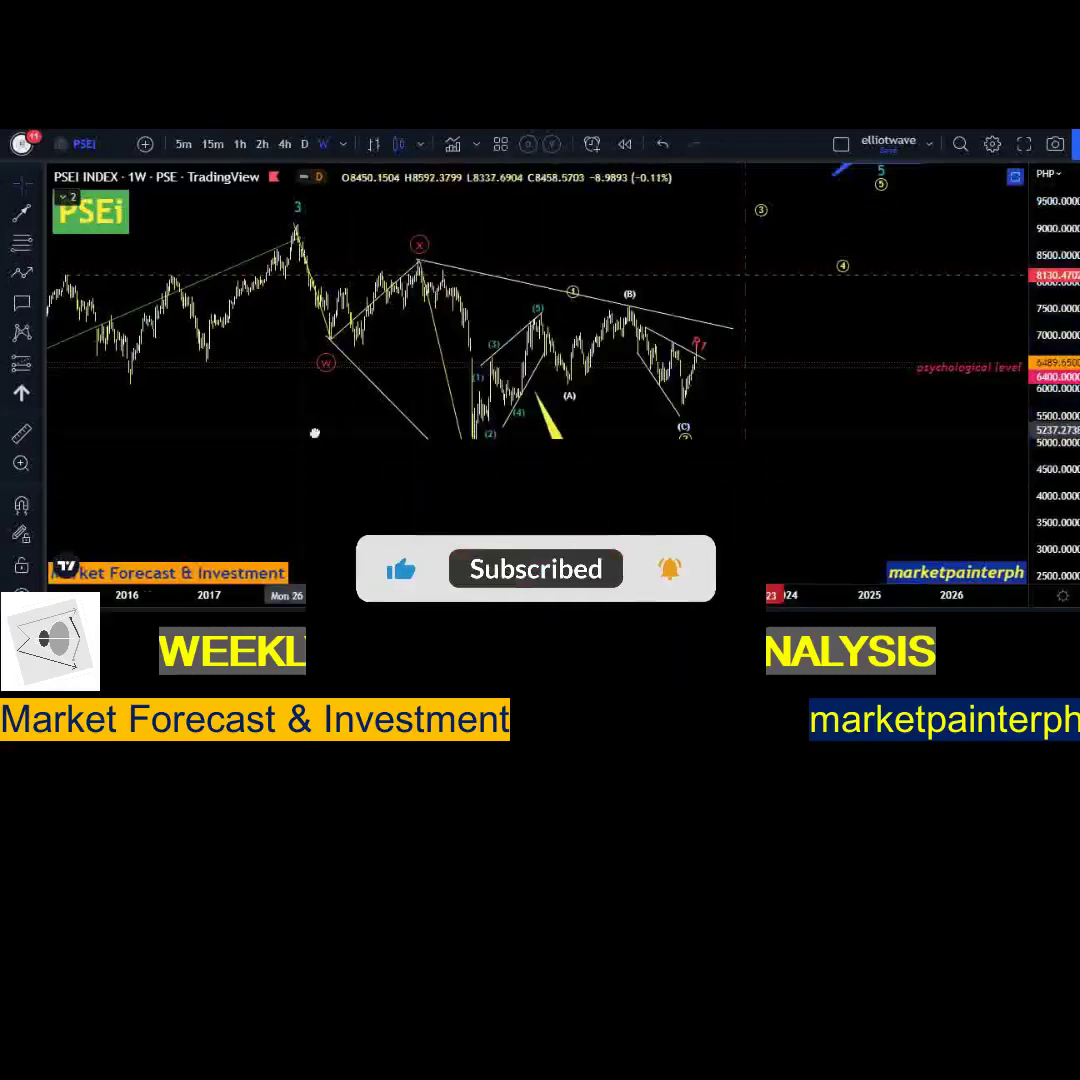
Move the circled wave 1 label directly above the (5) peak of the leading diagonal.
drag(535, 403, 563, 420)
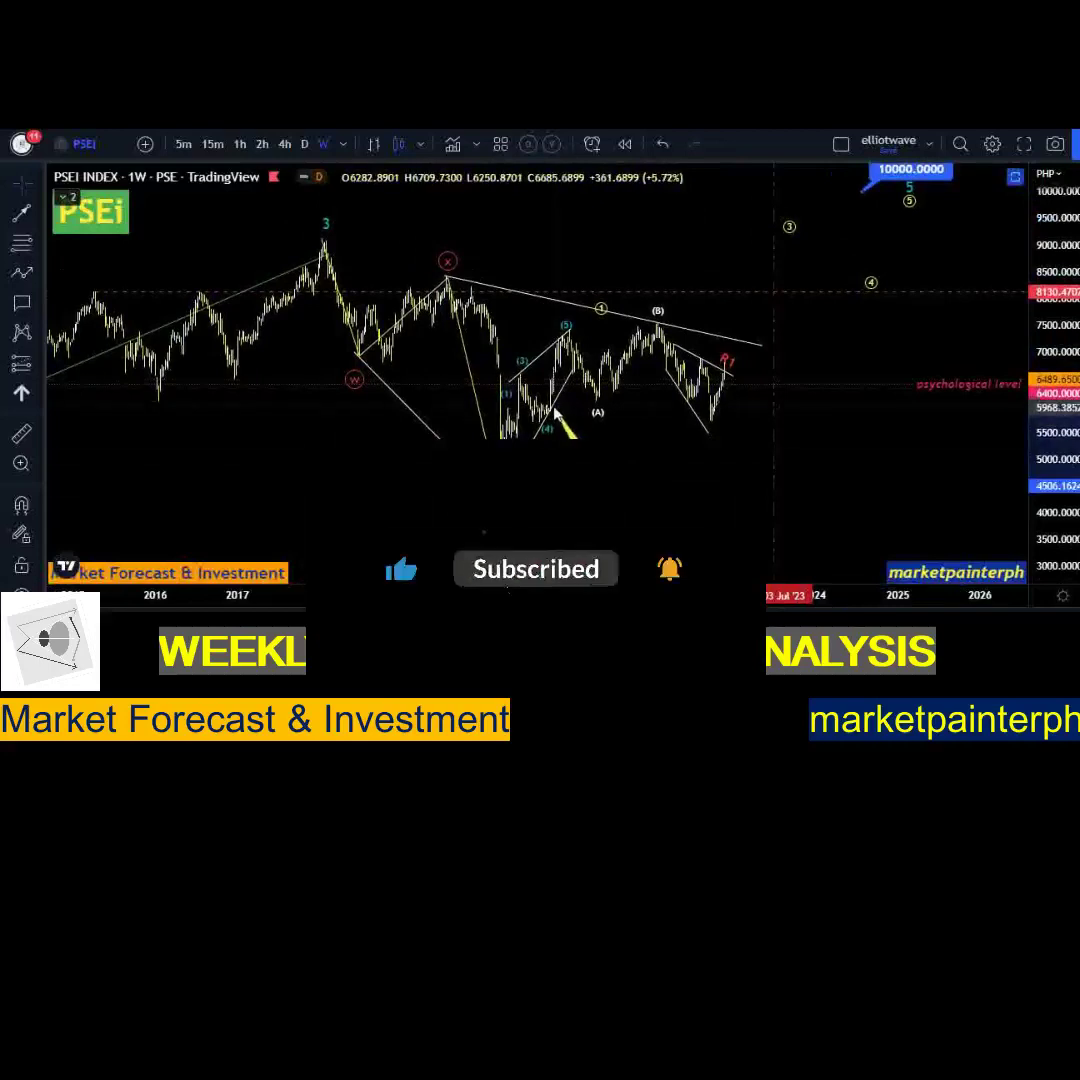
drag(604, 312, 568, 329)
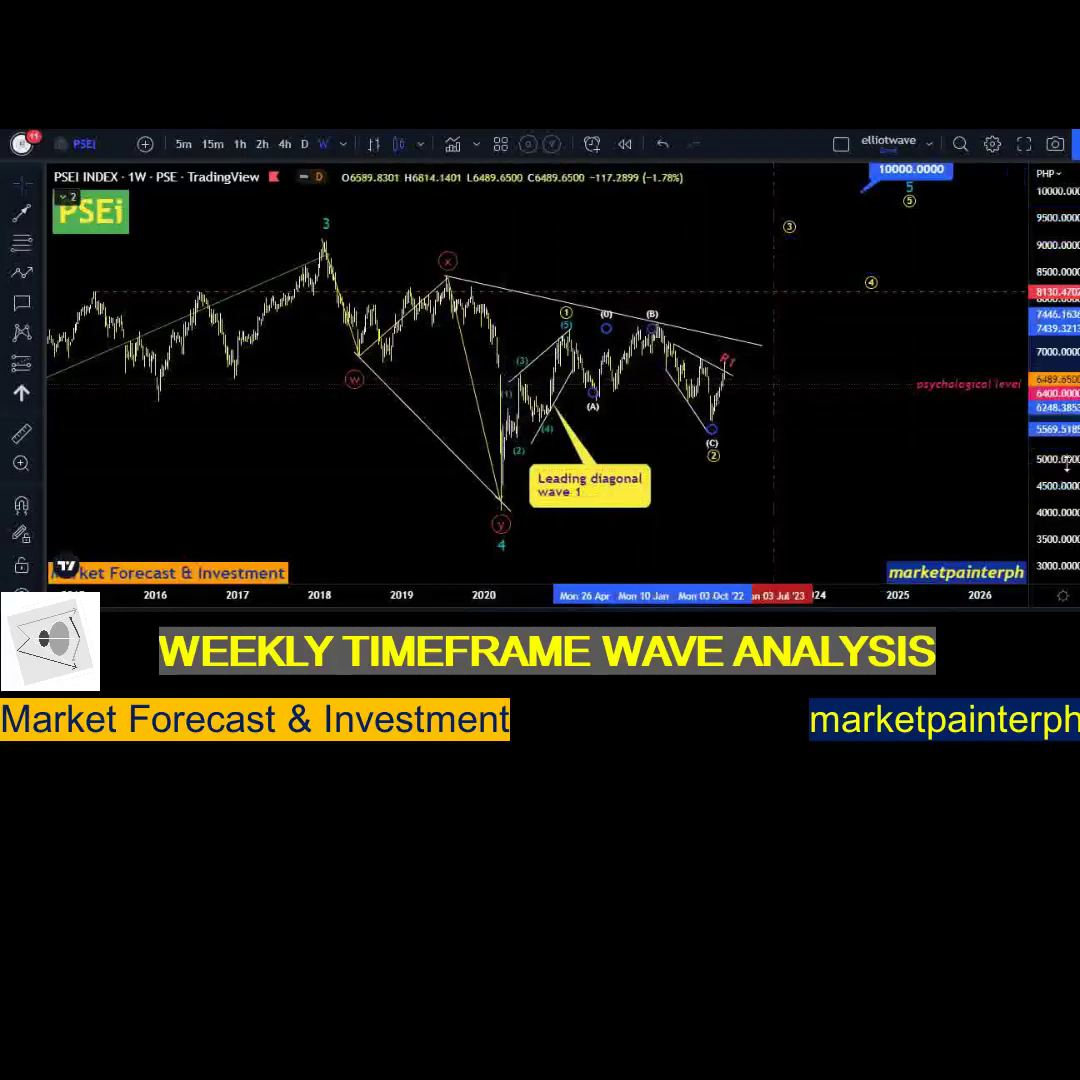
Adjust the upper and lower trendlines of the 2022 wedge that leads down to wave (C).
drag(1054, 498, 1052, 431)
scroll(985, 437, up, 2)
drag(809, 428, 891, 429)
scroll(890, 430, up, 2)
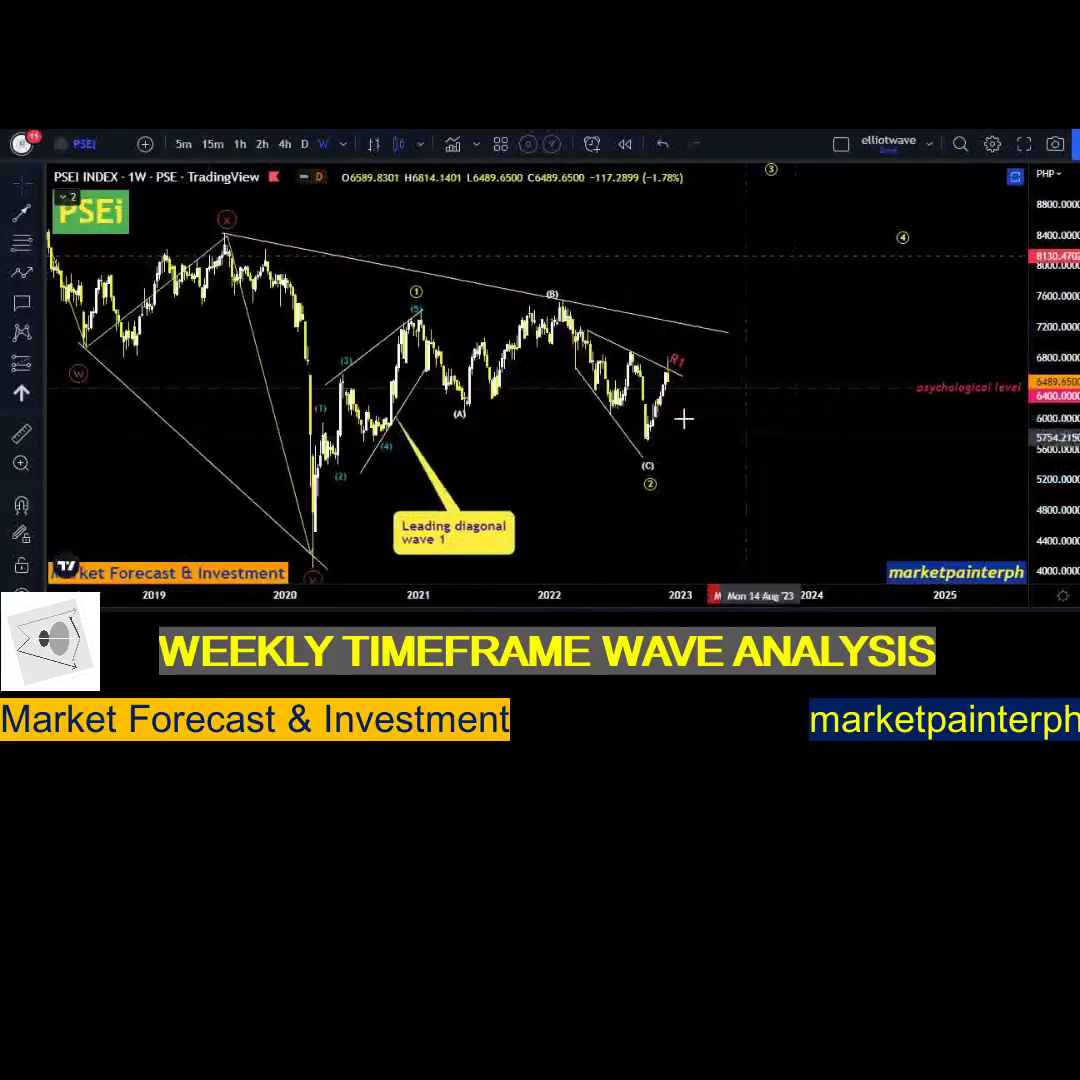
mouse_move(587, 334)
mouse_down()
mouse_move(610, 340)
mouse_move(580, 328)
mouse_up()
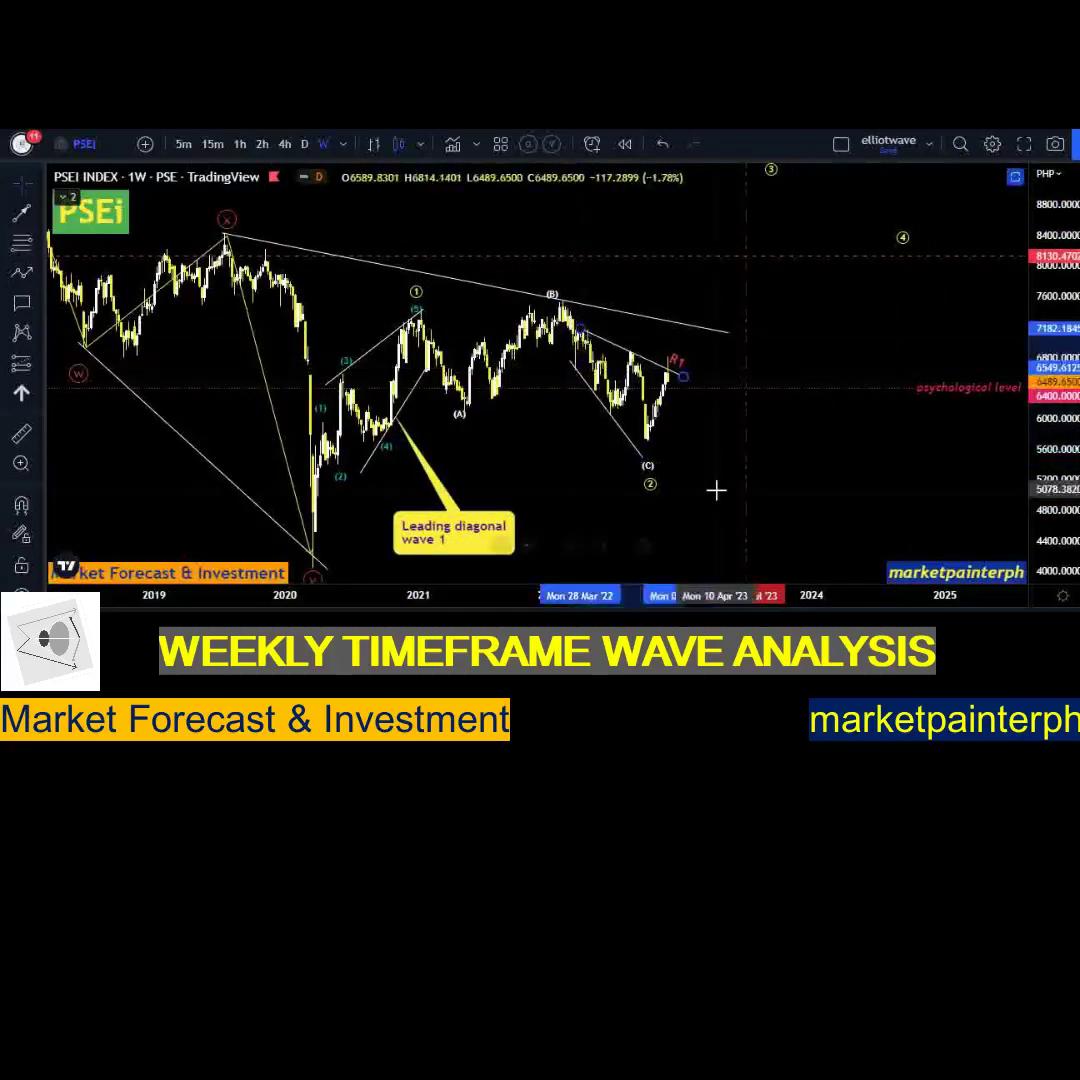
click(716, 494)
click(646, 463)
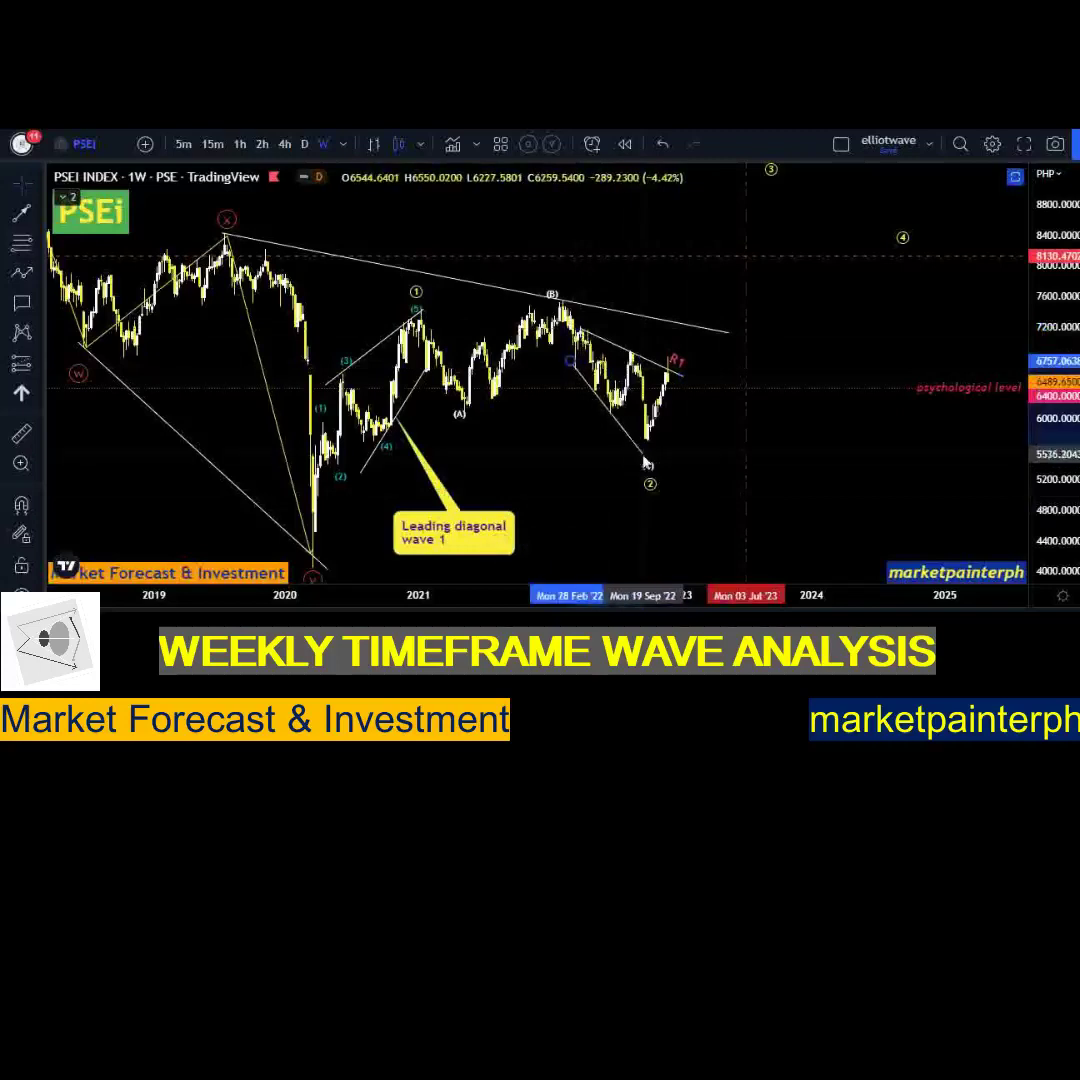
Add a callout reading "Ending diagonal" beside the lower trendline of the 2022 wedge.
click(606, 461)
click(579, 480)
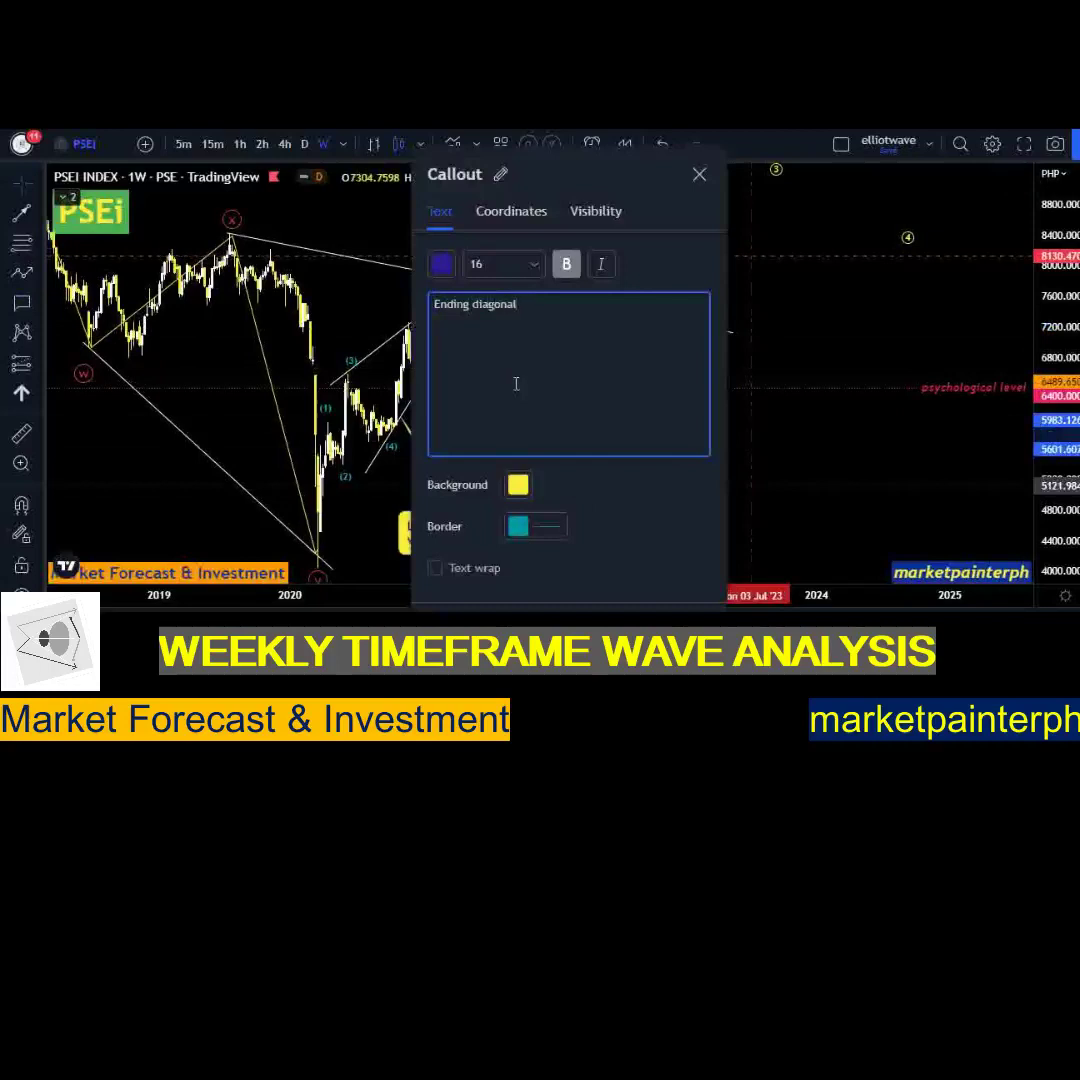
click(658, 604)
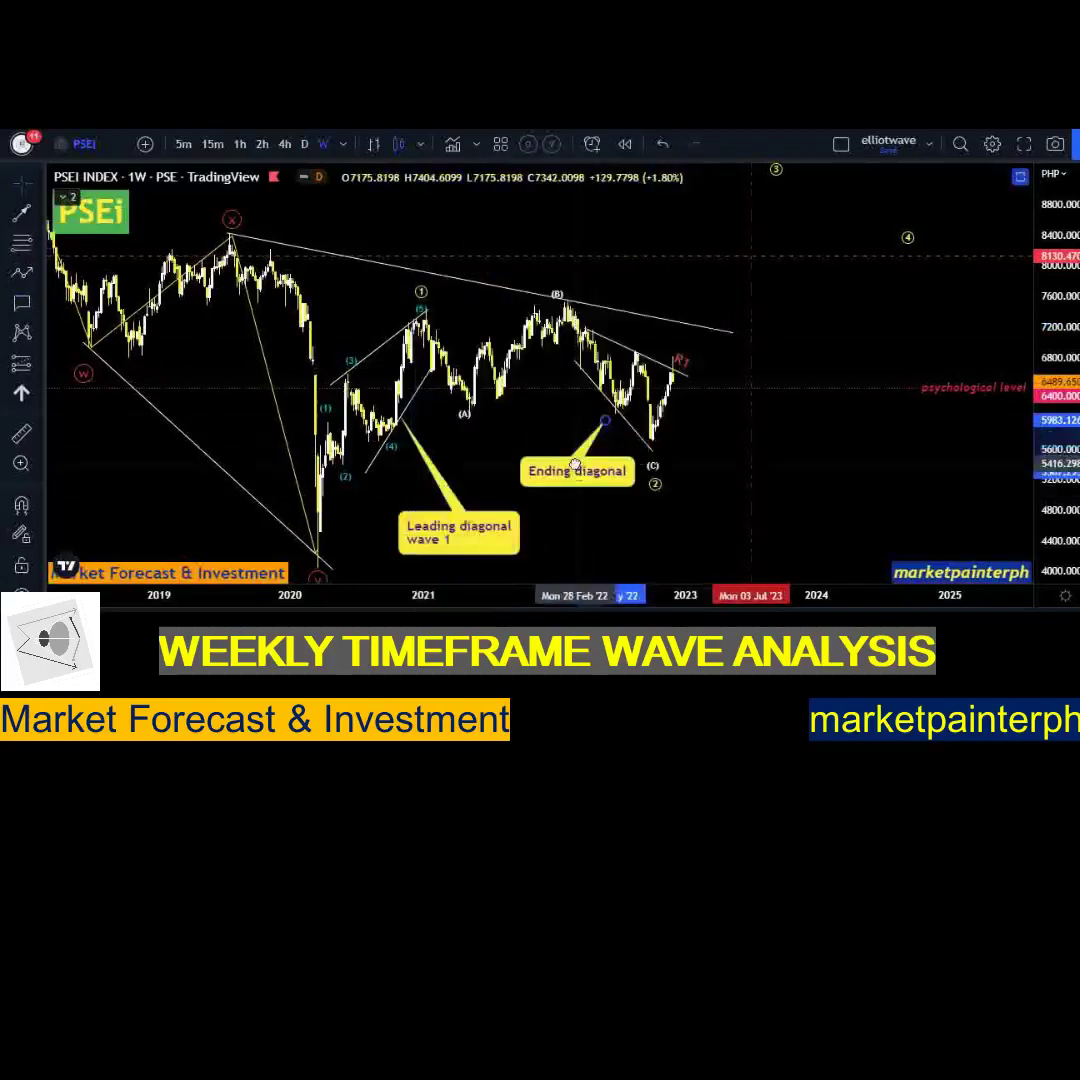
Point the "Ending diagonal" callout's tip at the wedge's lower trendline and move its text box closer to the wedge.
drag(604, 421, 605, 398)
click(535, 402)
mouse_move(571, 485)
mouse_down()
mouse_move(571, 458)
mouse_move(560, 465)
mouse_up()
click(696, 424)
Draw a curved rising arrow from the wave (C) low to the R1 level and extend the wedge's upper trendline to about 30 January 2023.
drag(702, 426, 725, 425)
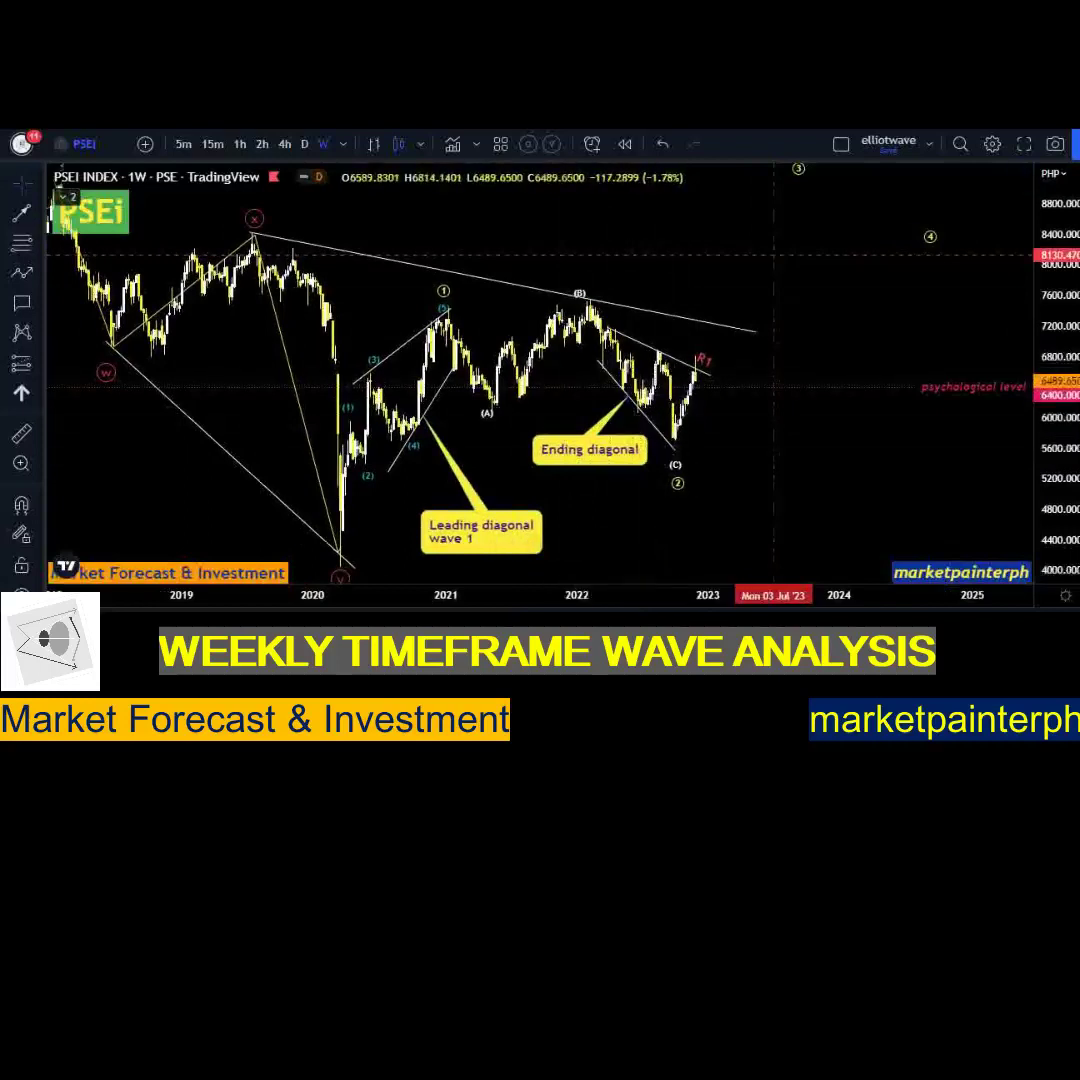
click(725, 361)
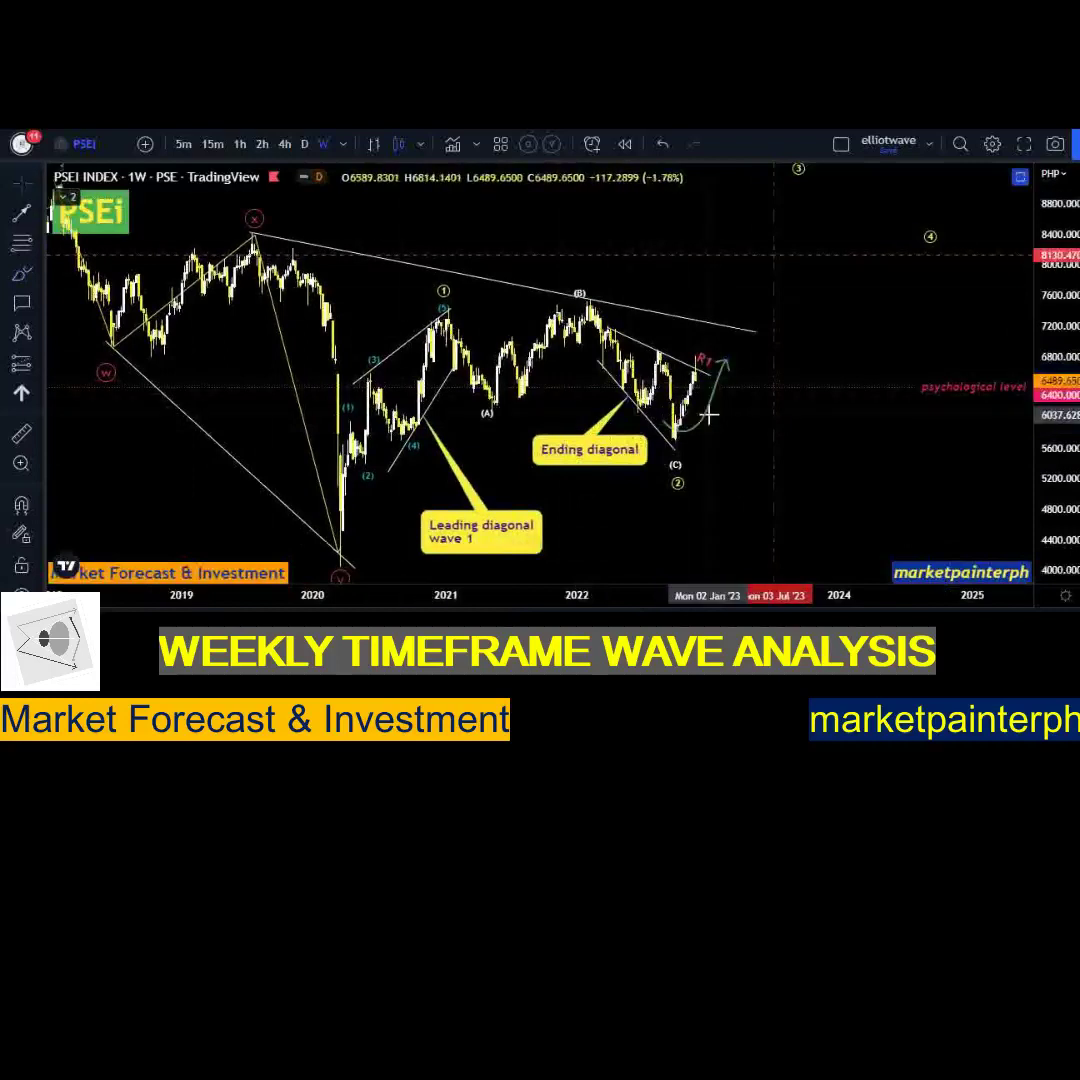
mouse_move(706, 415)
mouse_down()
mouse_move(709, 436)
mouse_move(702, 428)
mouse_up()
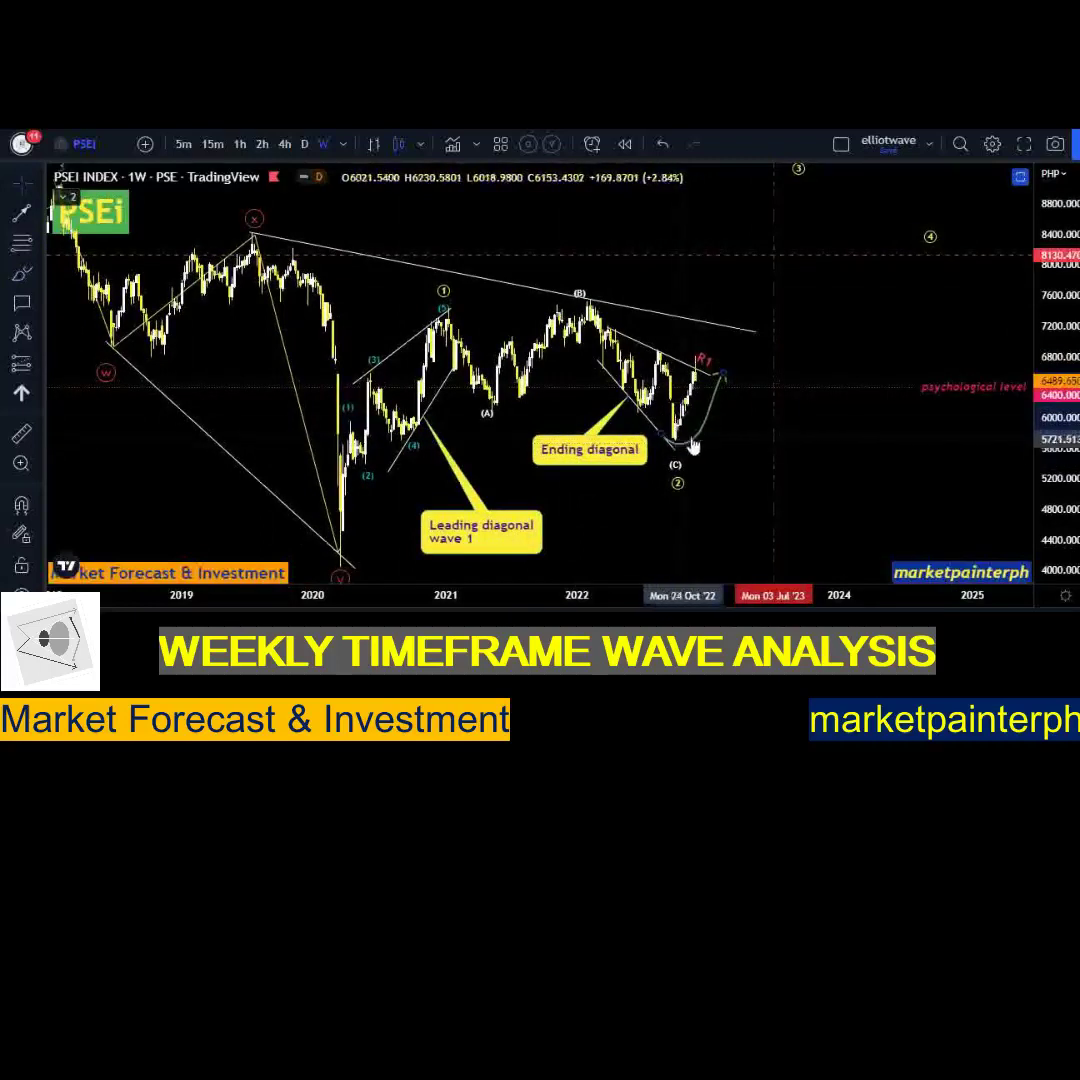
click(703, 366)
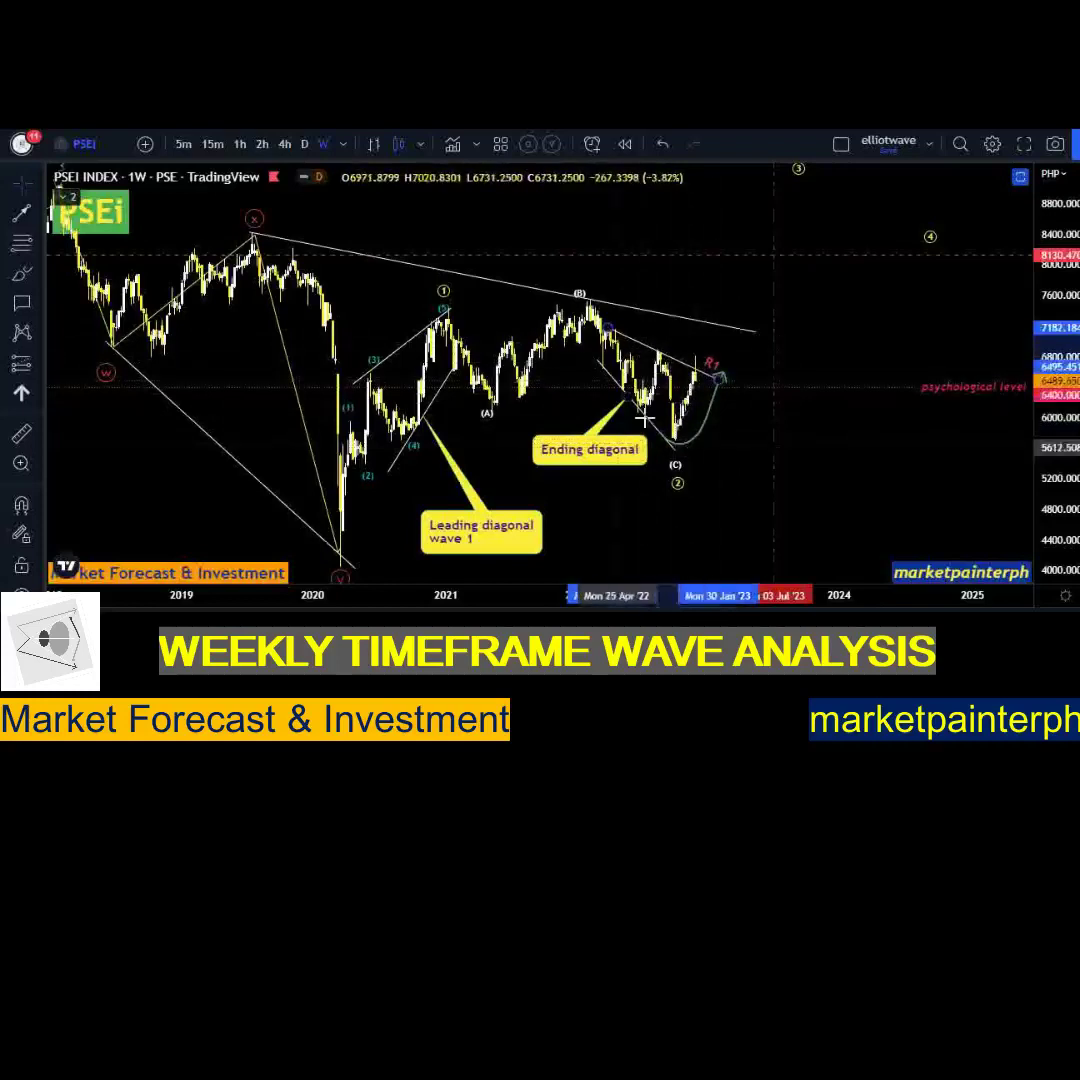
click(734, 447)
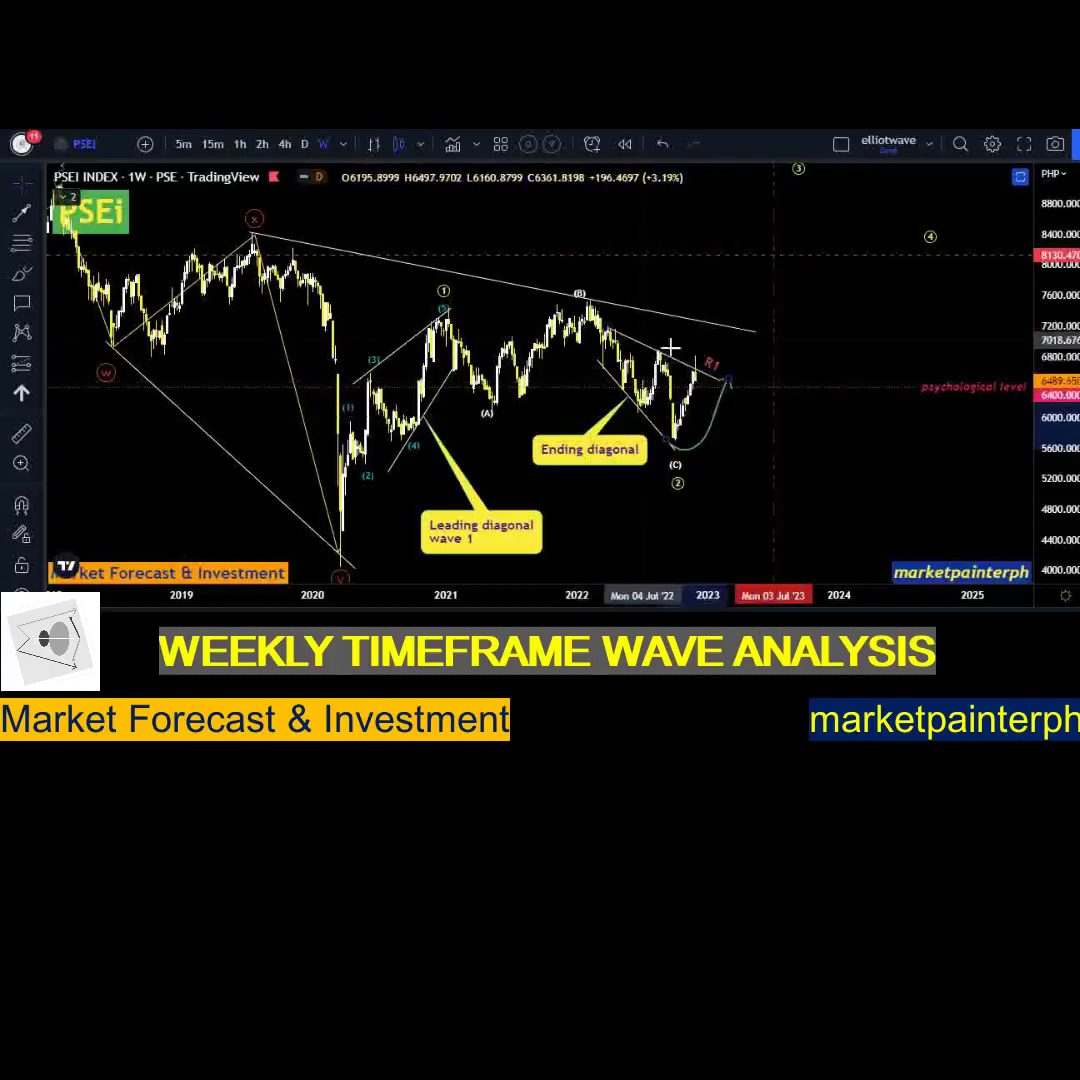
Shift the "Ending diagonal" callout's text box slightly and align the circled wave 2 label beneath the (C) label.
click(594, 451)
click(678, 484)
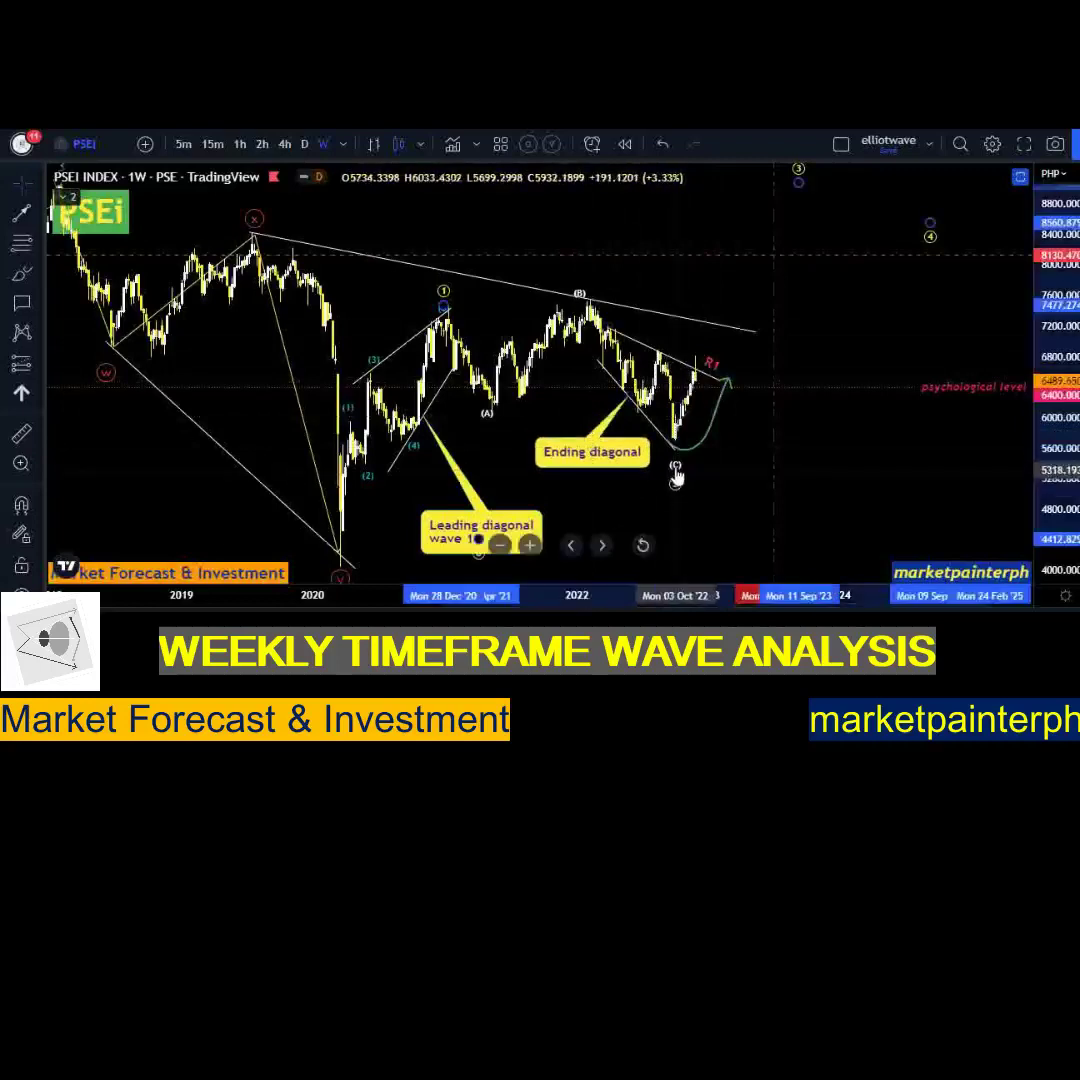
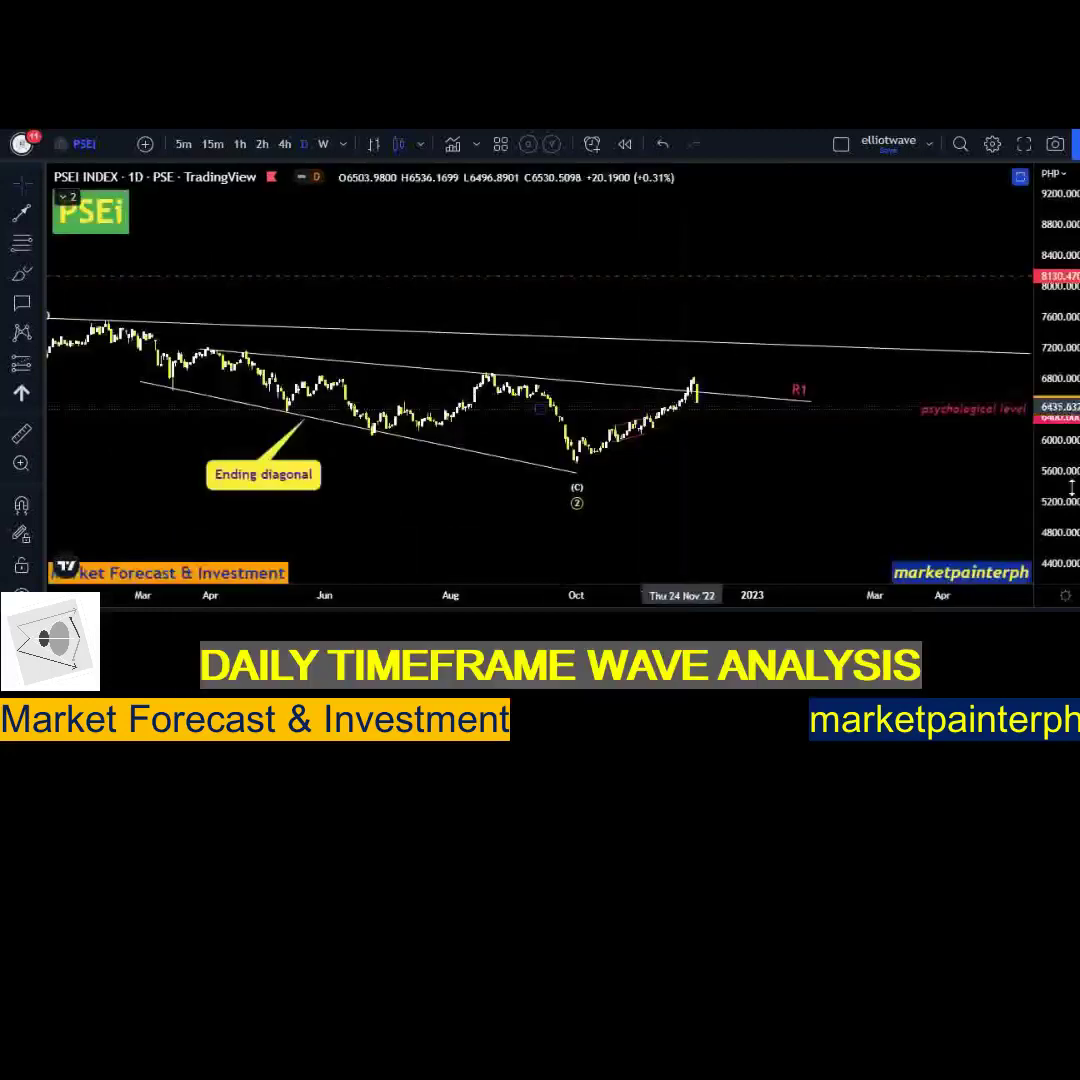
Lower the wave (2) point slightly beneath the mid-October 2022 low on the daily chart.
scroll(952, 463, up, 5)
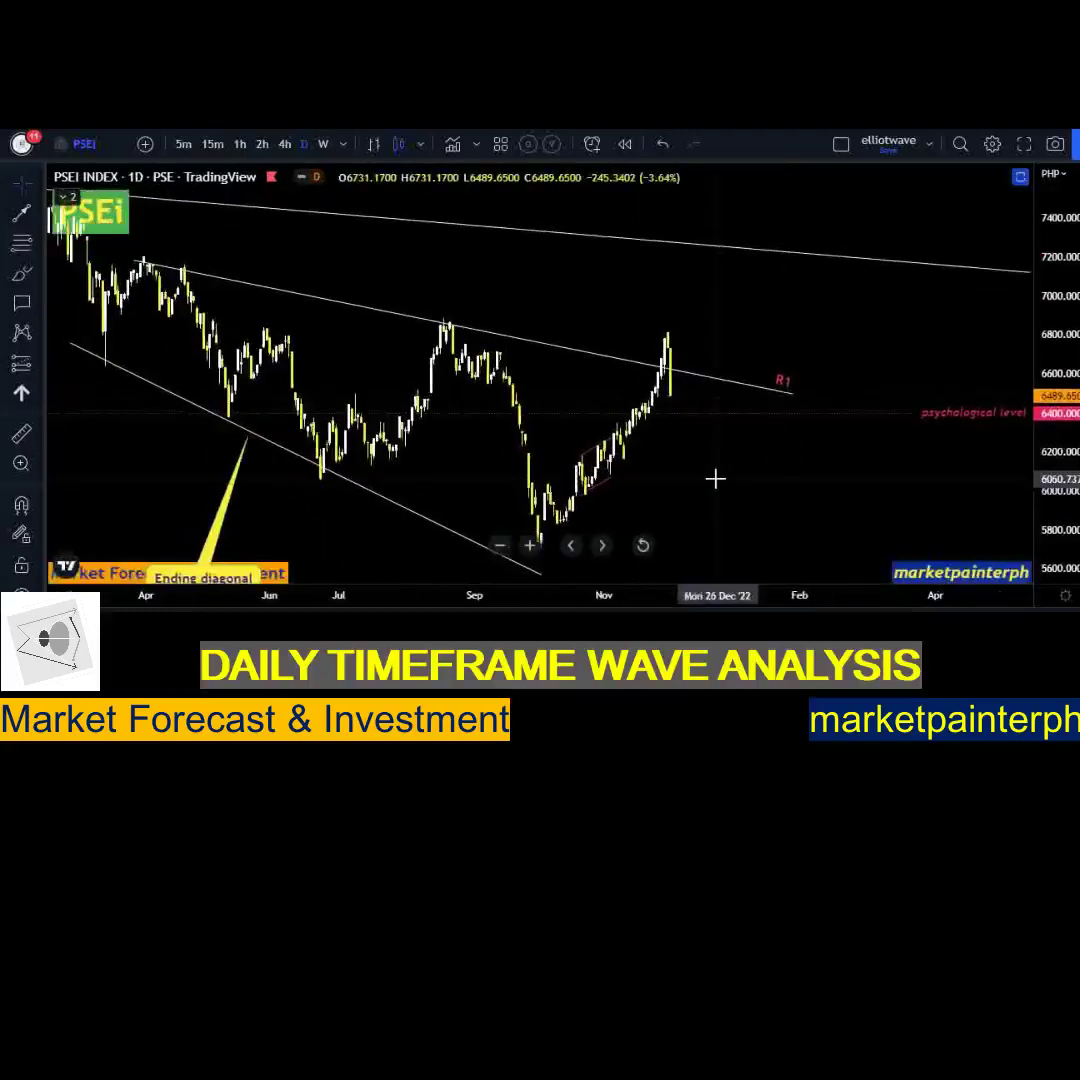
scroll(750, 478, up, 1)
drag(719, 446, 817, 406)
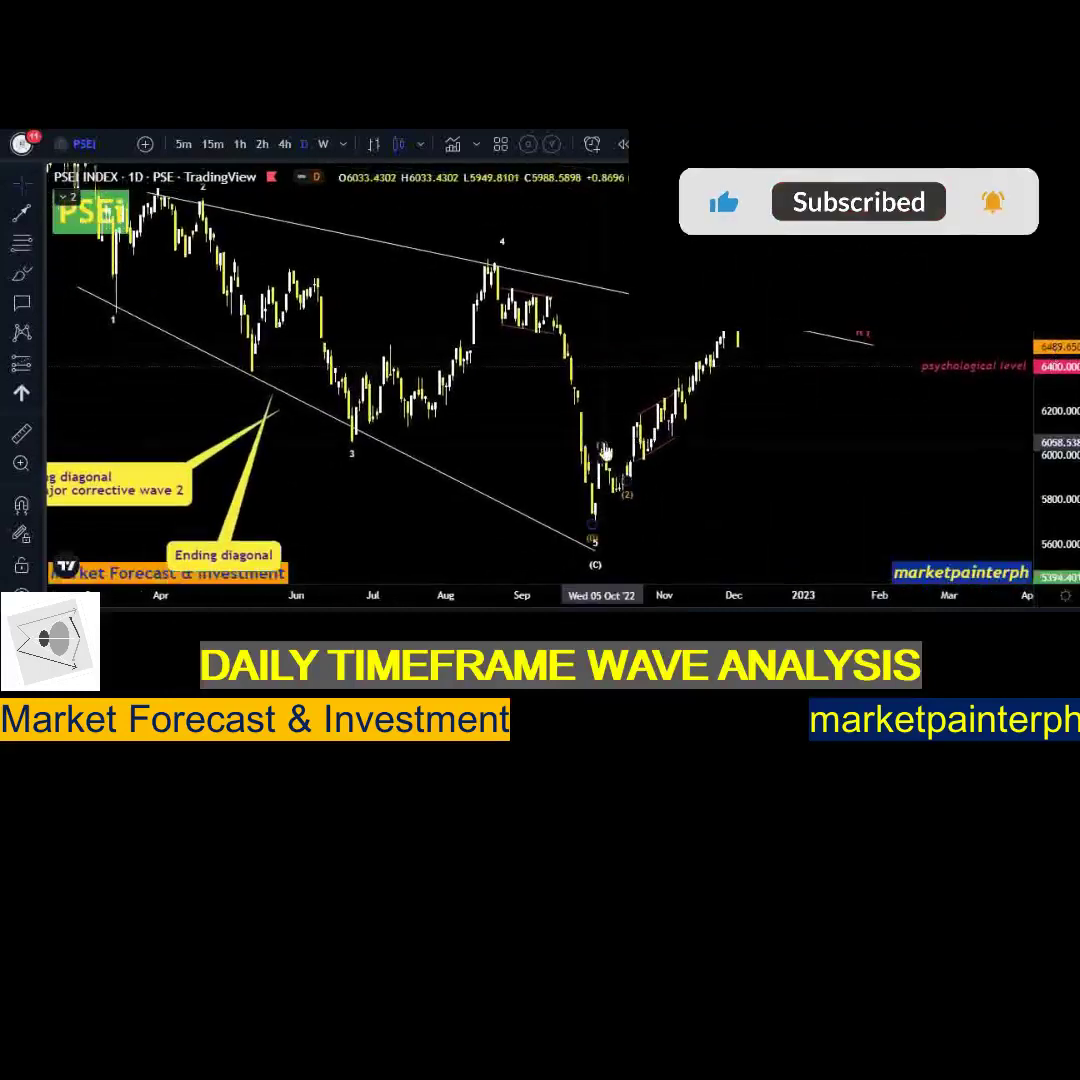
click(630, 510)
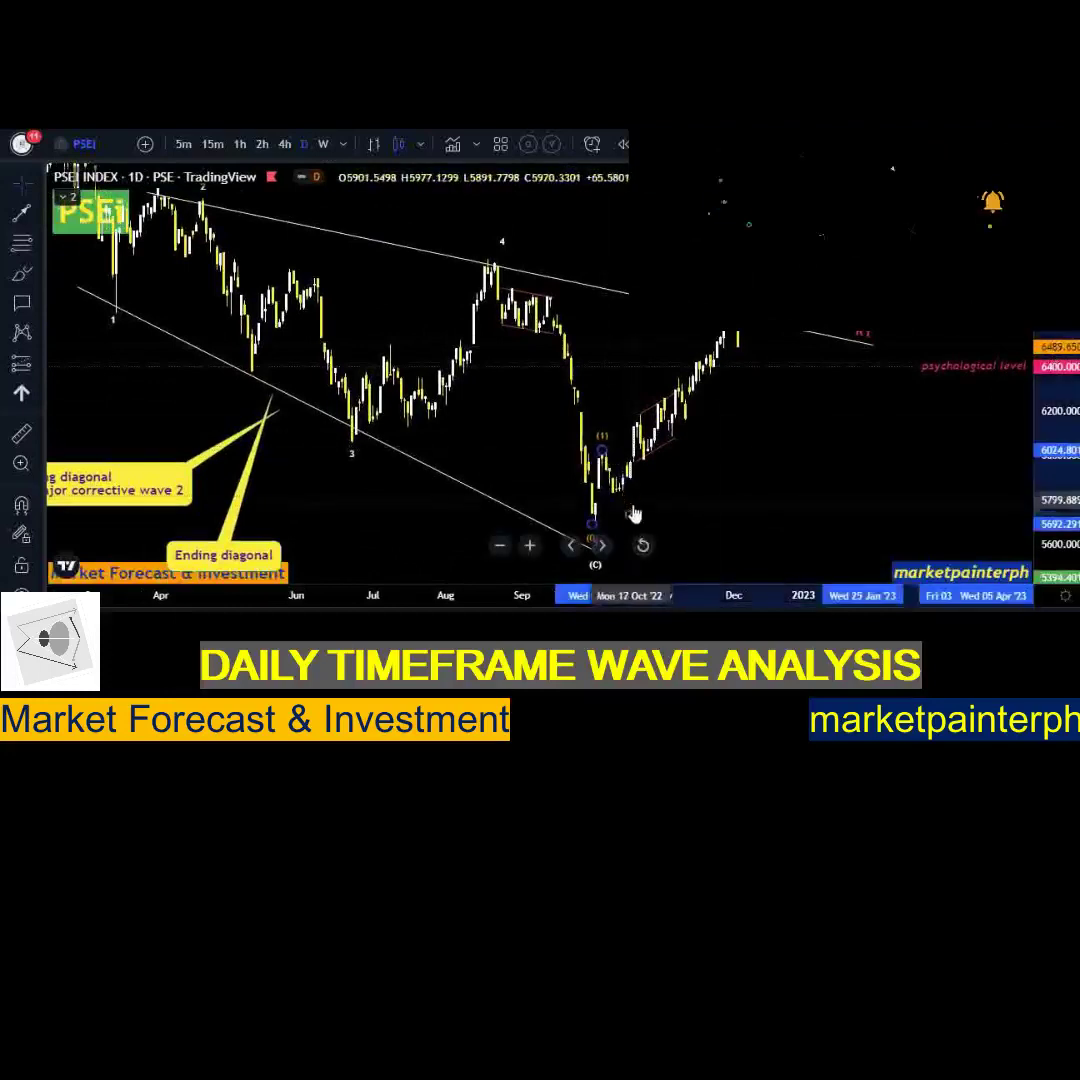
Draw an arrowed path through waves 1, 2, 3 and 4 of the ending diagonal down to the wave 5 low in October 2022.
drag(776, 455, 878, 426)
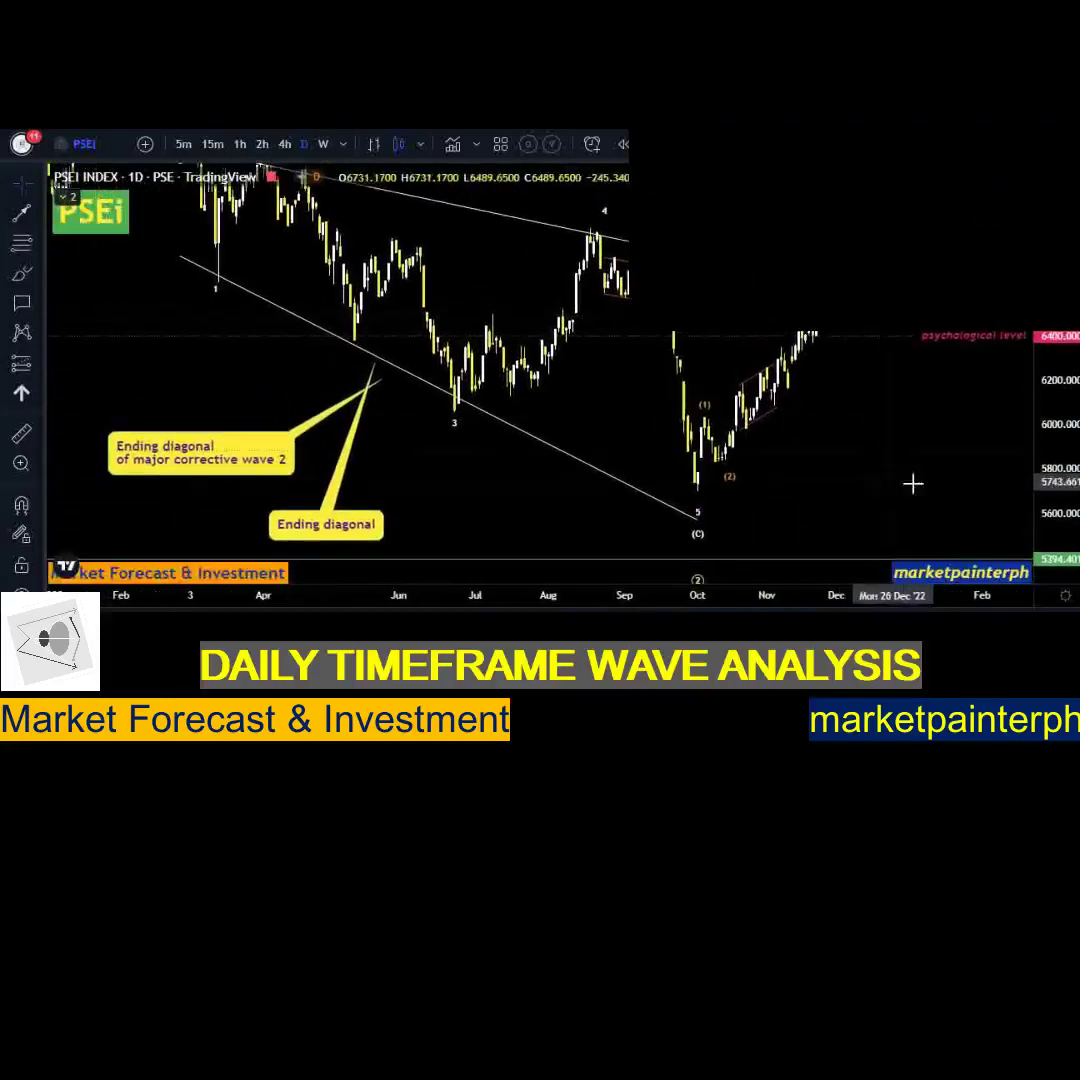
scroll(964, 458, down, 3)
scroll(904, 446, down, 4)
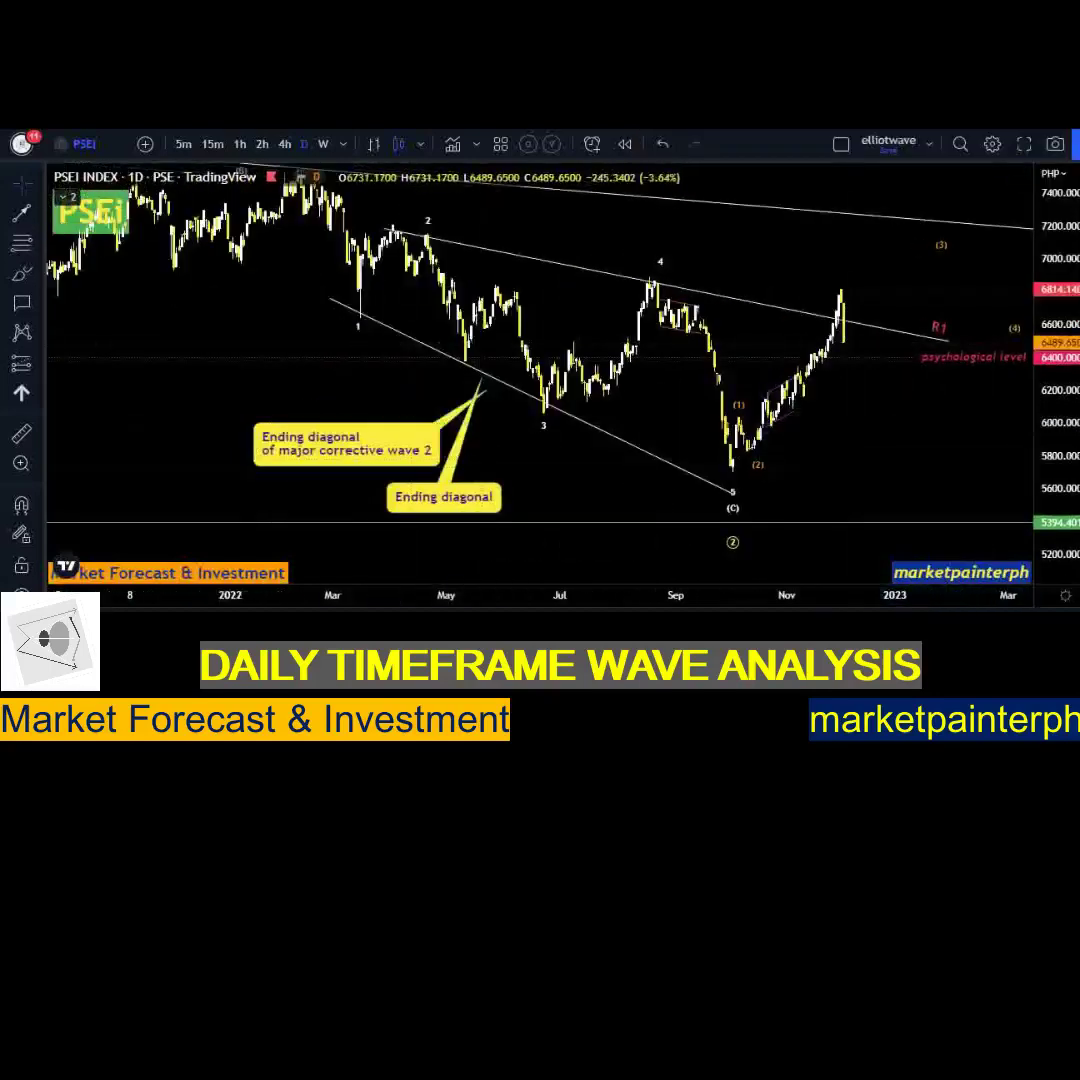
click(295, 220)
click(358, 318)
click(426, 230)
click(545, 408)
click(657, 272)
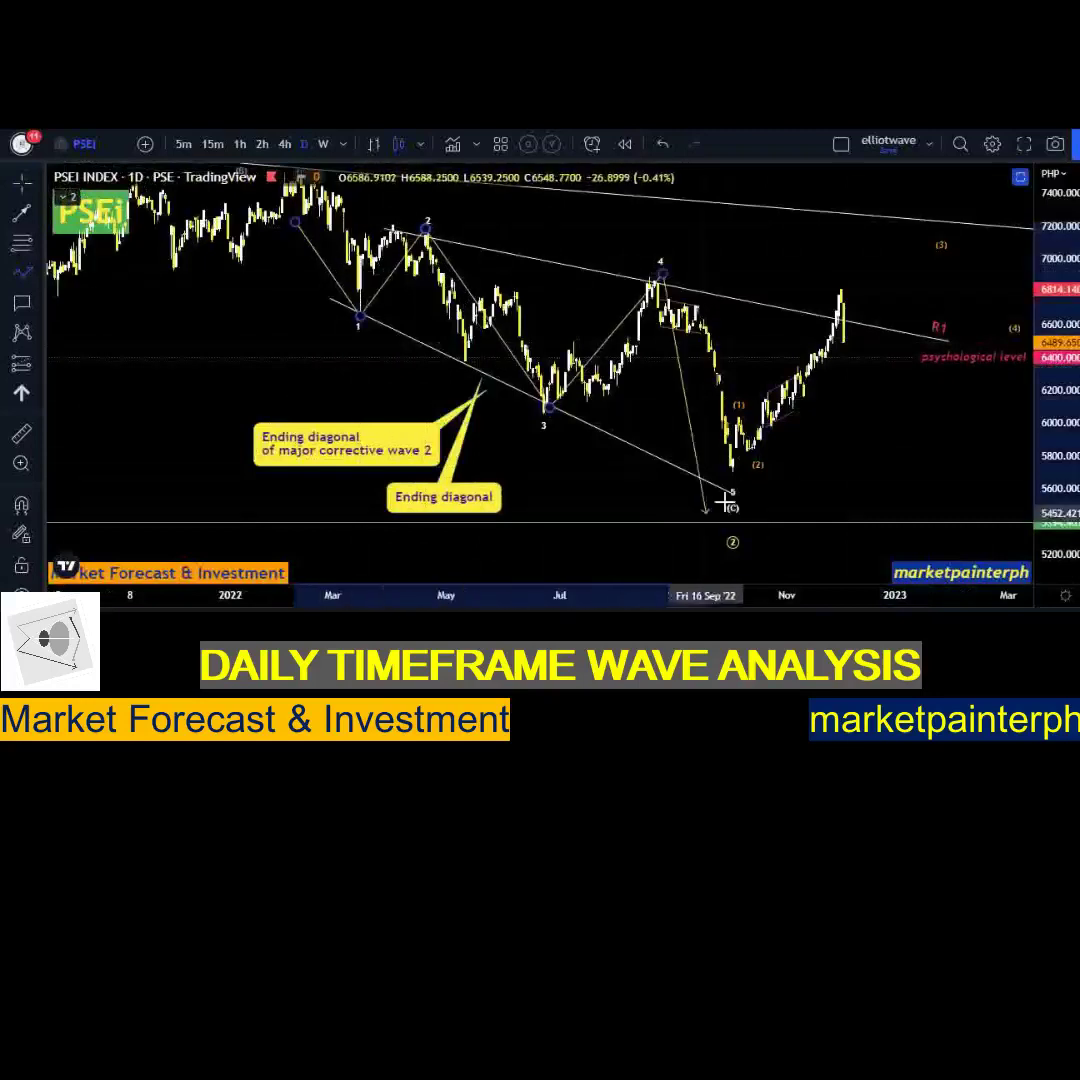
double_click(732, 468)
Separate the duplicate "Ending diagonal" callout from the wedge and delete it.
scroll(676, 428, up, 2)
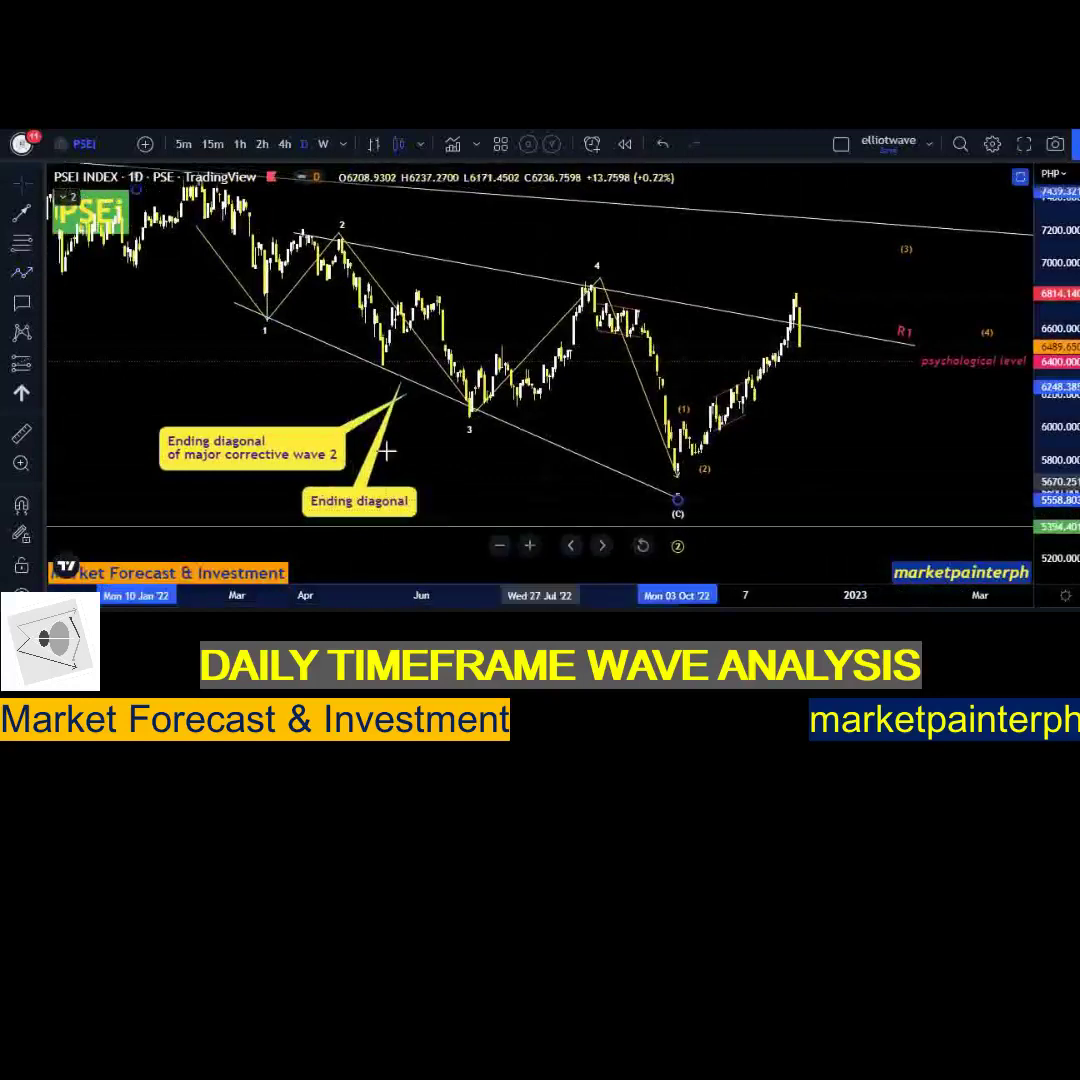
drag(401, 385, 416, 440)
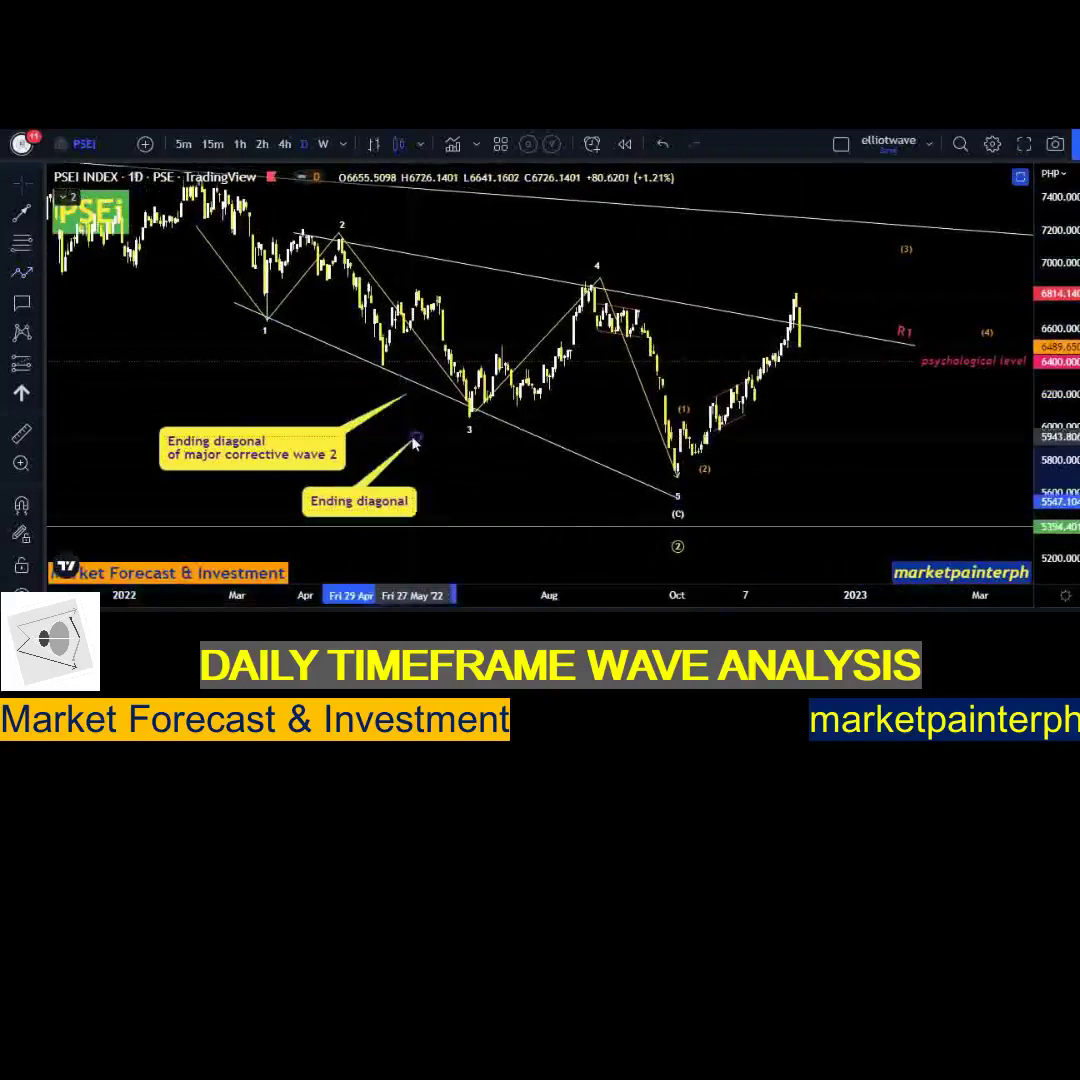
key(Delete)
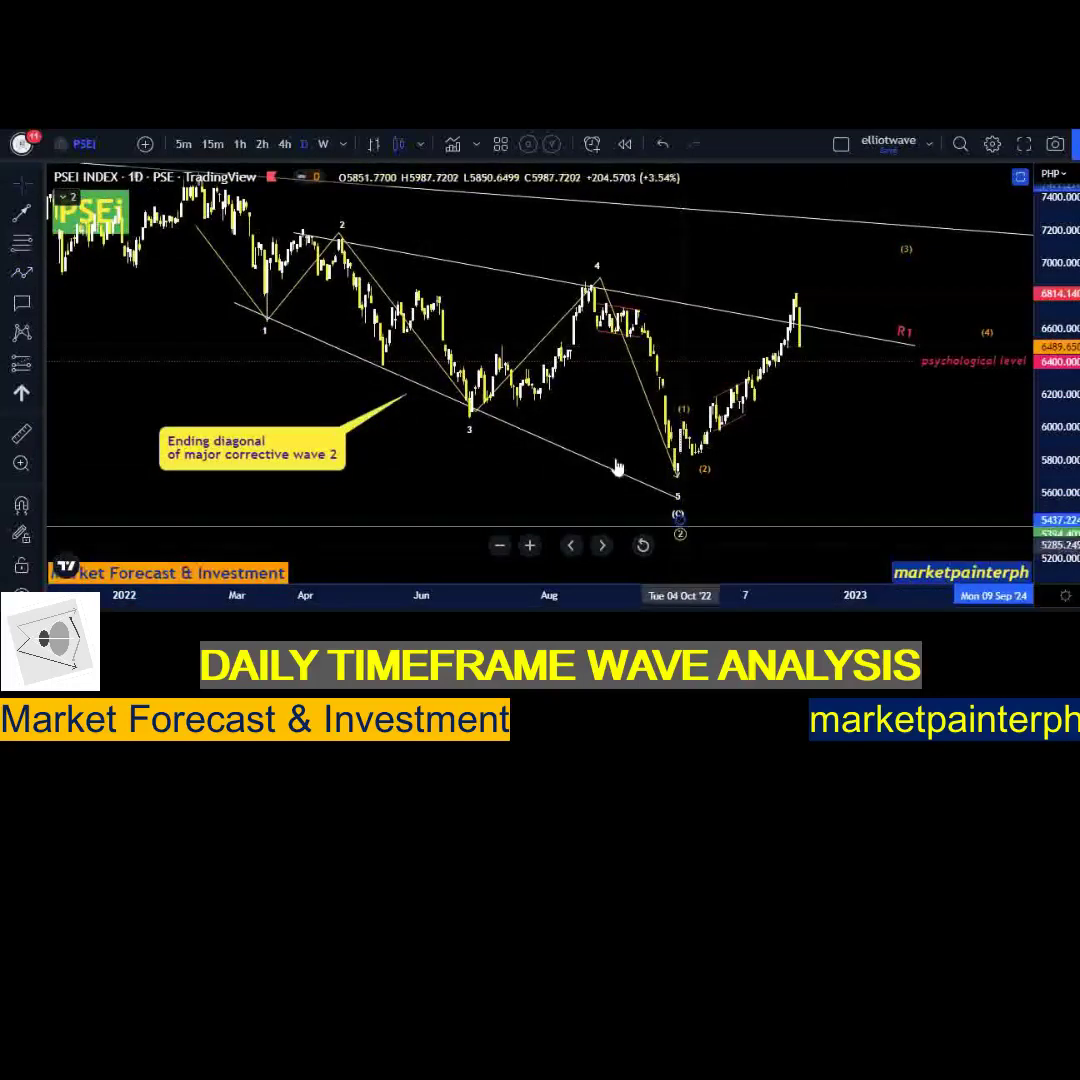
Place an Elliott impulse wave (12345) from the wave (2) low, with 3 at the early December high, 4 near 6391 and 5 near 6991.
drag(784, 446, 771, 444)
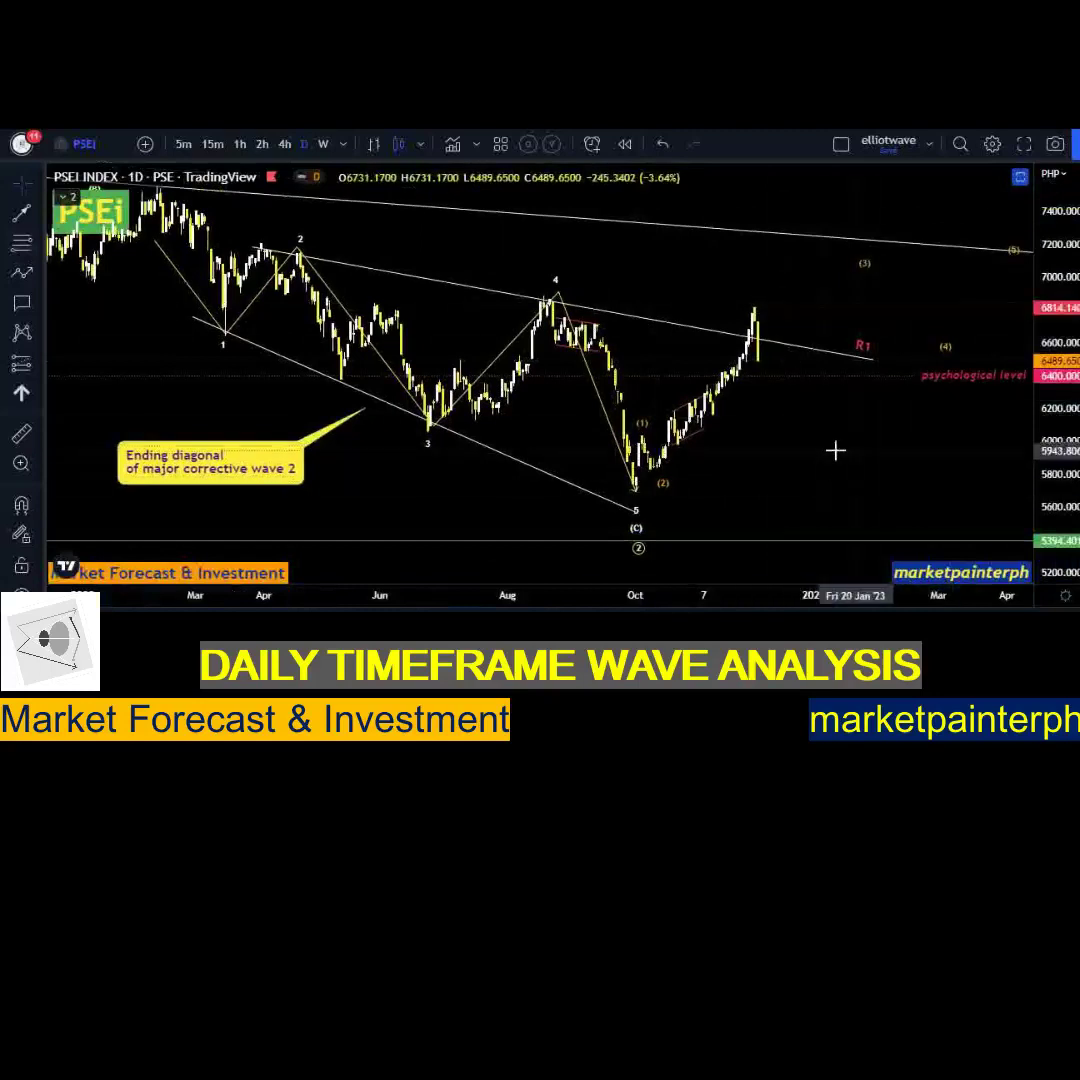
scroll(796, 459, up, 2)
scroll(723, 434, up, 4)
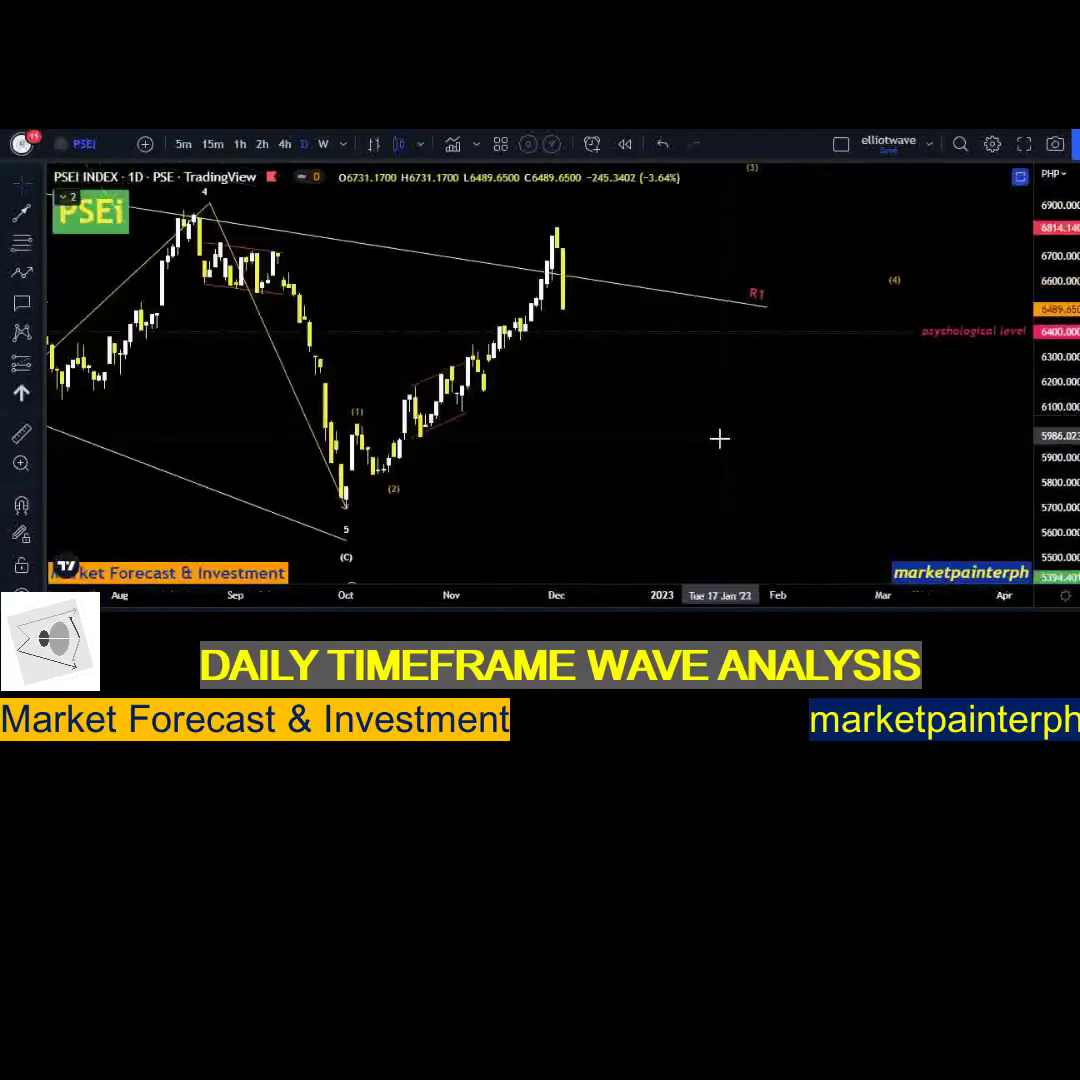
scroll(576, 460, left, 3)
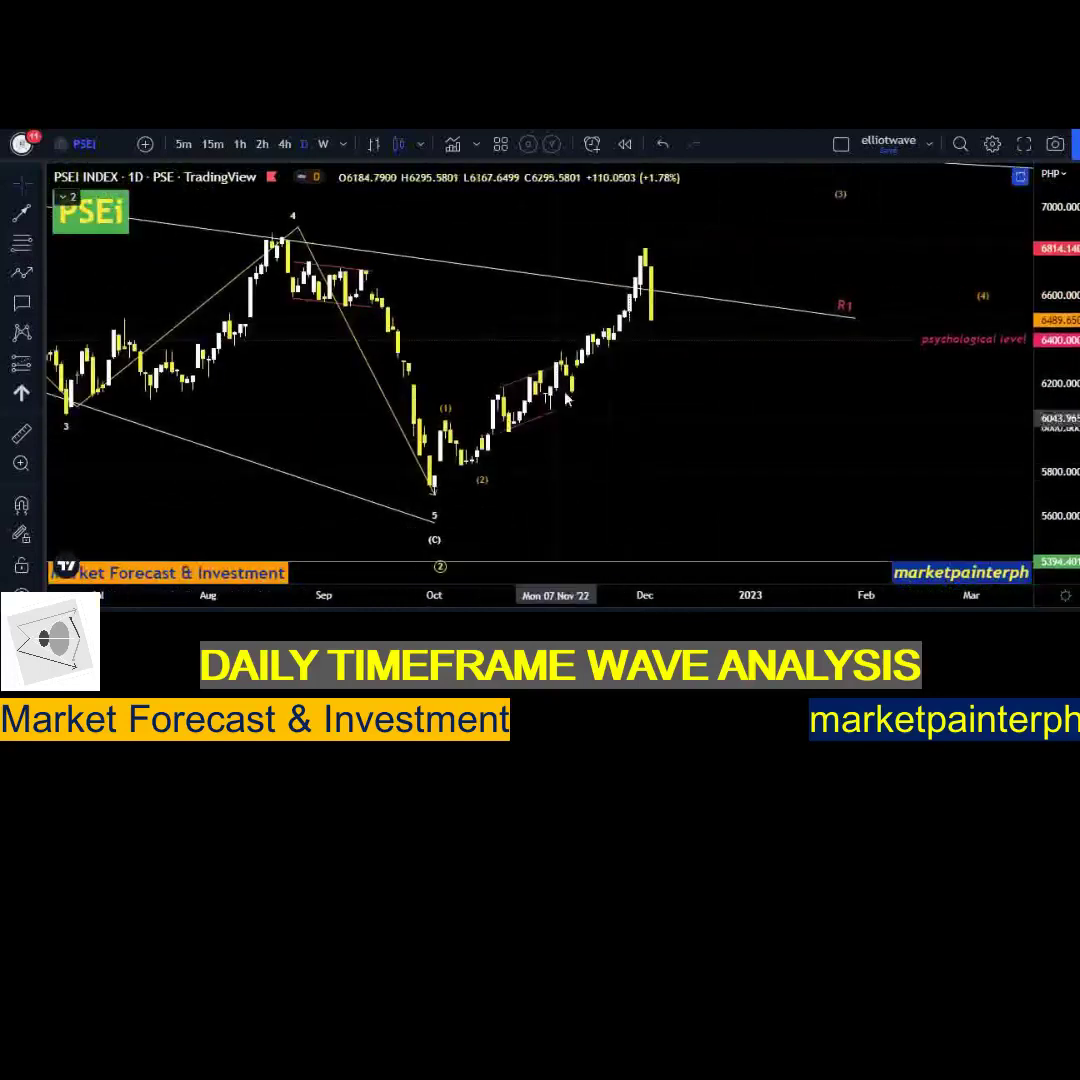
mouse_move(540, 577)
click(471, 462)
click(498, 385)
click(535, 415)
click(640, 245)
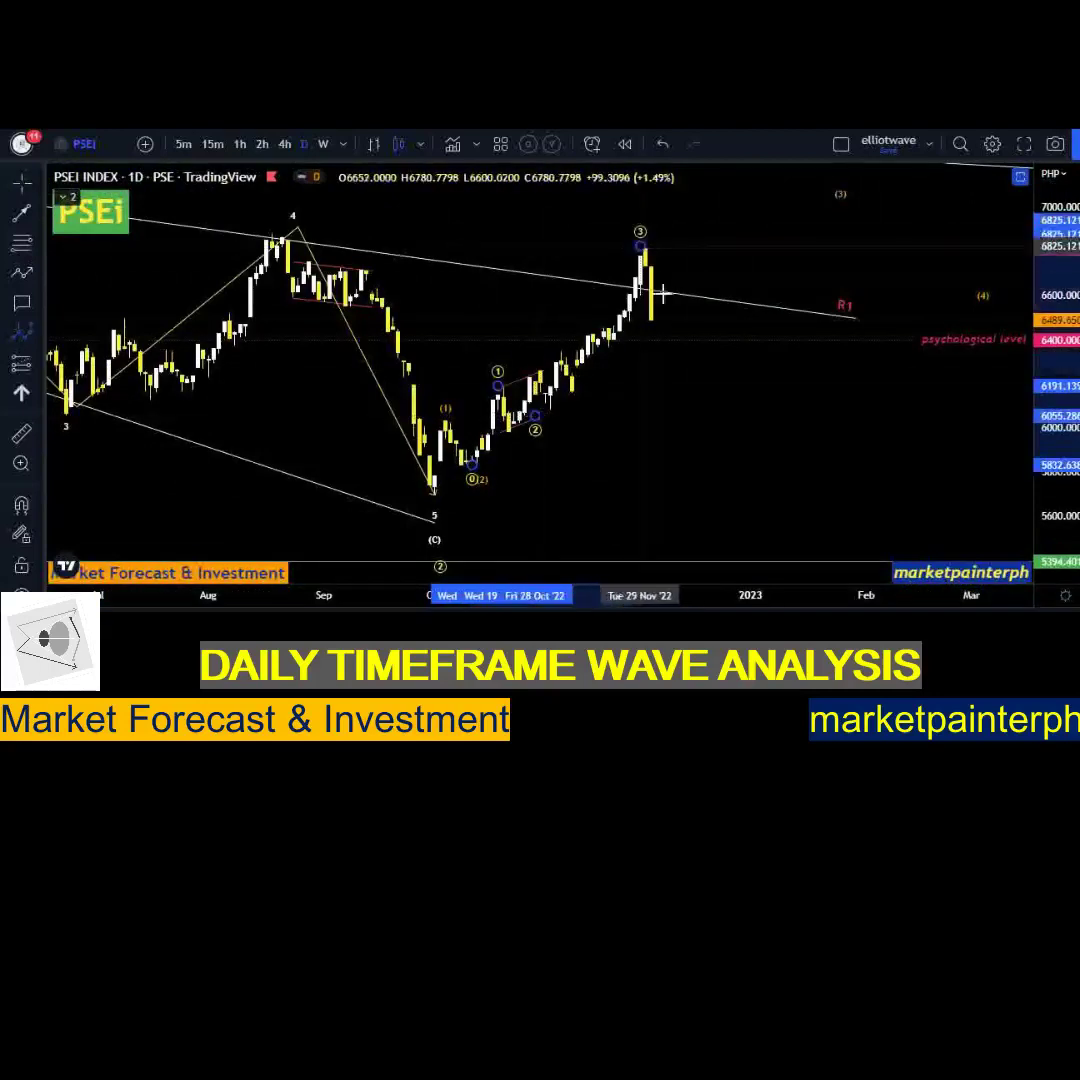
click(687, 342)
double_click(824, 200)
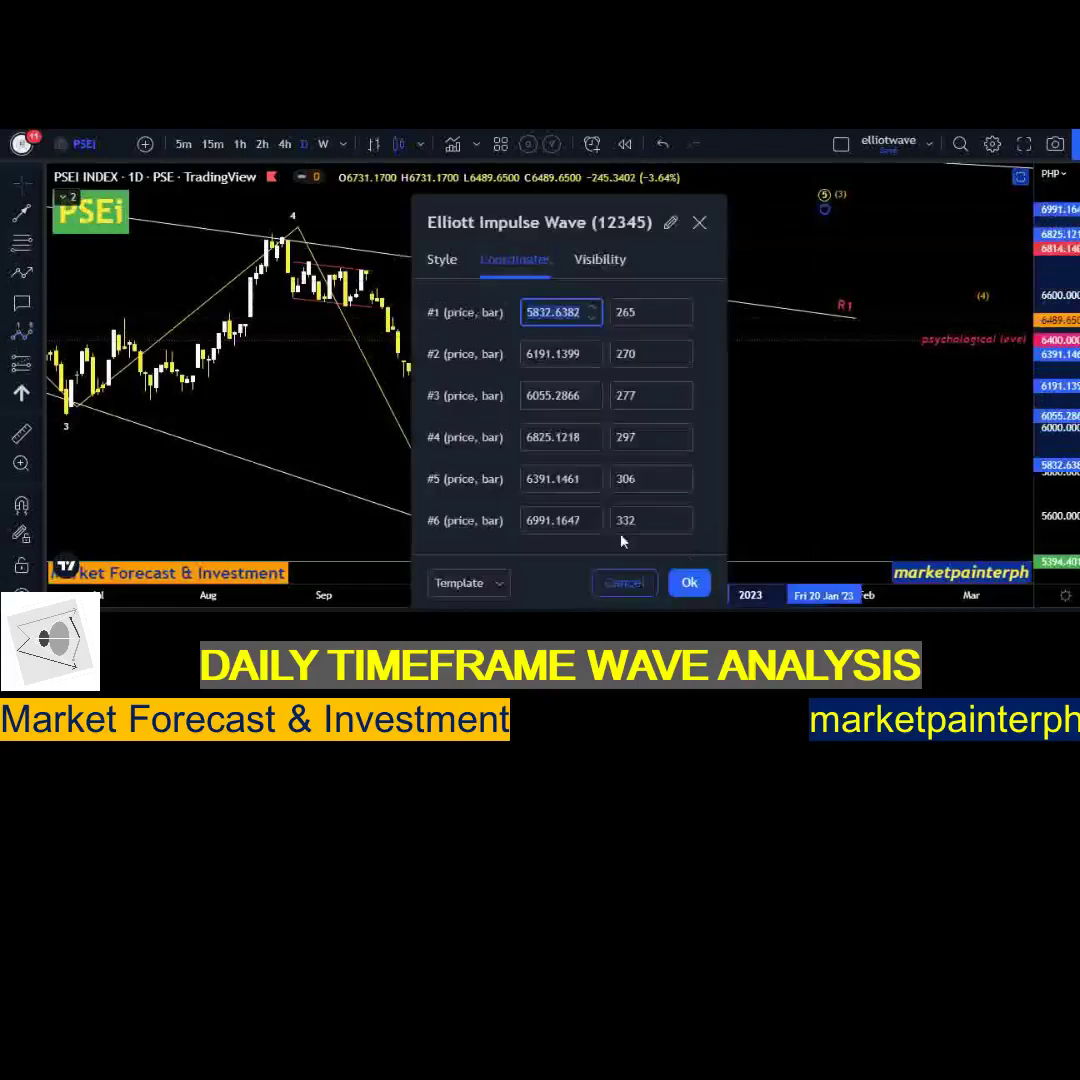
Set the new Elliott impulse wave's degree to Minuscule.
click(440, 260)
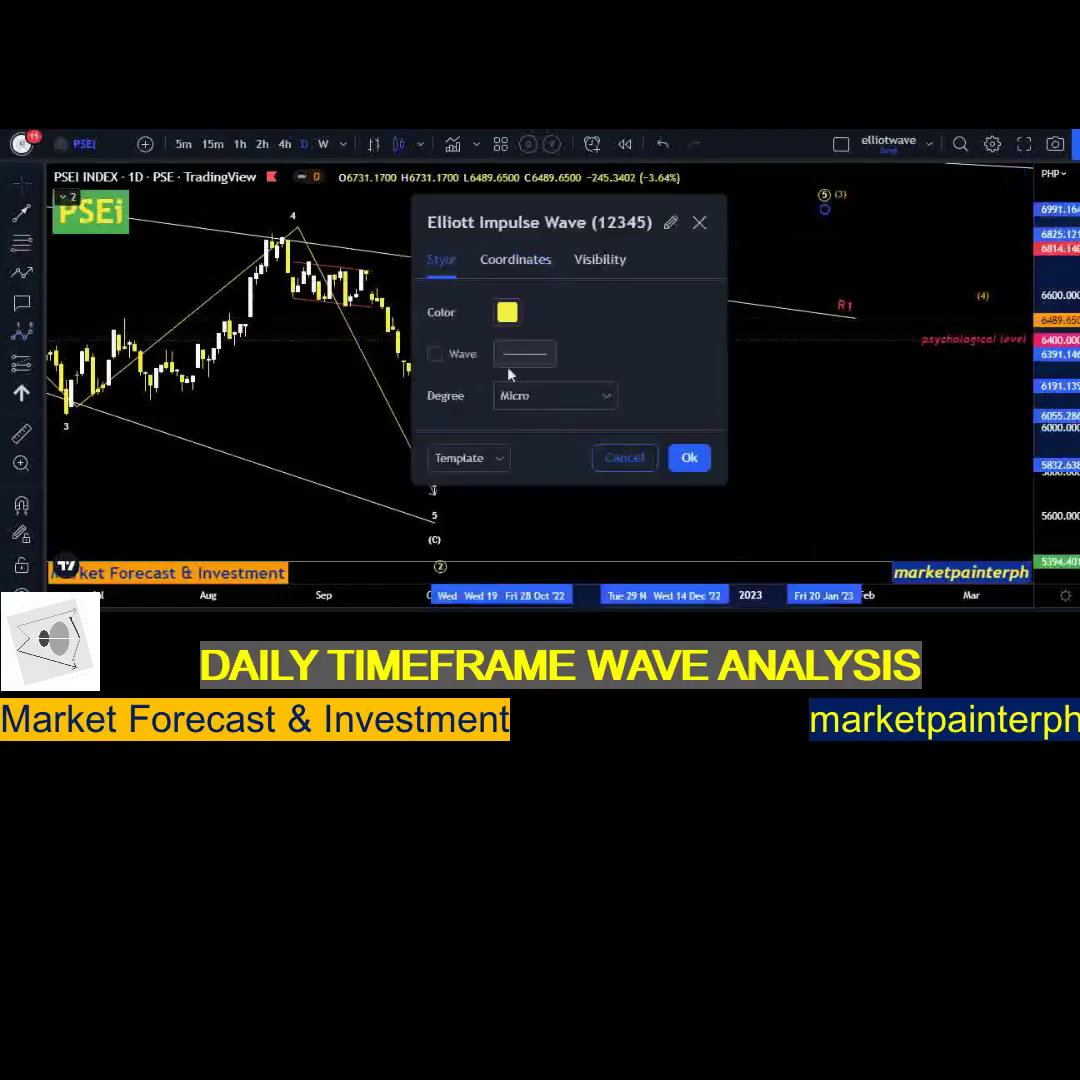
click(530, 395)
click(517, 494)
click(689, 457)
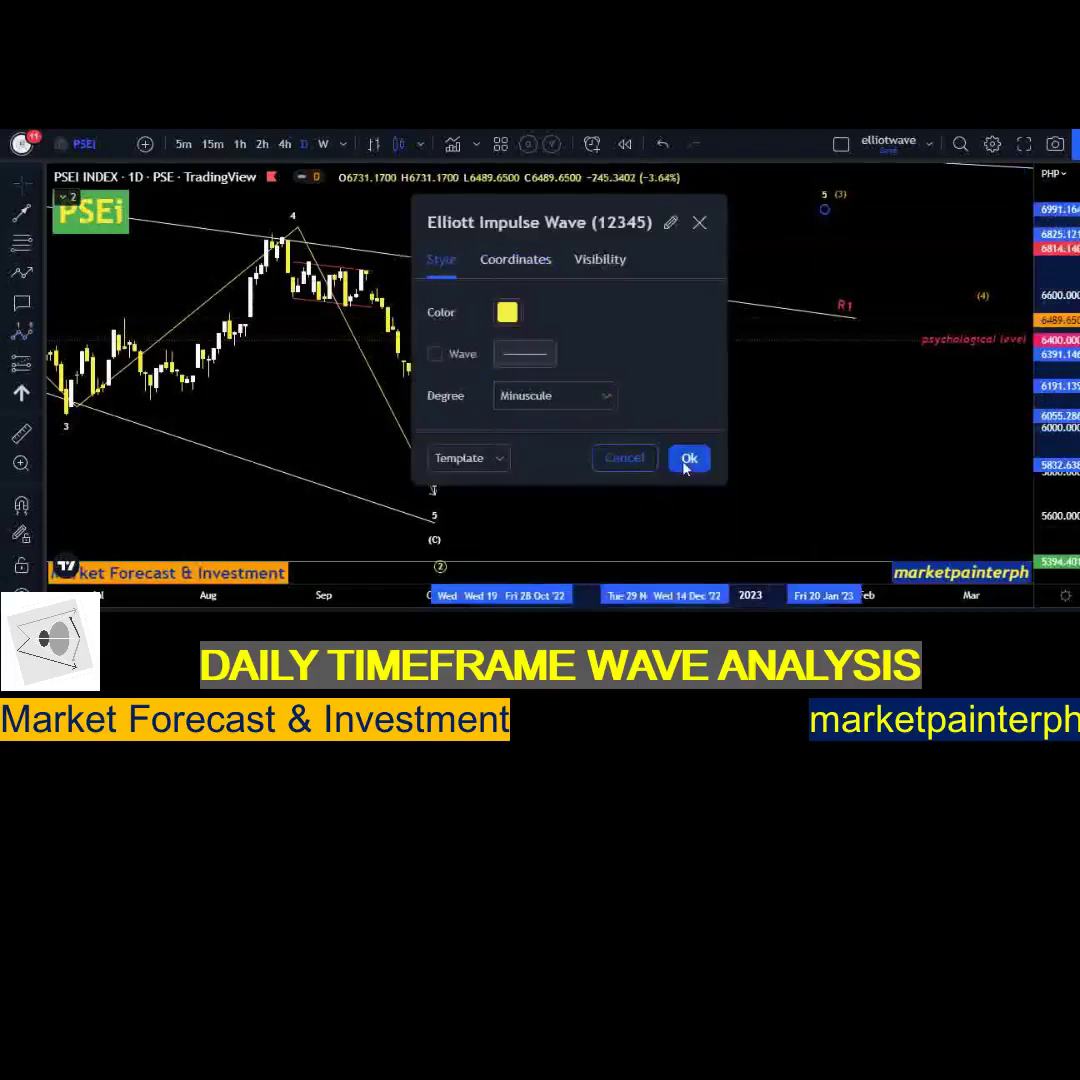
Lower the impulse's wave 1 point to about 6161 and align the orange (2) and (3) labels with the new count.
click(503, 376)
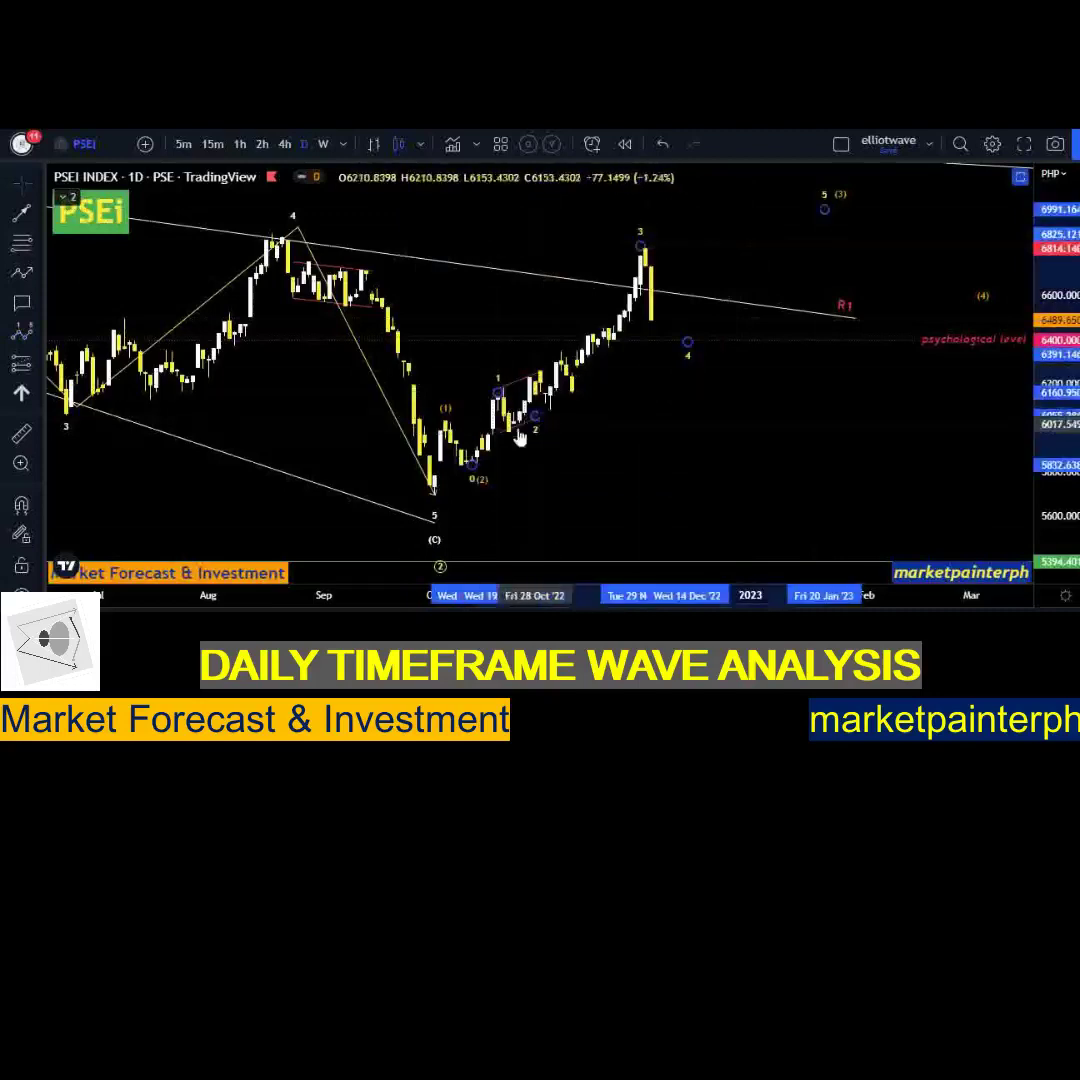
click(474, 474)
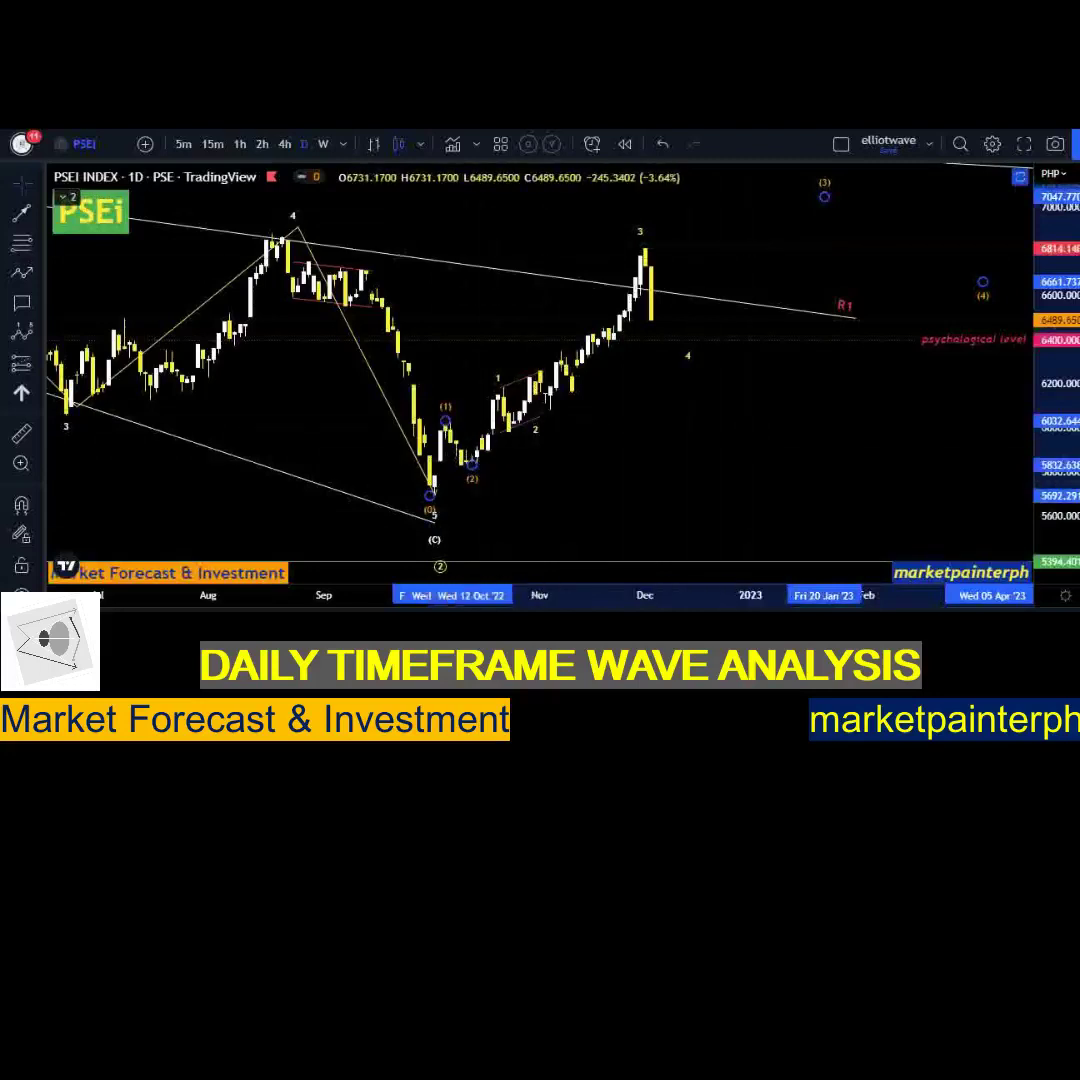
click(475, 478)
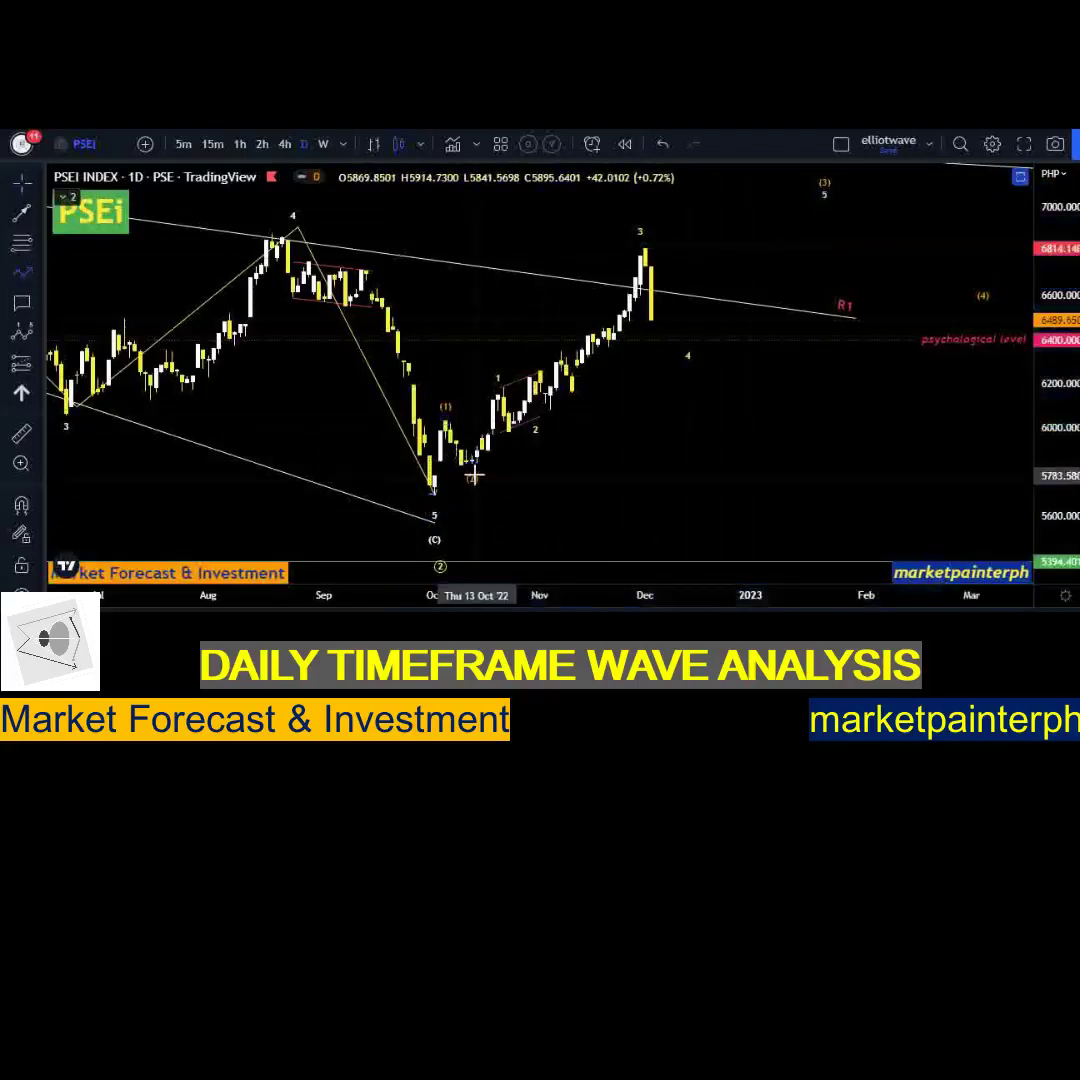
Draw an arrowed path from the wave (2) low through waves 1, 2 and 3, ending in a zigzag decline to wave 4.
click(476, 475)
click(508, 383)
click(540, 415)
click(640, 245)
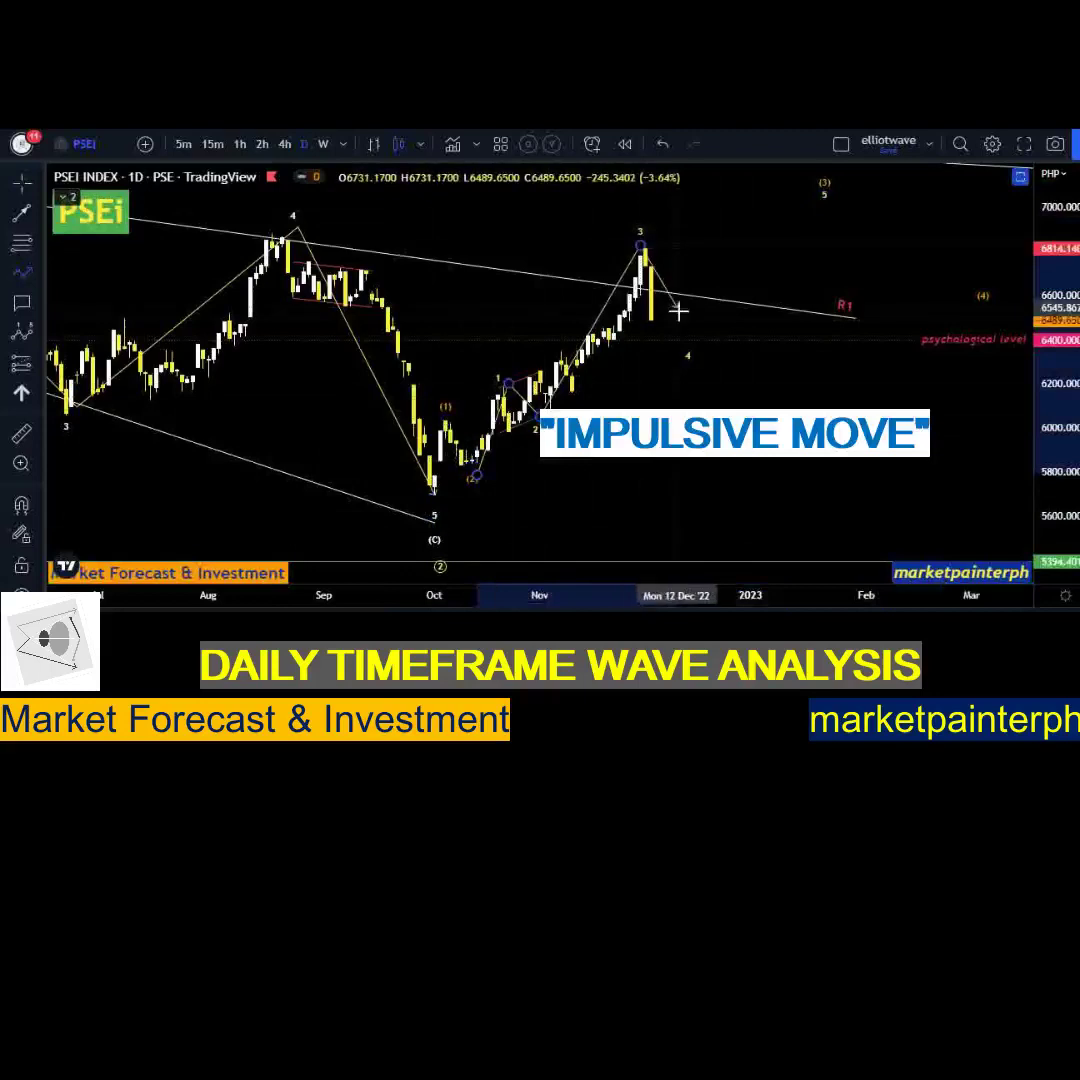
click(677, 296)
double_click(698, 333)
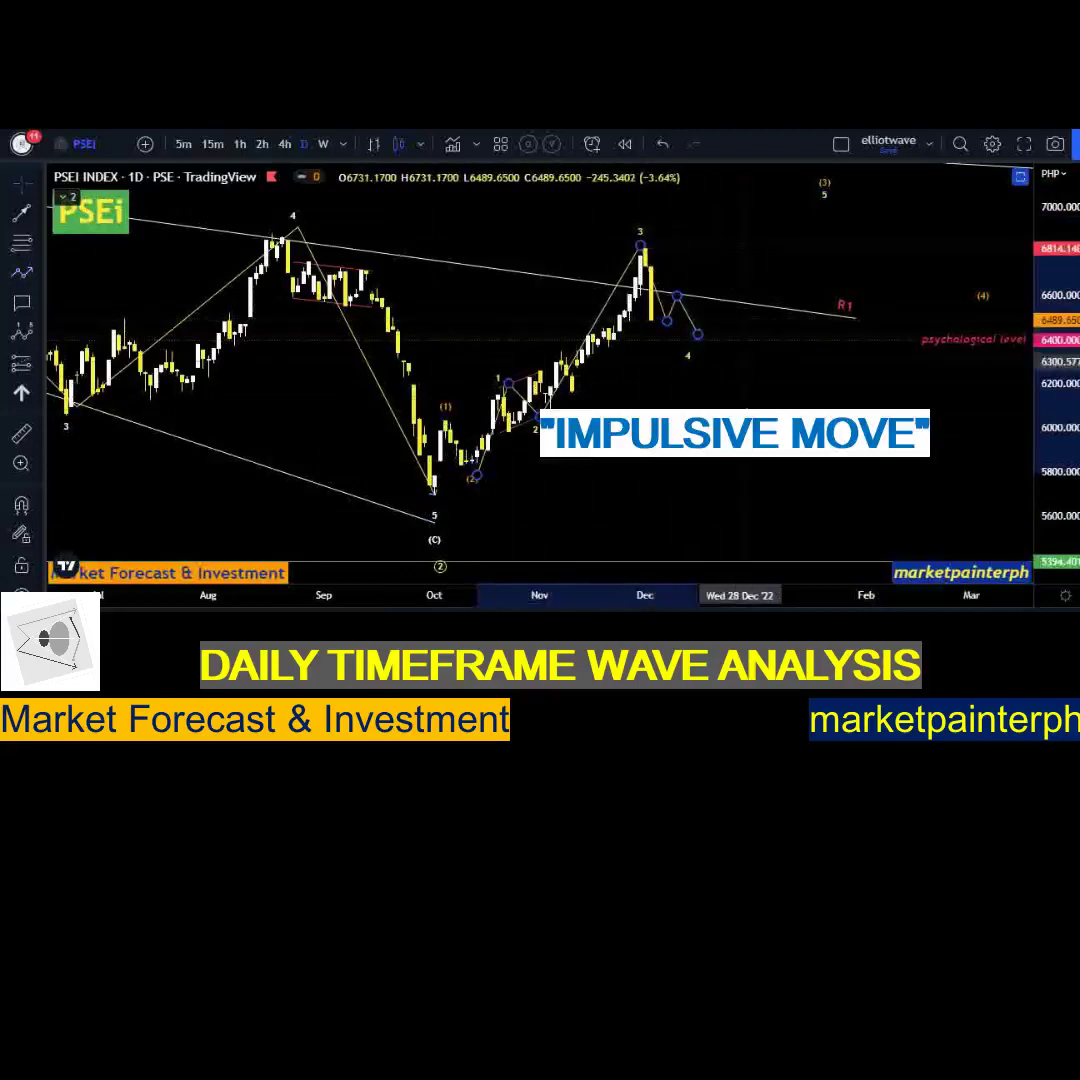
click(744, 366)
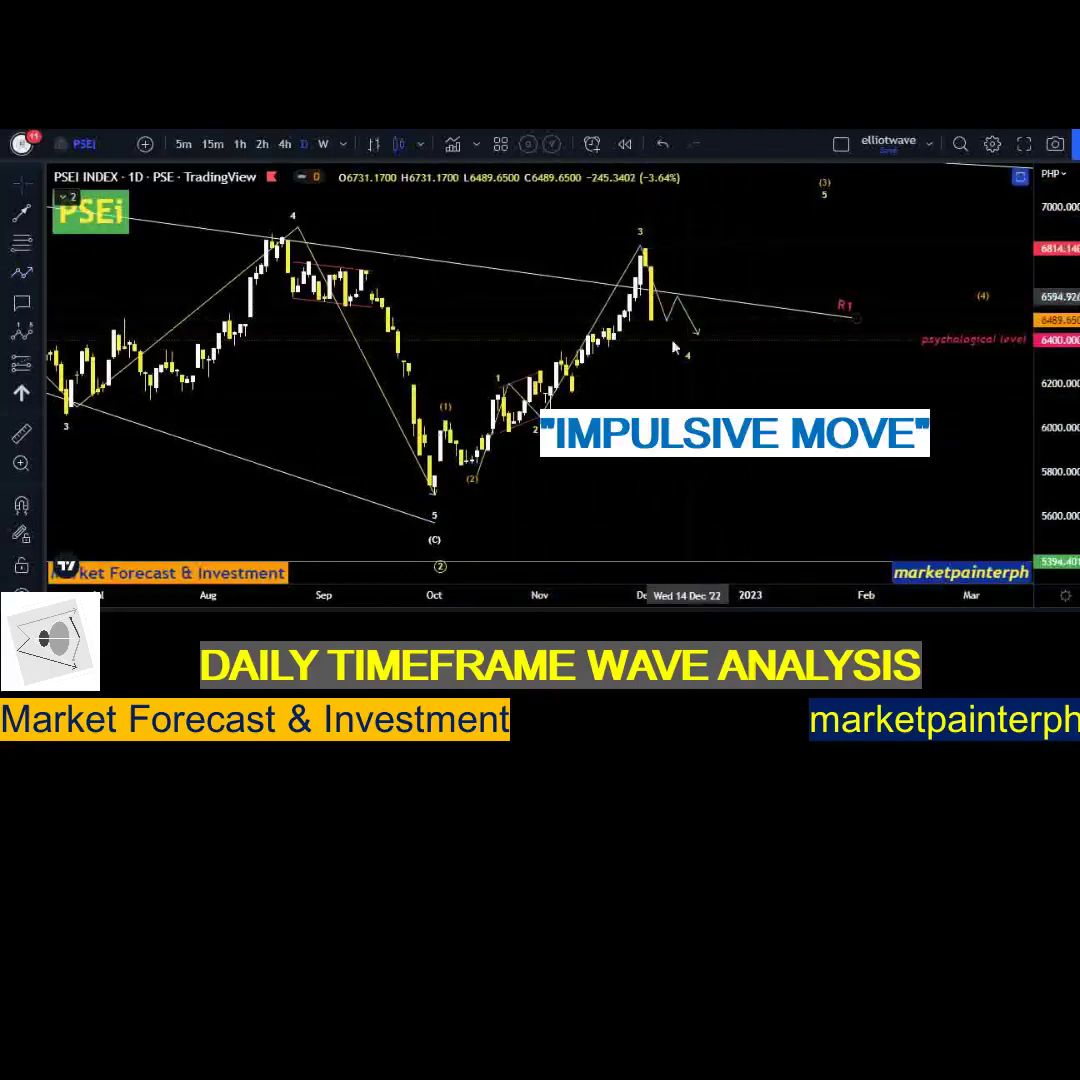
Align the wave 4 label with the zigzag's end and draw a rising arrow from about 6414 toward the wave 5 target.
click(710, 342)
click(733, 367)
drag(703, 331, 707, 350)
click(770, 402)
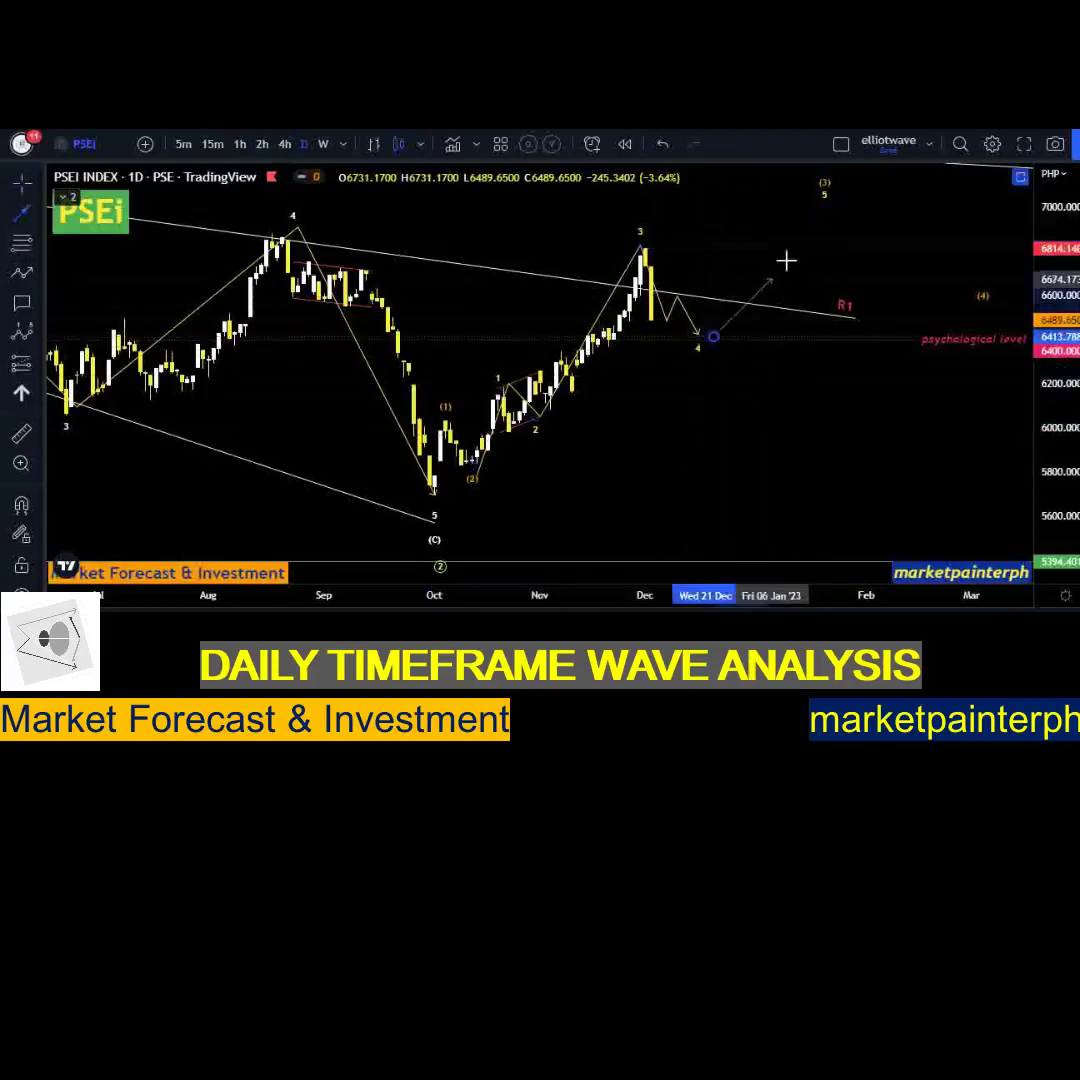
click(808, 215)
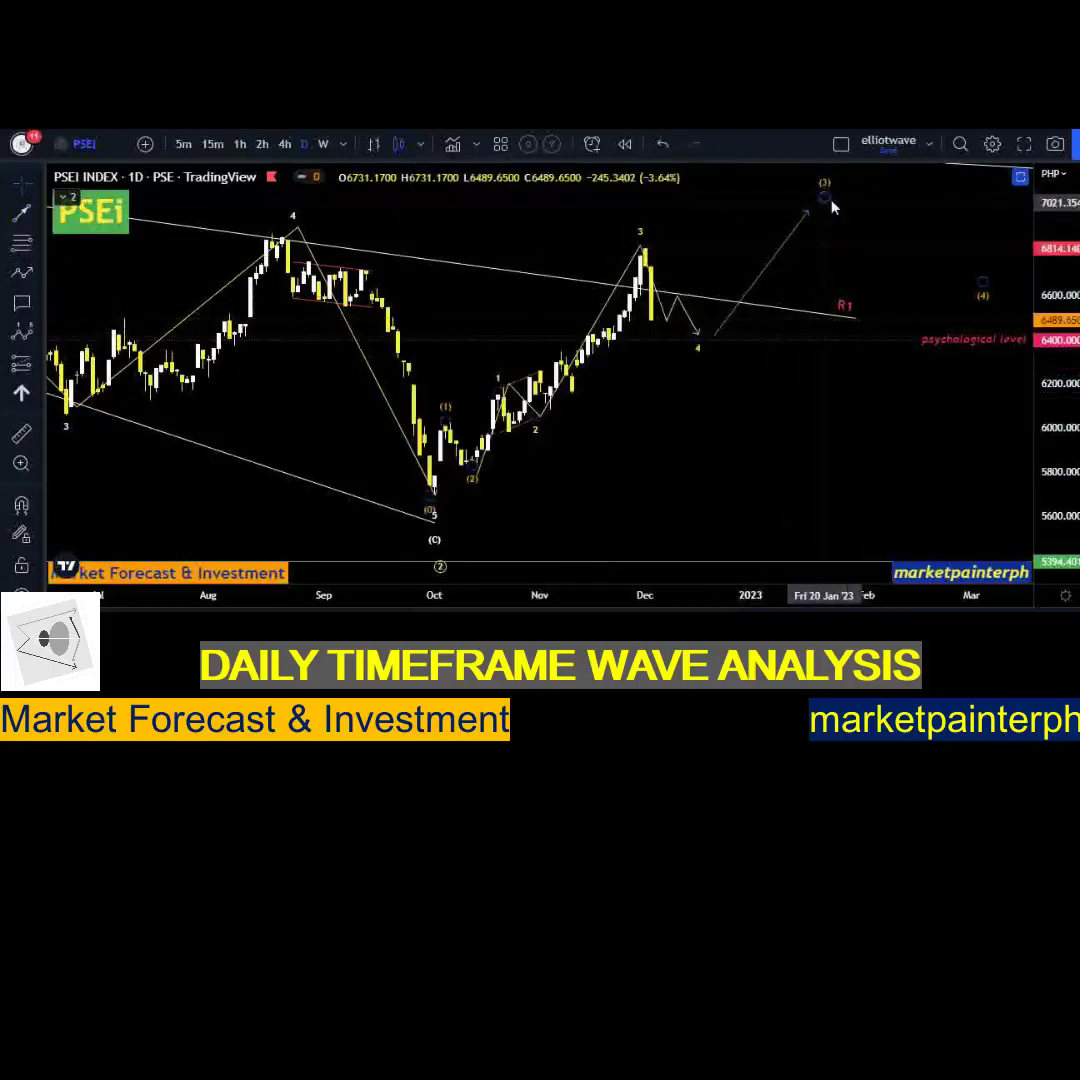
Move the end of the R1 trendline slightly higher and earlier in January 2023.
scroll(735, 456, down, 2)
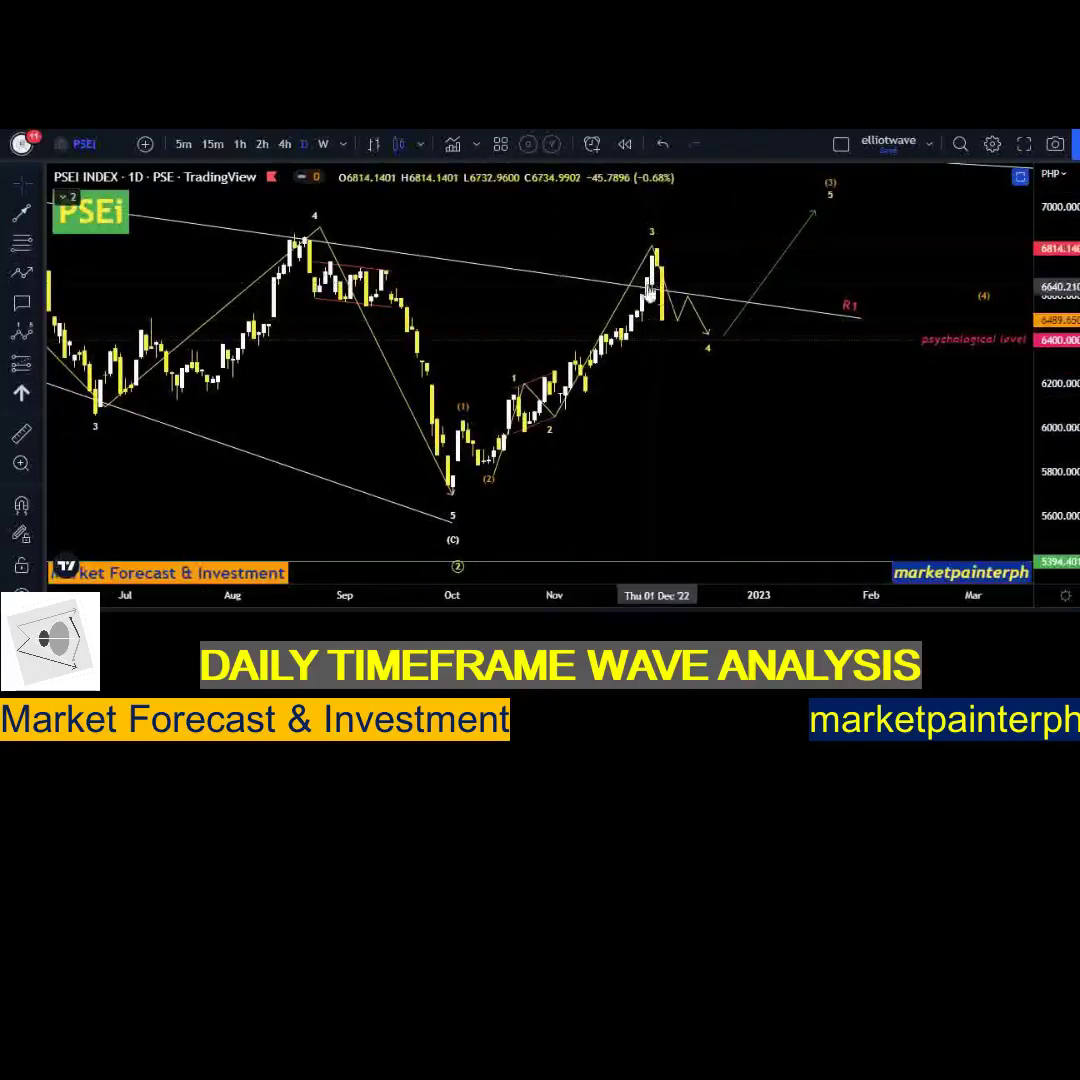
mouse_move(861, 318)
mouse_down()
mouse_move(822, 302)
mouse_move(842, 319)
mouse_move(850, 310)
mouse_up()
click(797, 412)
drag(812, 429, 850, 446)
drag(1036, 459, 1031, 422)
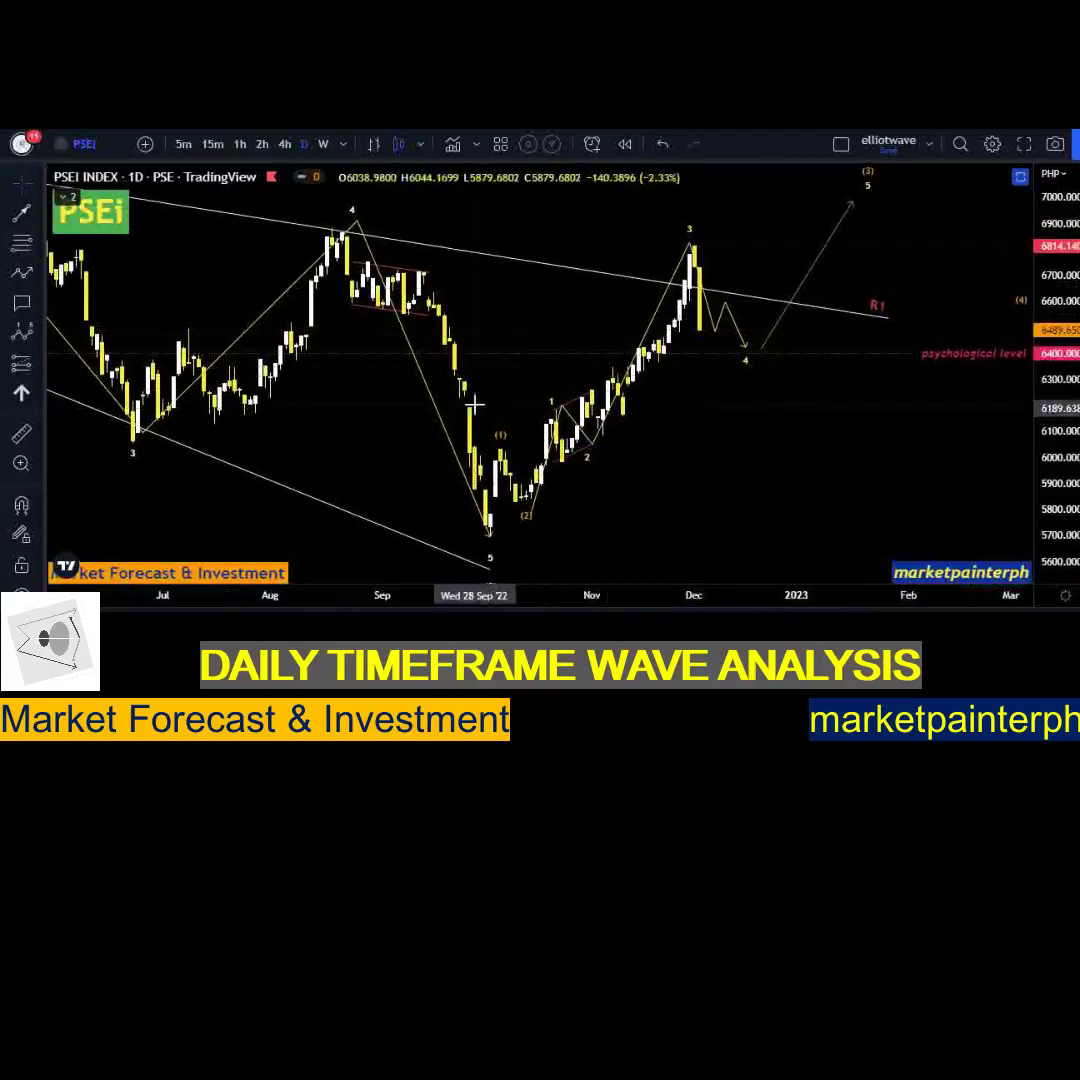
Circle the September 2022 gap areas in green freehand and draw an arrow from the uppermost one across to the late-November candles.
mouse_move(490, 390)
mouse_down()
mouse_move(451, 393)
mouse_move(492, 388)
mouse_move(455, 384)
mouse_move(470, 364)
mouse_up()
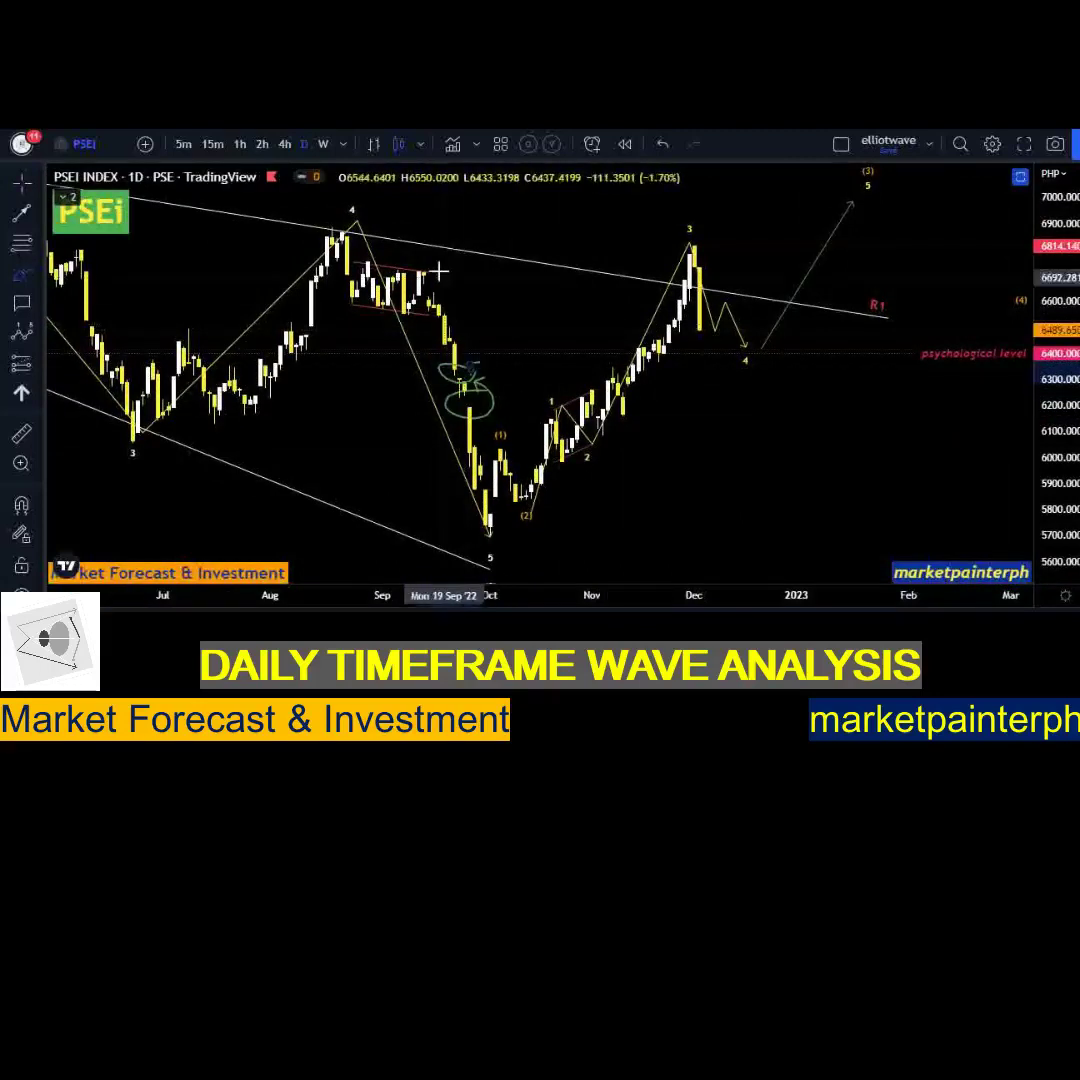
drag(446, 290, 464, 292)
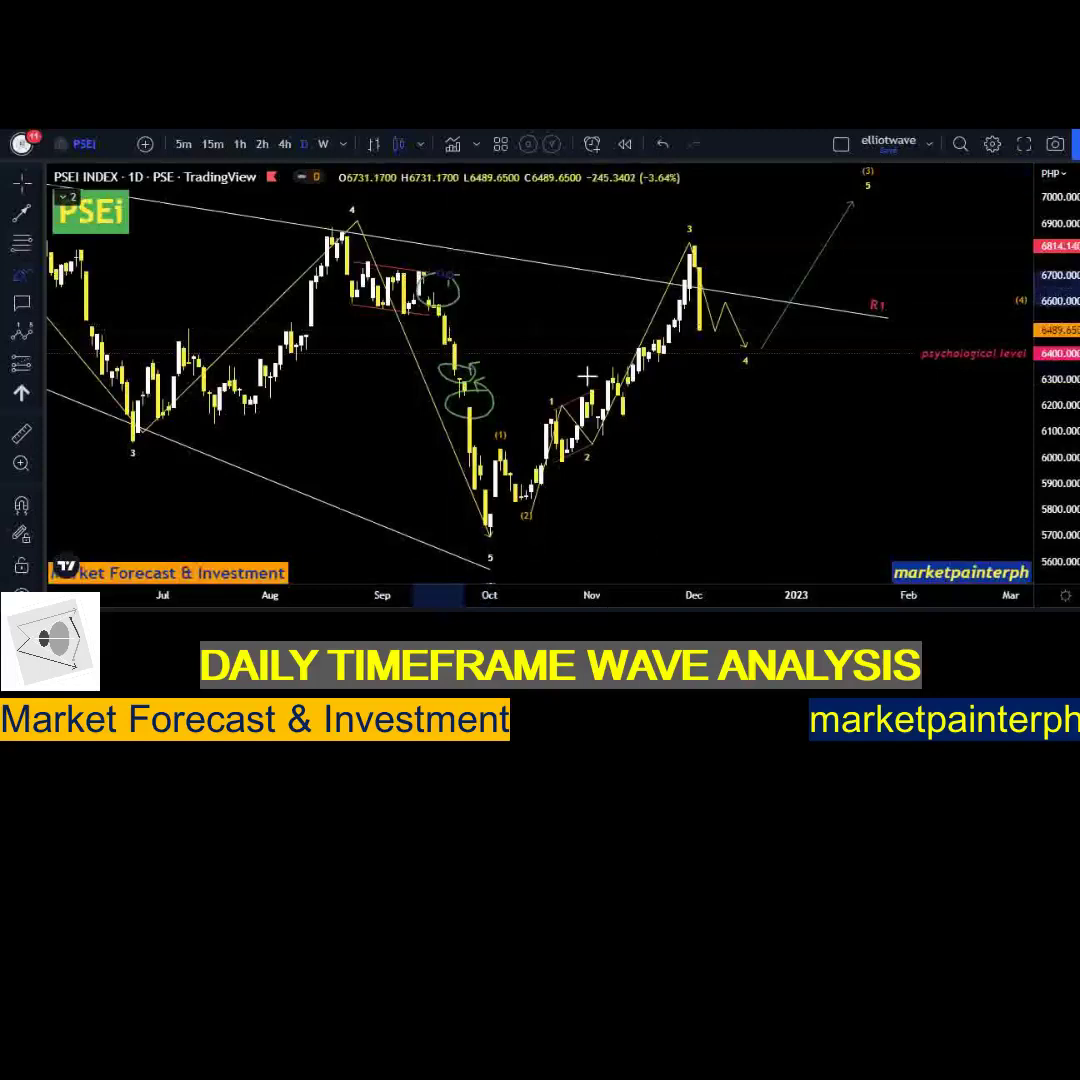
drag(439, 284, 663, 293)
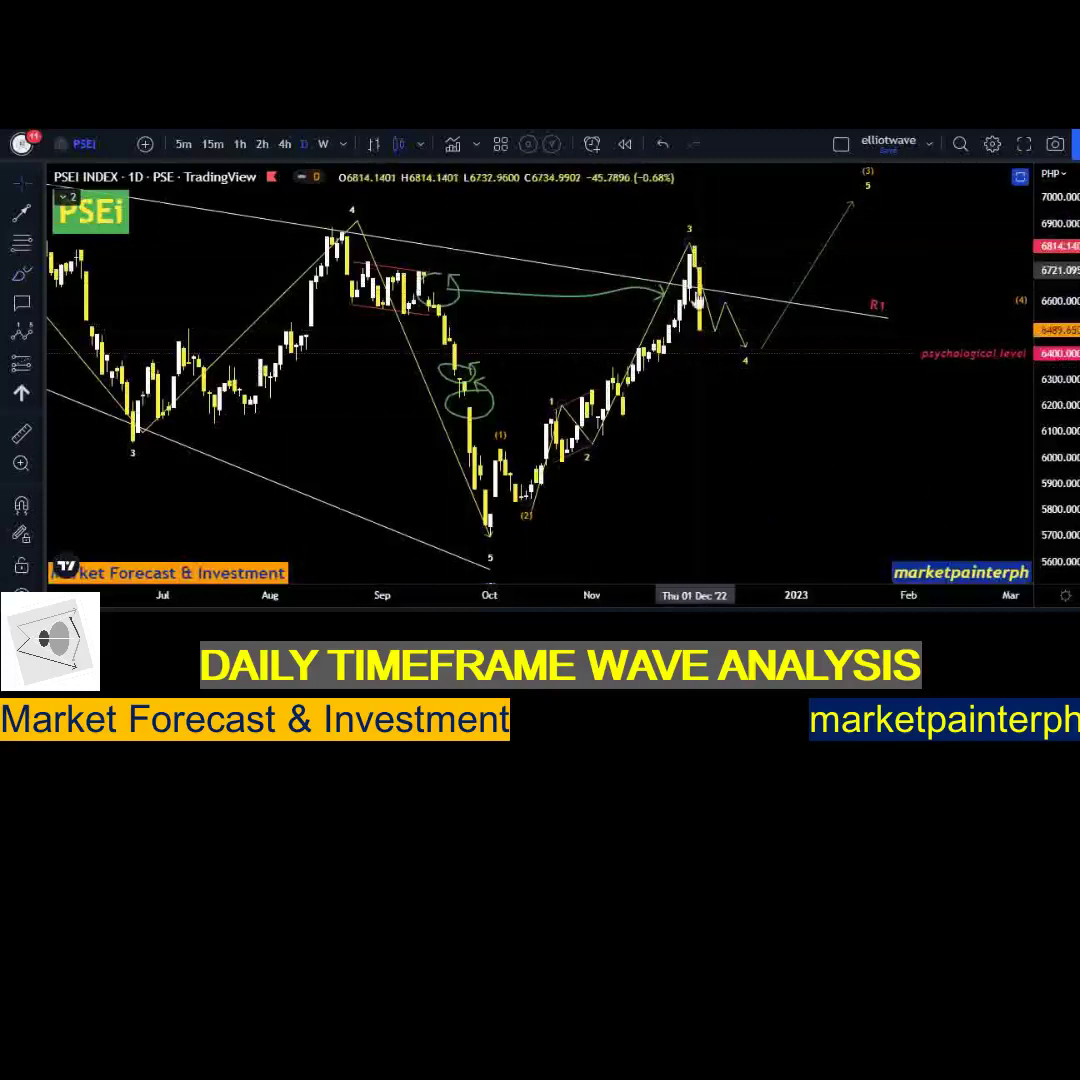
Move the impulse's wave 3 point onto the 1 December 2022 high.
click(694, 248)
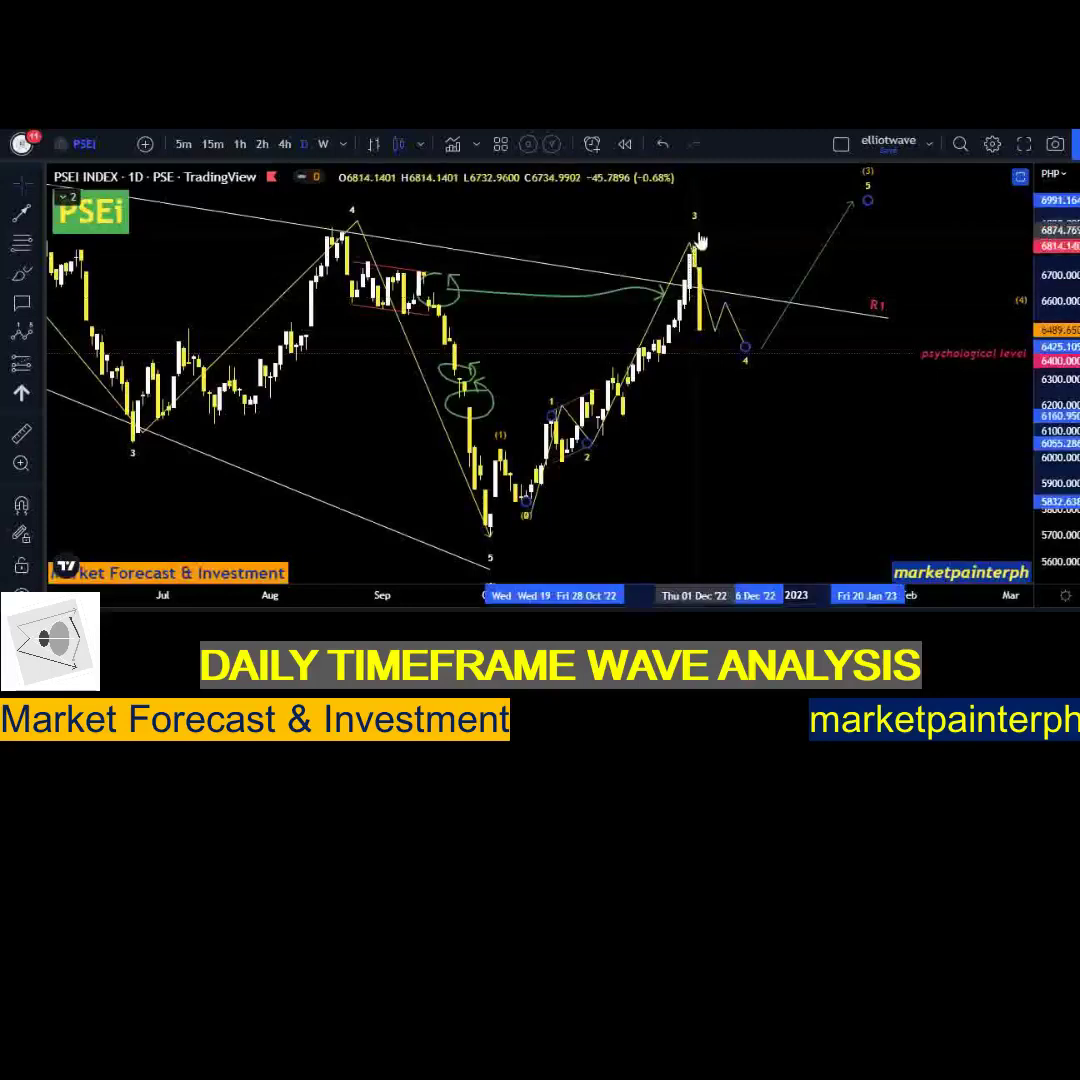
click(607, 212)
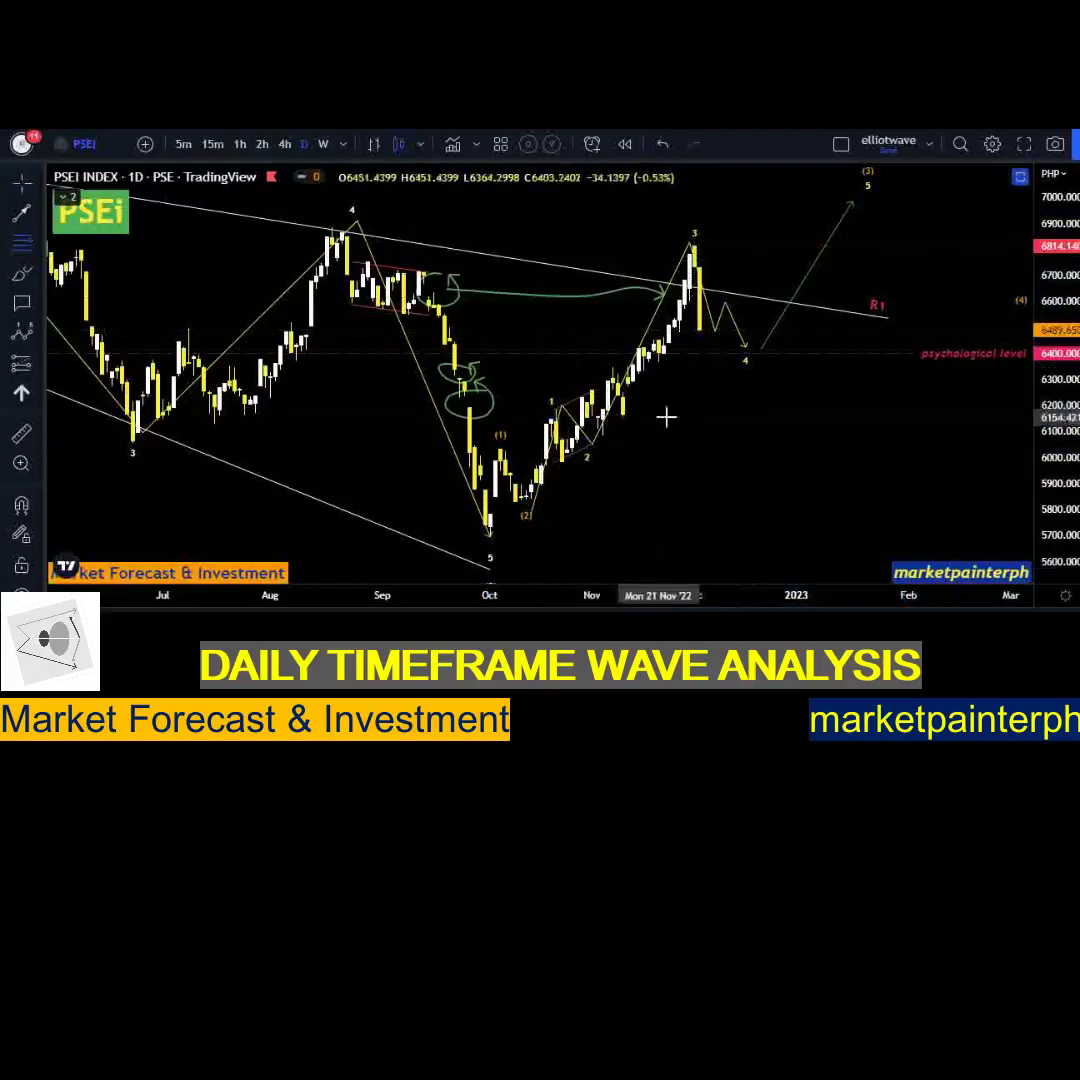
Place a Fib retracement around 1 December 2022 from about 6033 down to 5703 and enable its 3.618 level.
click(694, 449)
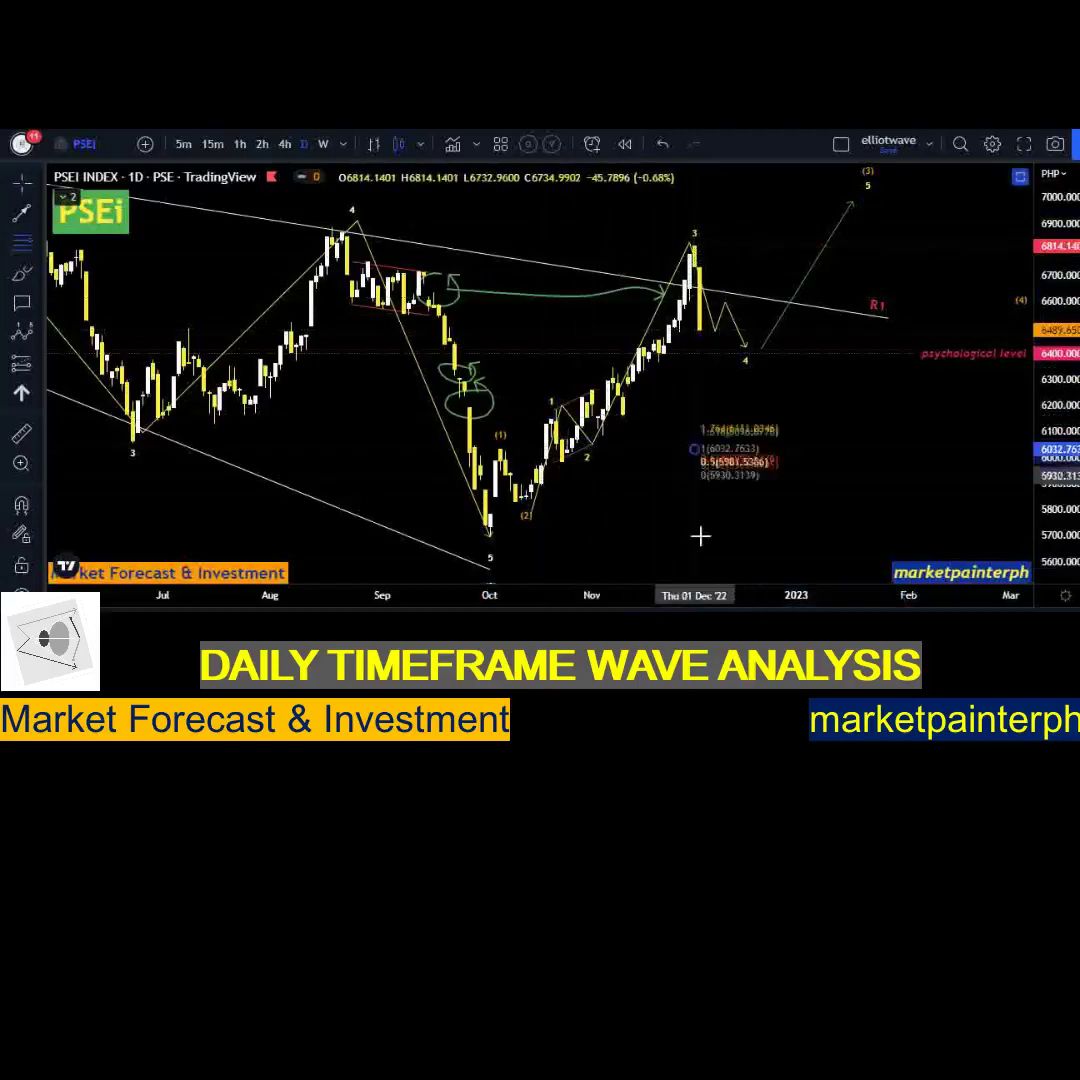
click(681, 536)
double_click(681, 537)
scroll(565, 440, down, 3)
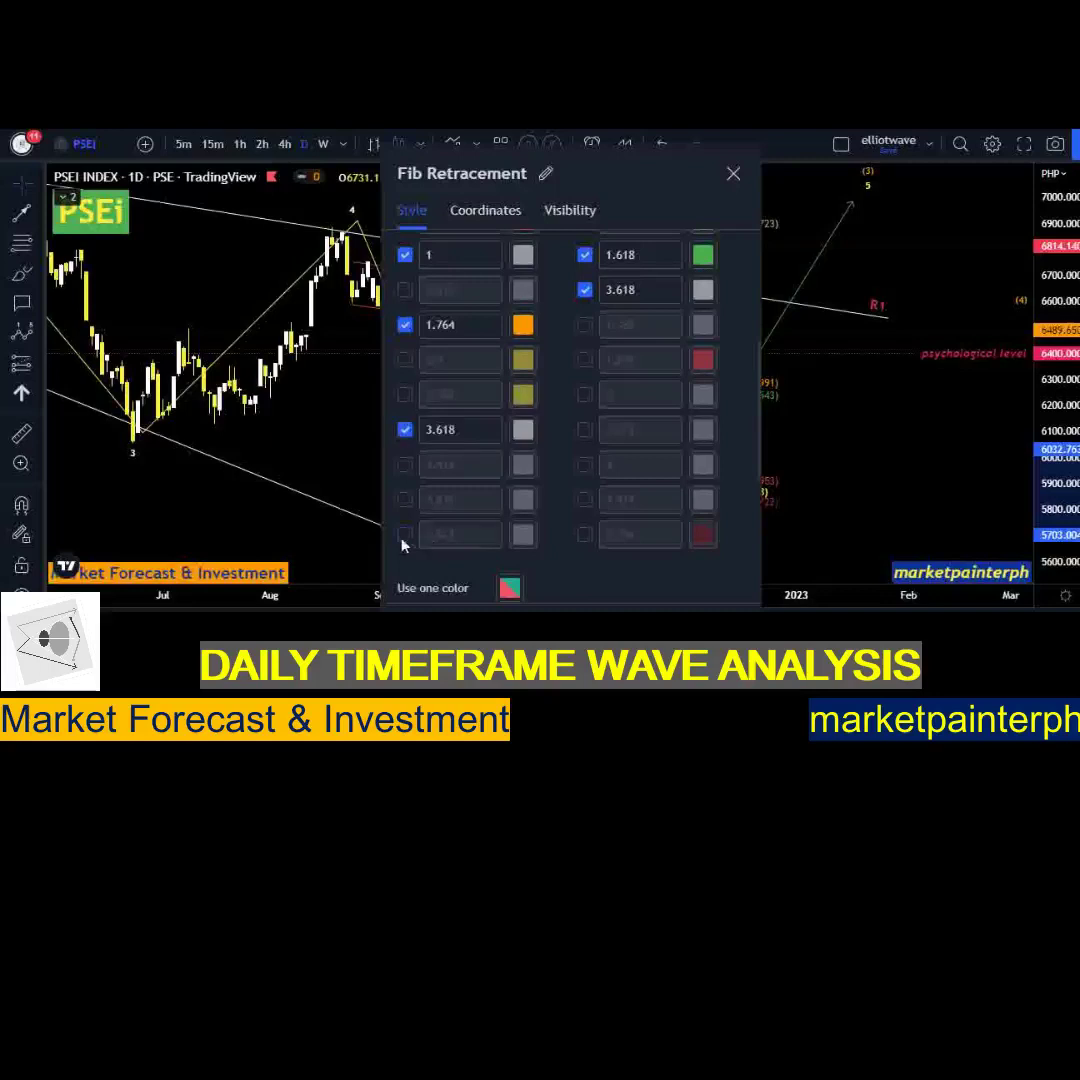
click(718, 634)
click(914, 460)
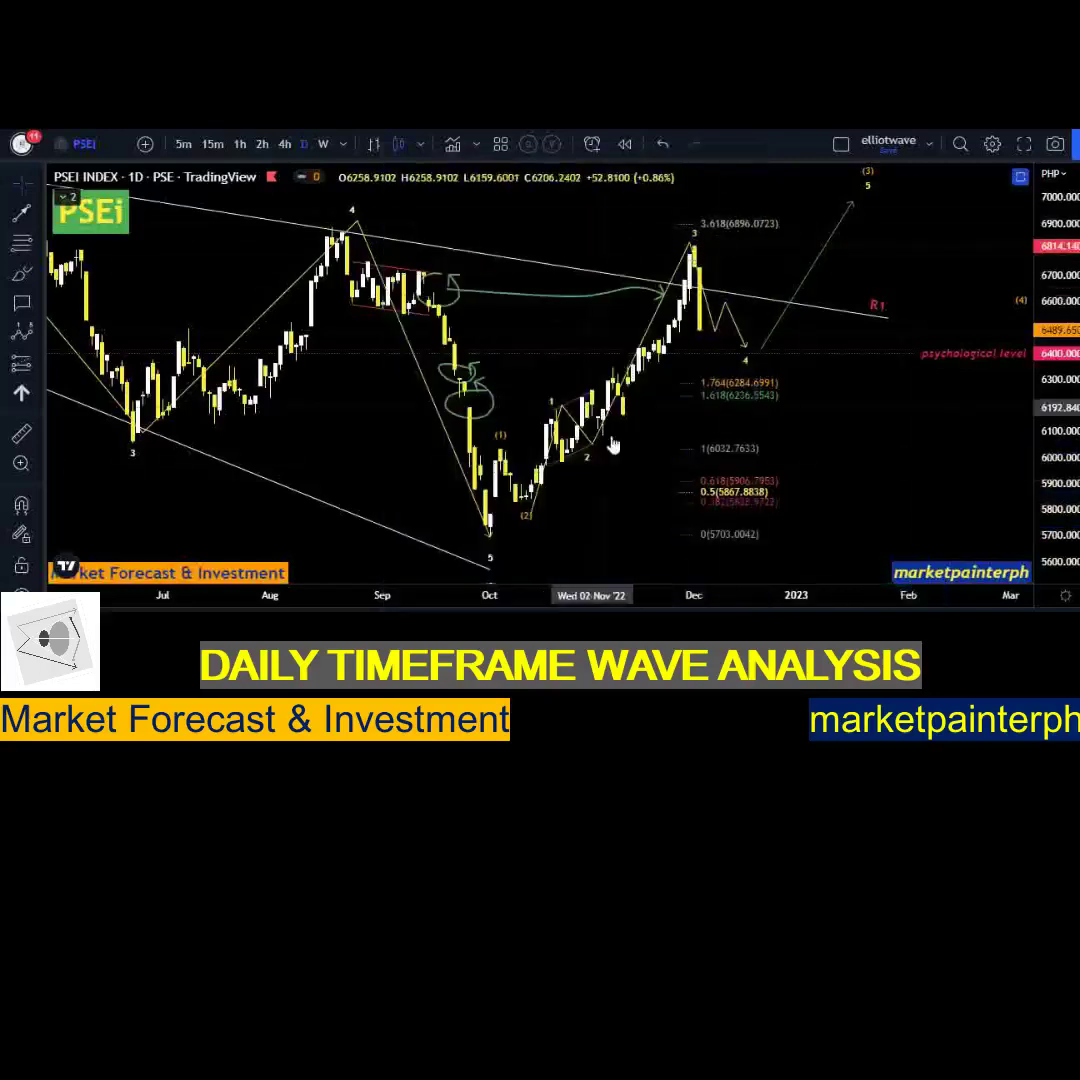
Re-anchor the Fib retracement with its 1 level at the wave 3 high near 6817 and its 0 level near 5982.
scroll(594, 461, up, 2)
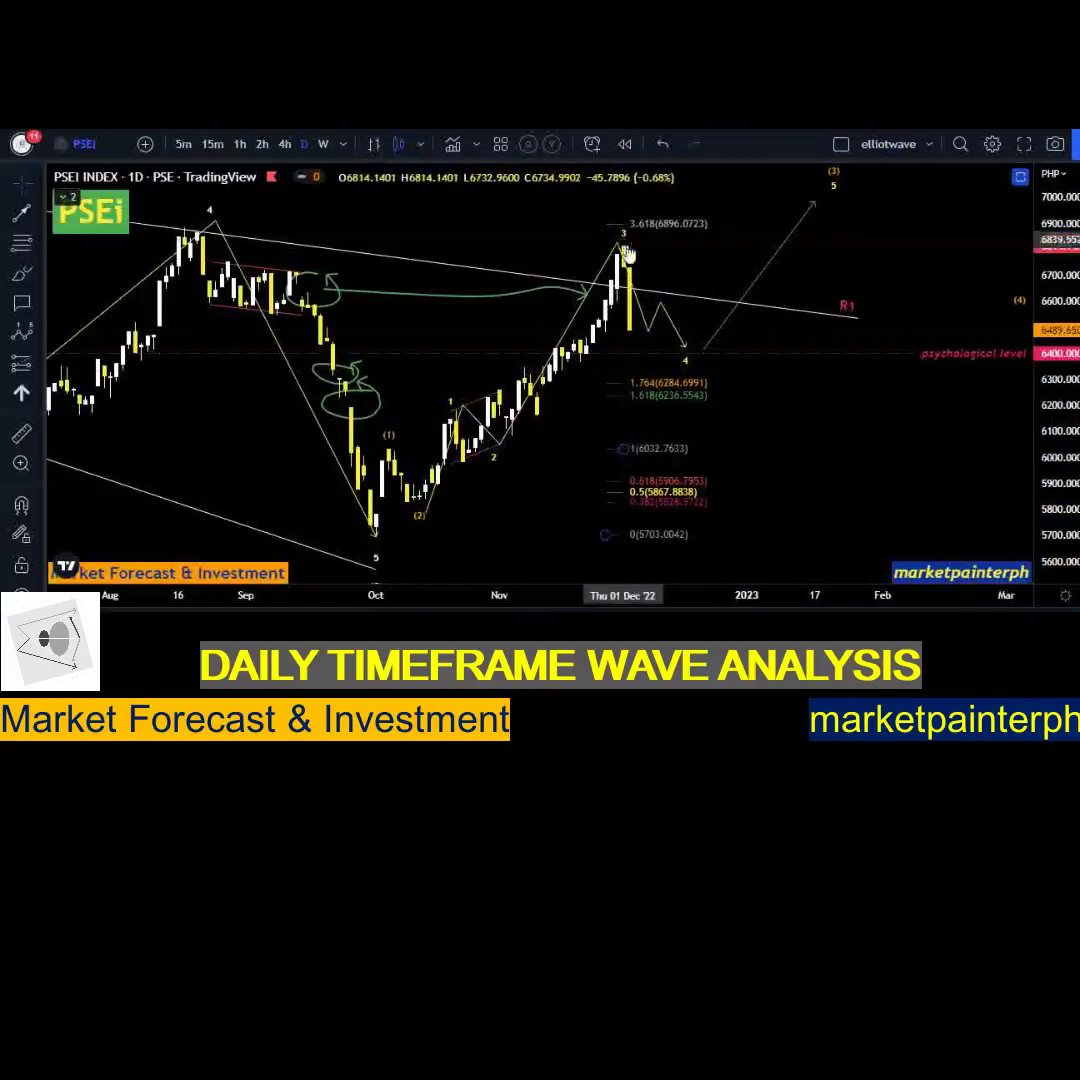
click(625, 449)
drag(625, 449, 699, 252)
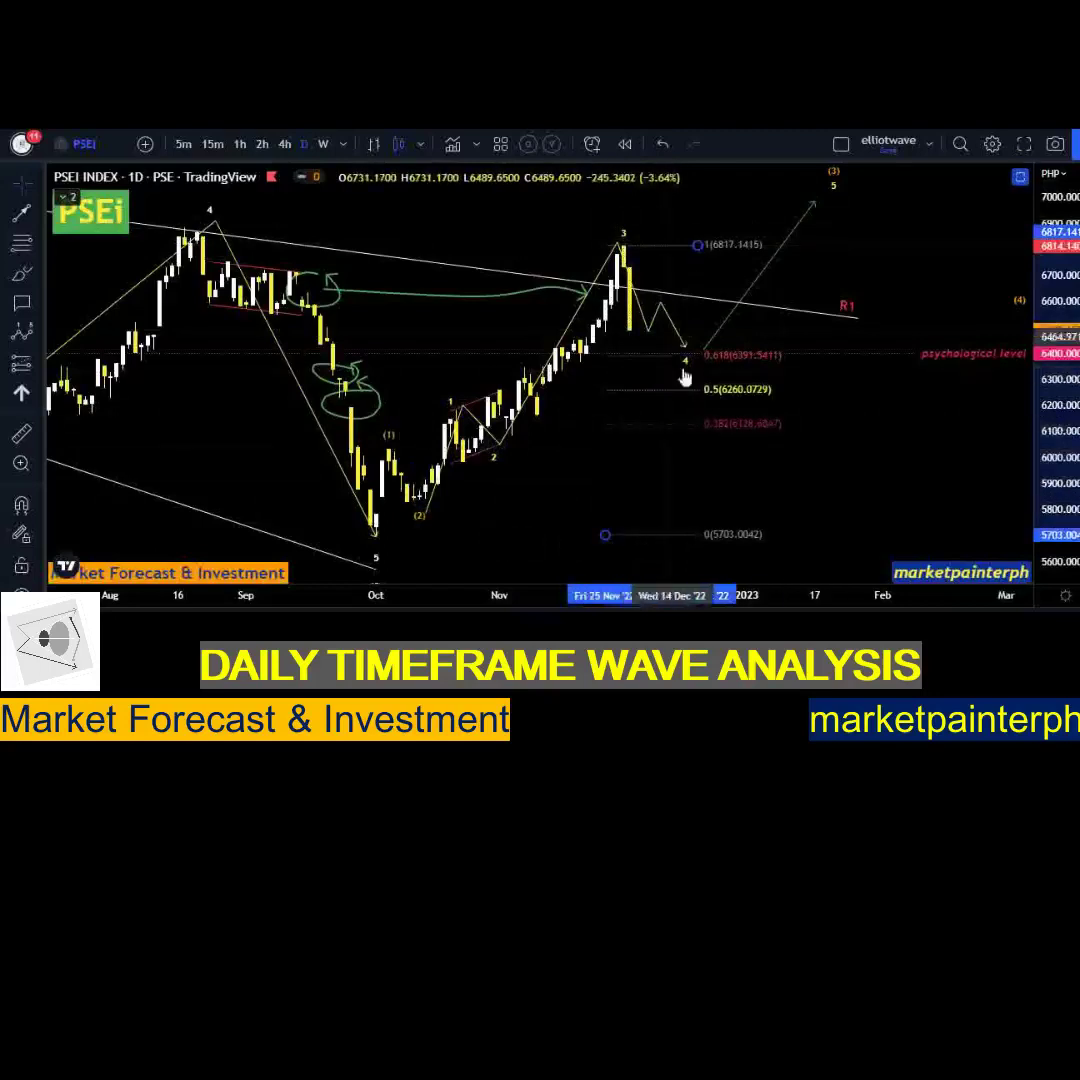
mouse_move(648, 470)
mouse_down()
mouse_move(697, 465)
mouse_move(650, 458)
mouse_up()
click(690, 430)
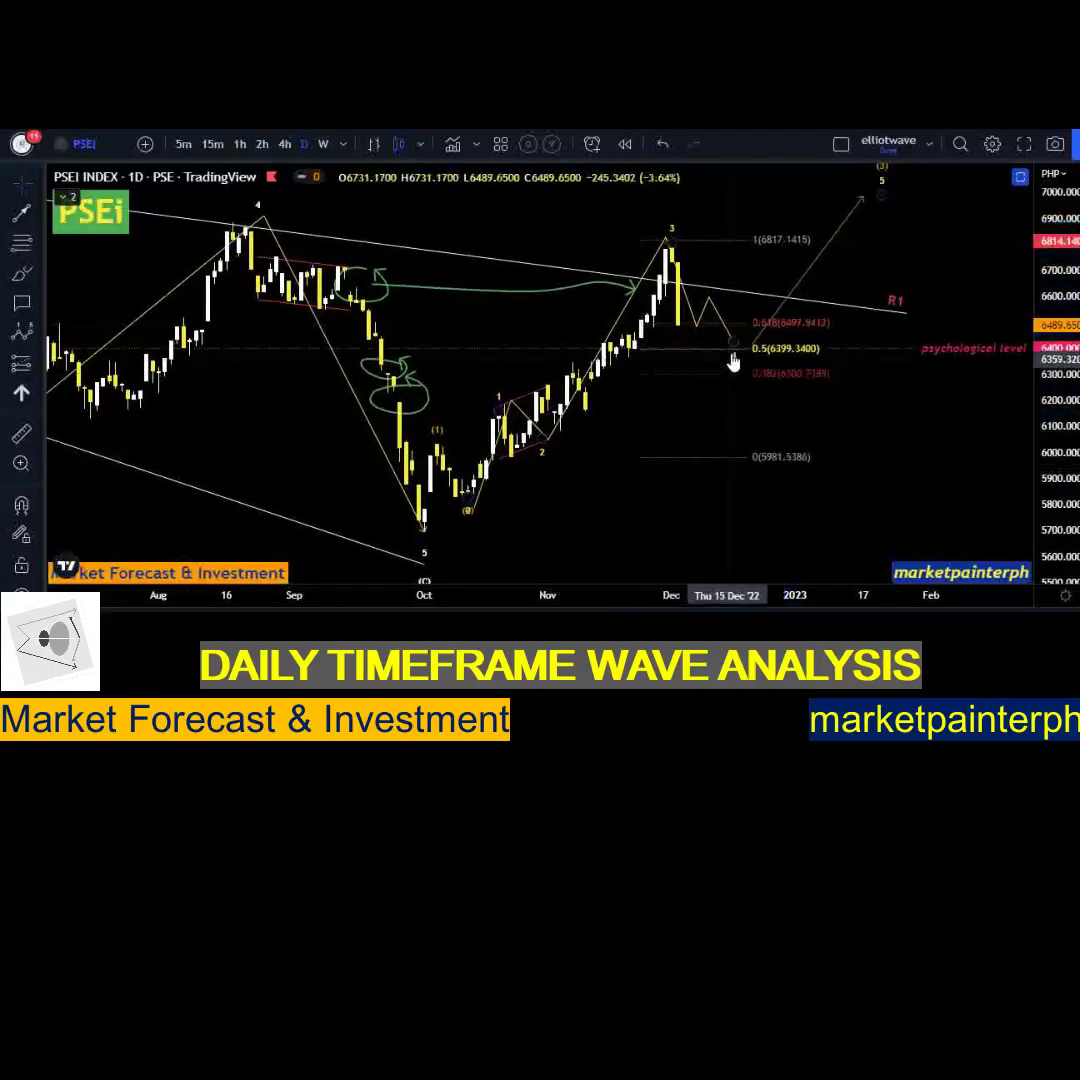
Mark wave 1's high with a horizontal ray at about 6186 and draw a declining zigzag arrow from beneath wave 4 into January 2023.
click(733, 370)
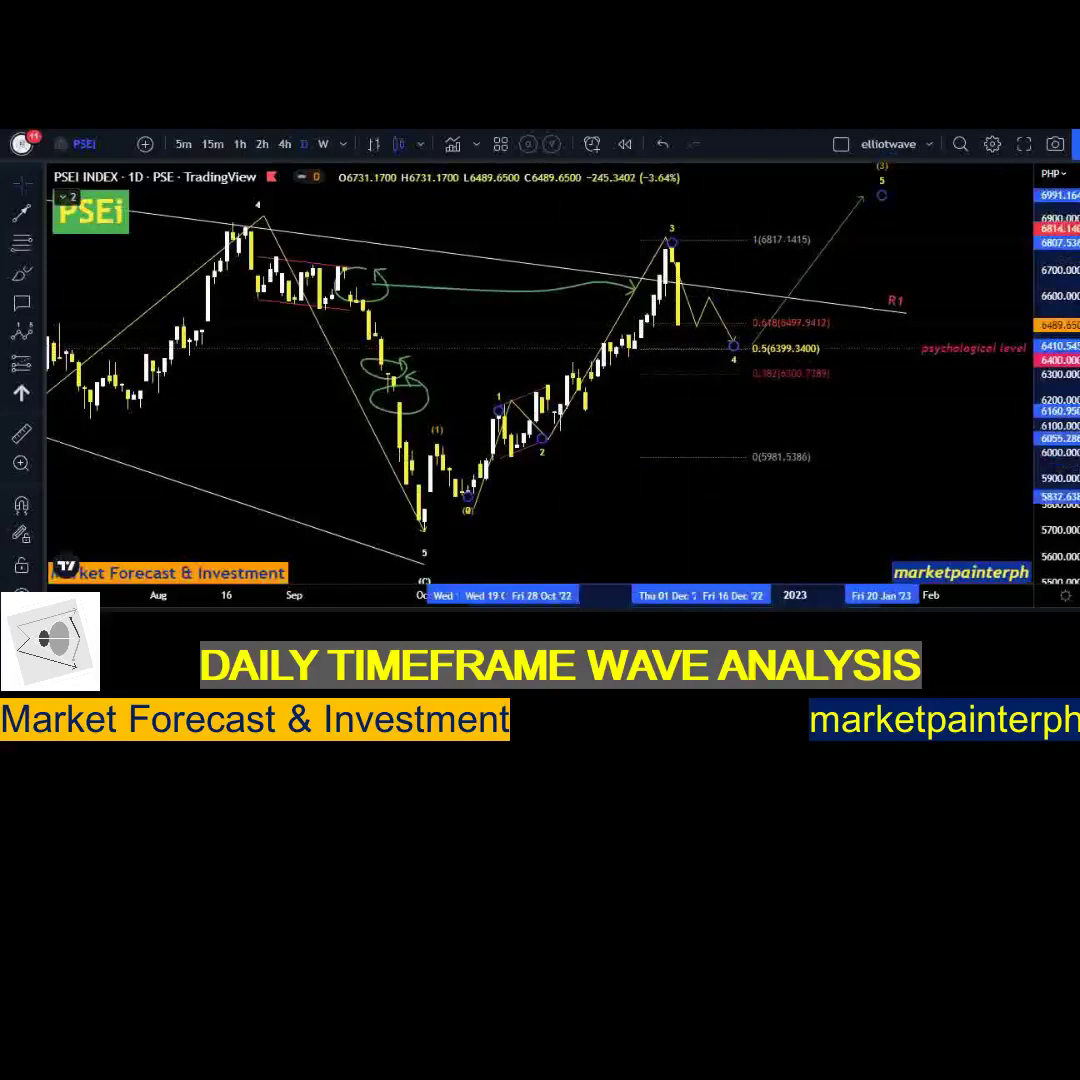
key(alt+h)
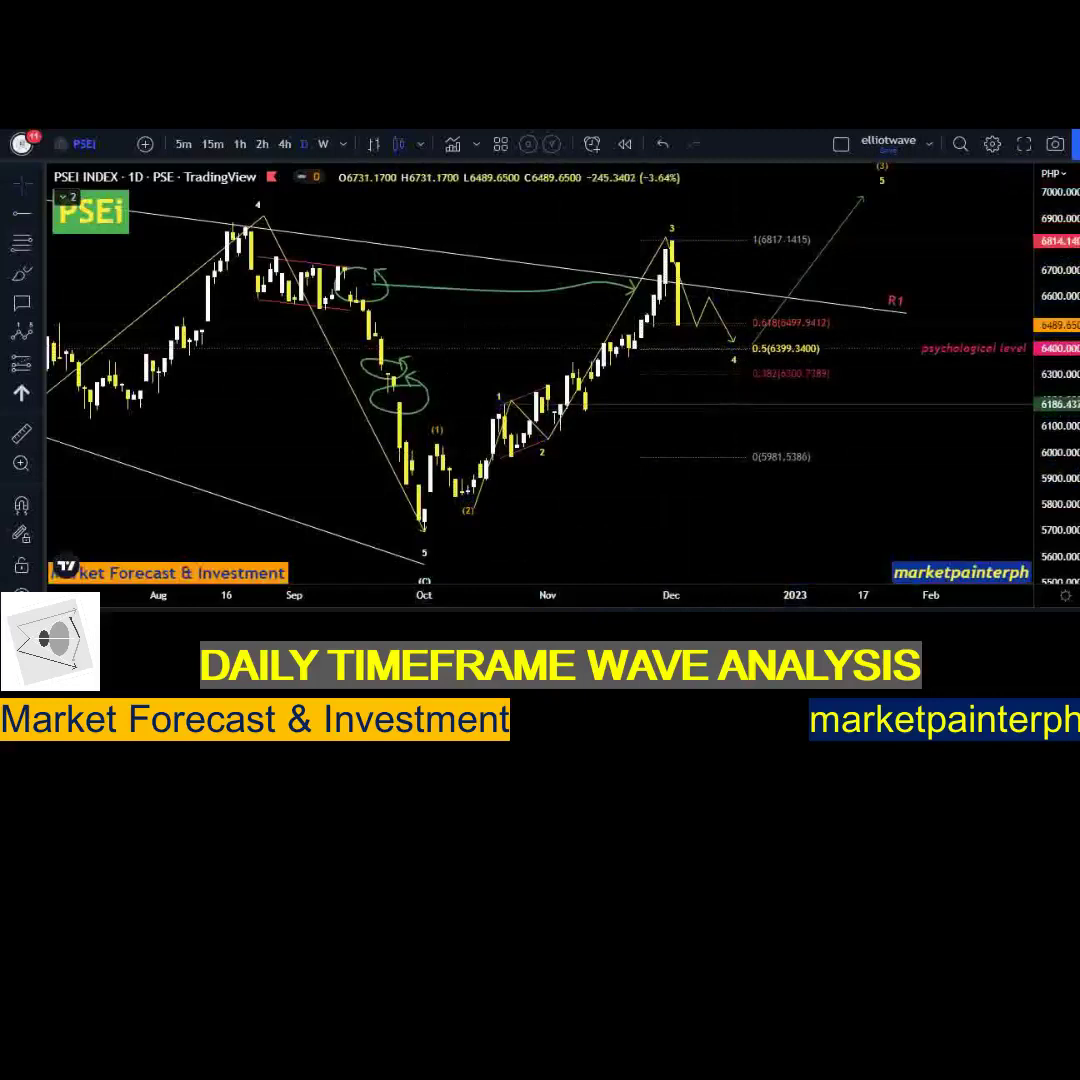
key(alt+t)
click(715, 390)
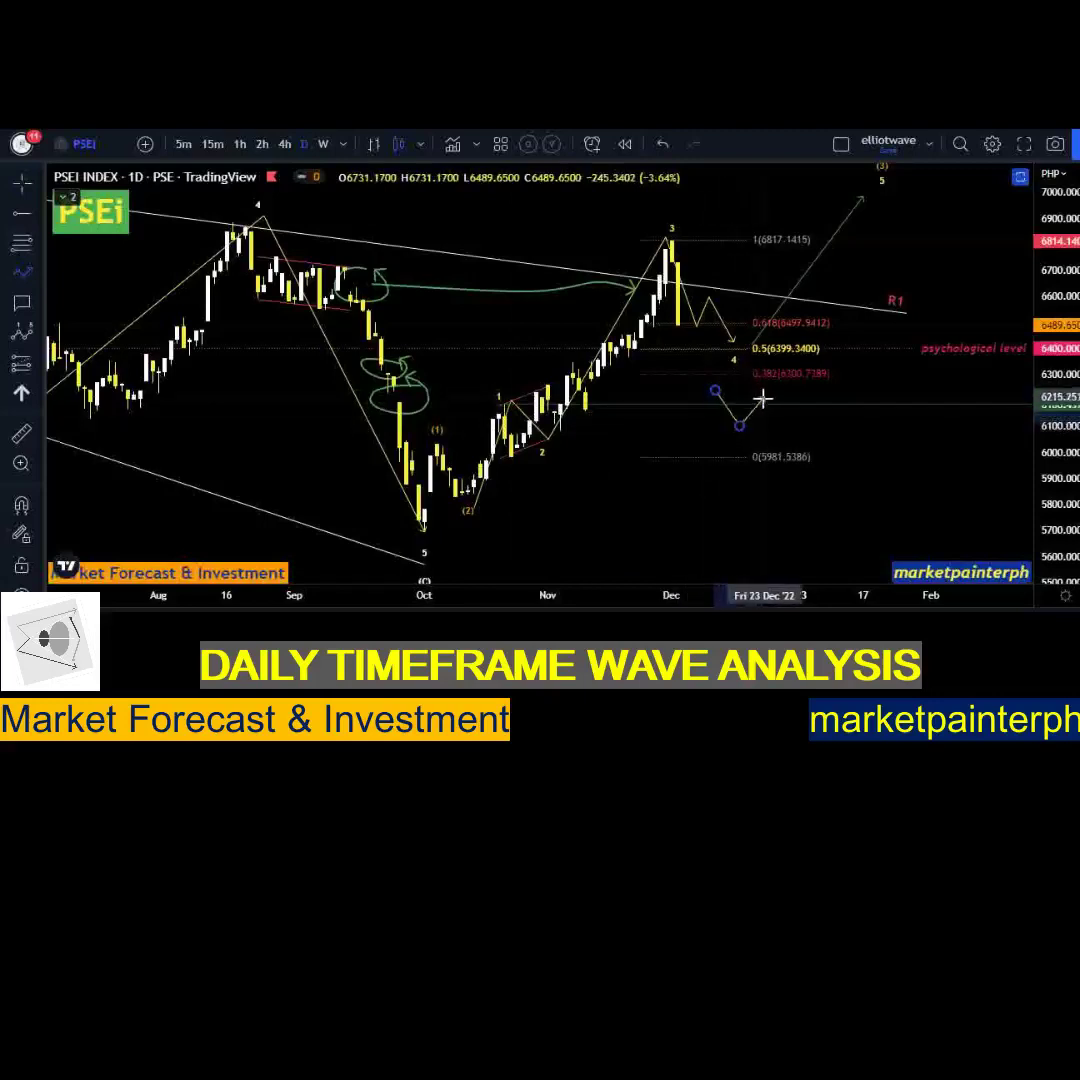
click(763, 399)
double_click(869, 553)
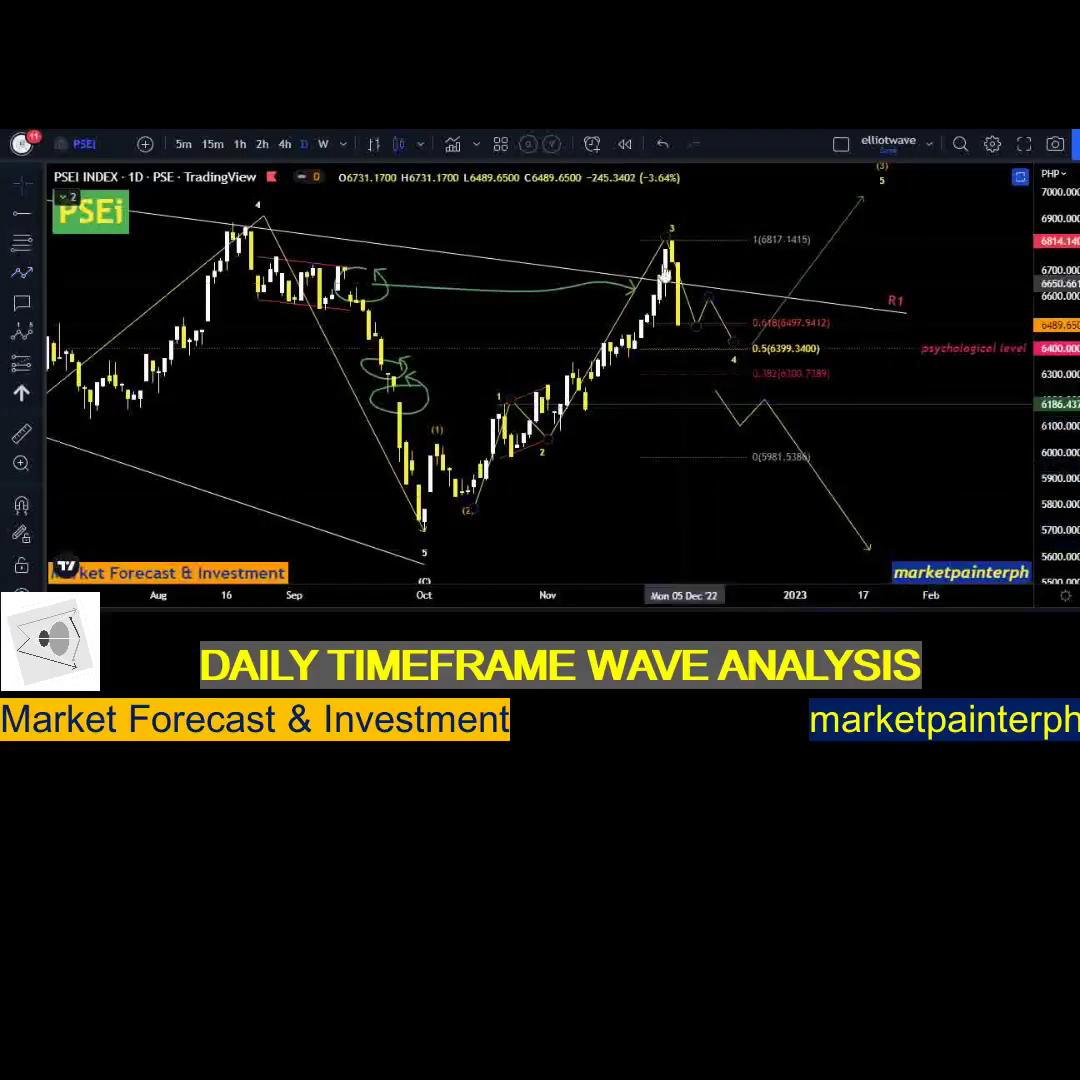
Move the impulse's wave 3 point to 29 November 2022, at the peak of the drawn path.
scroll(664, 364, down, 2)
scroll(677, 357, up, 3)
scroll(660, 358, down, 1)
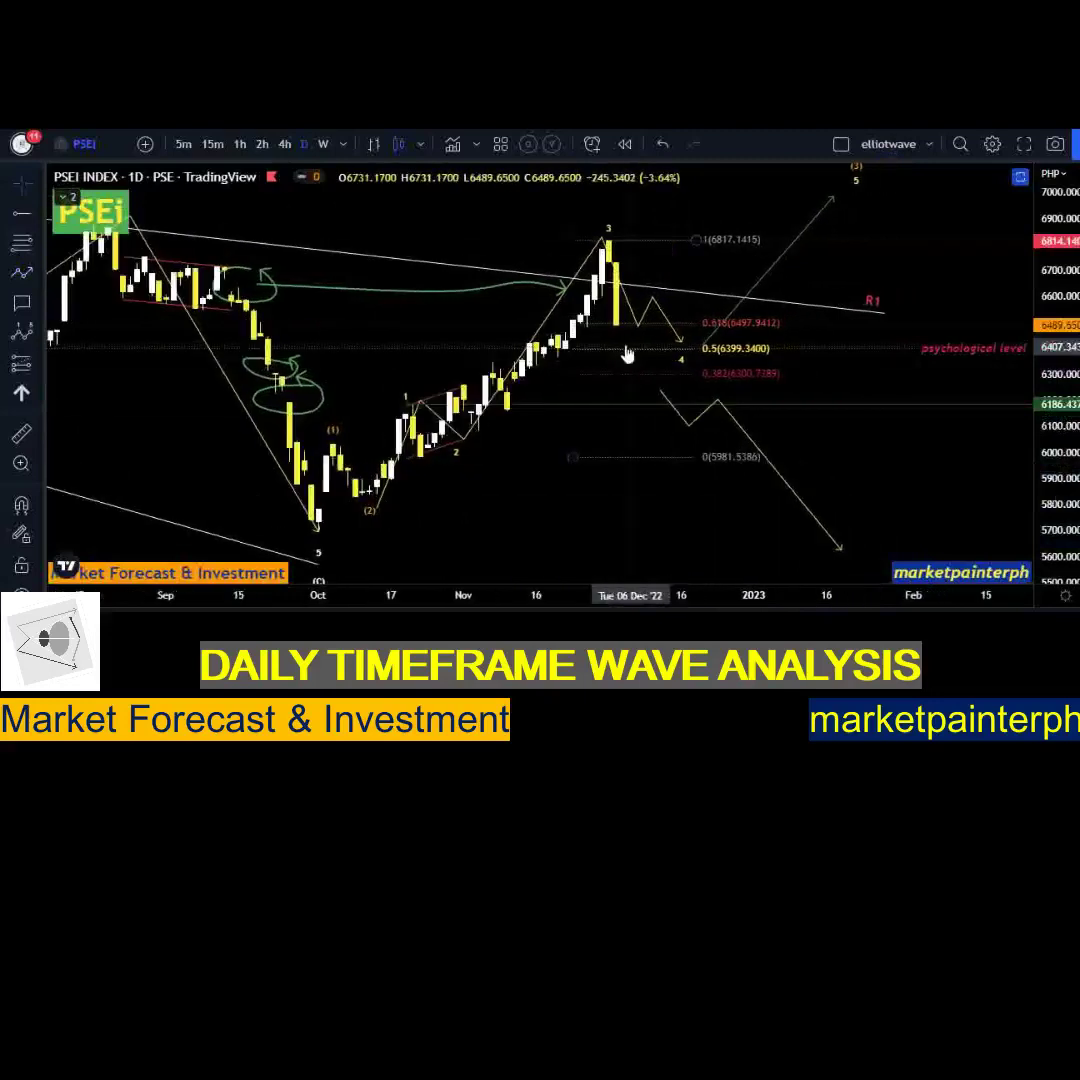
scroll(470, 243, up, 1)
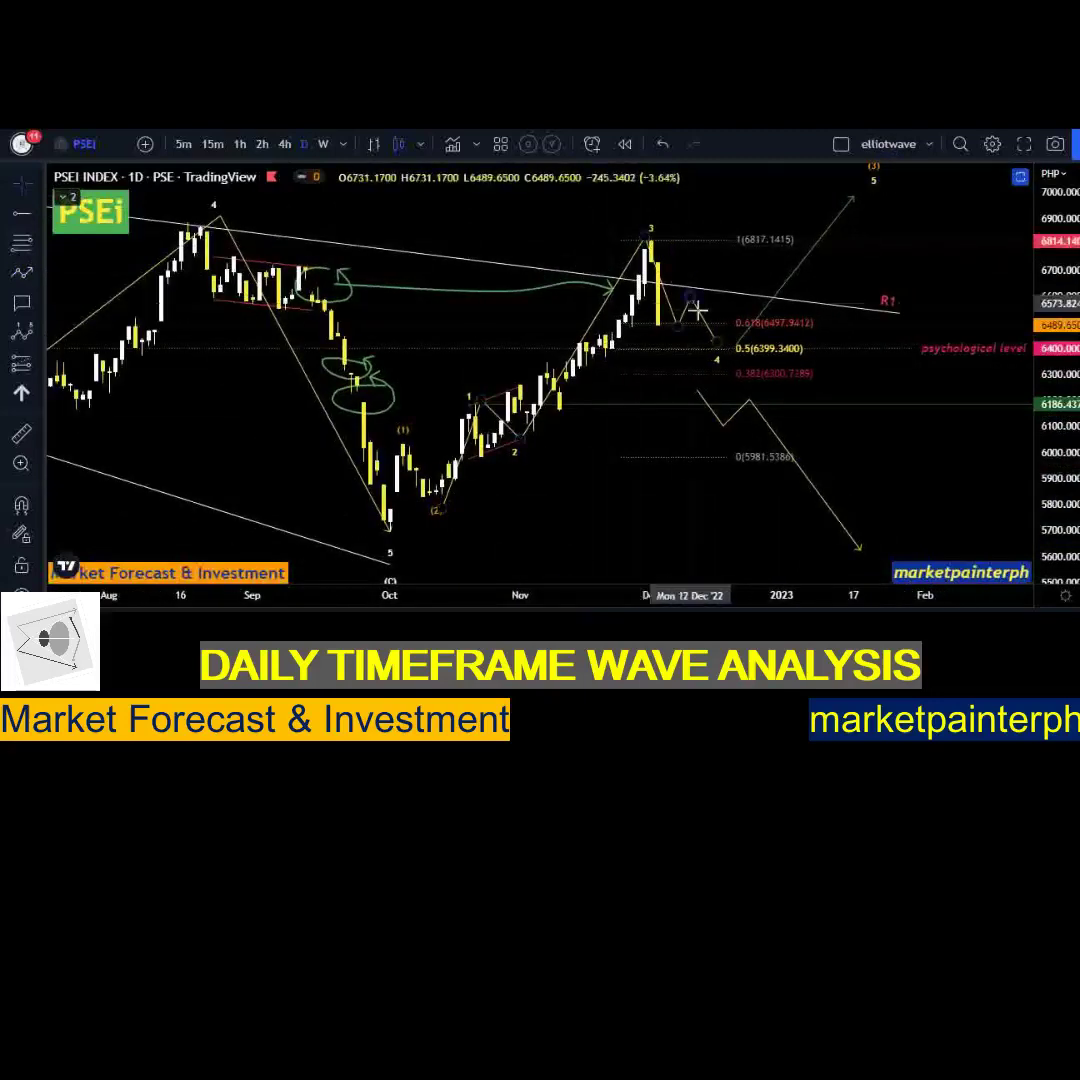
click(651, 236)
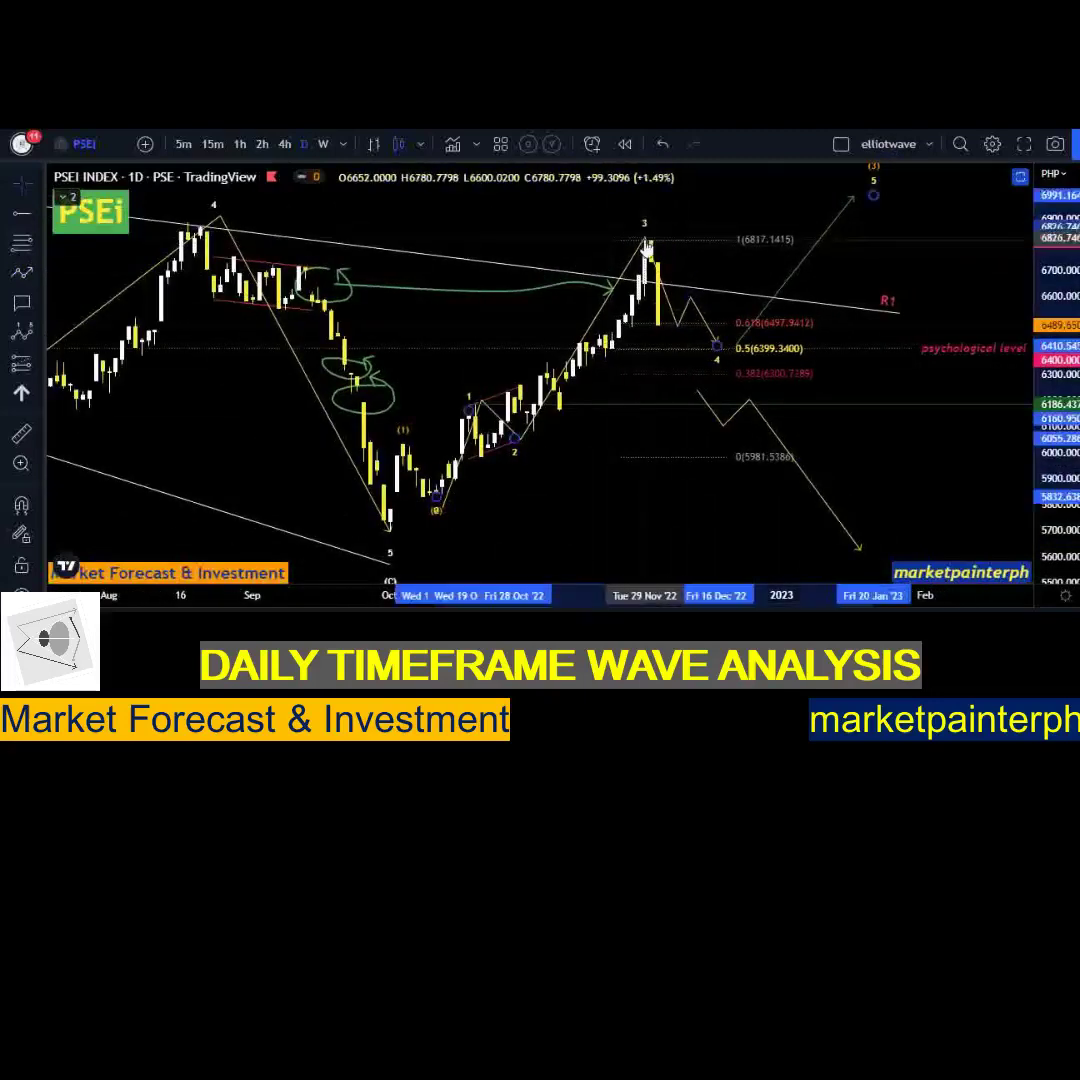
click(897, 270)
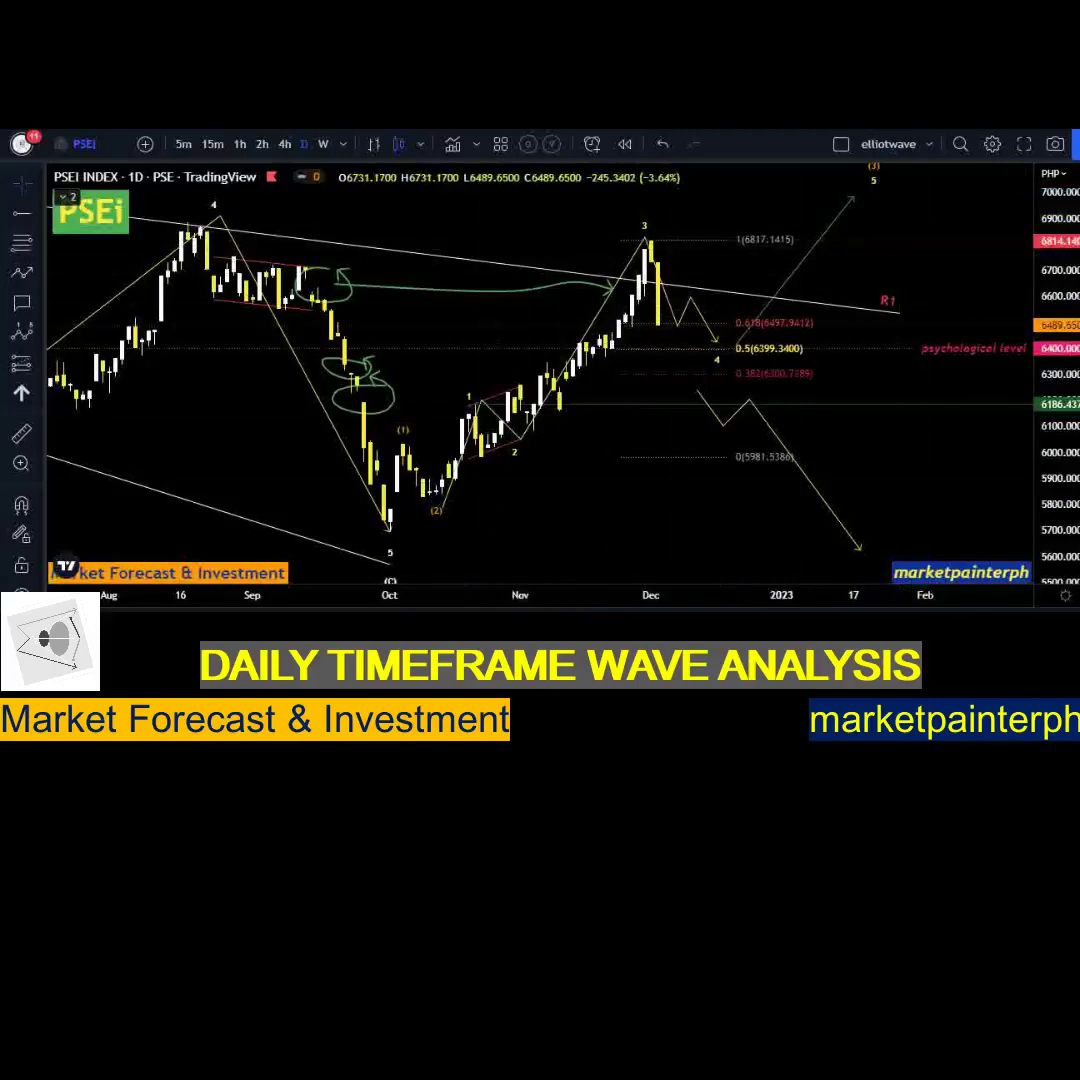
Try an alternative (A)(B)(C) correction labelling from the October low up to the December high, and delete it.
click(377, 545)
click(423, 432)
click(441, 512)
click(664, 233)
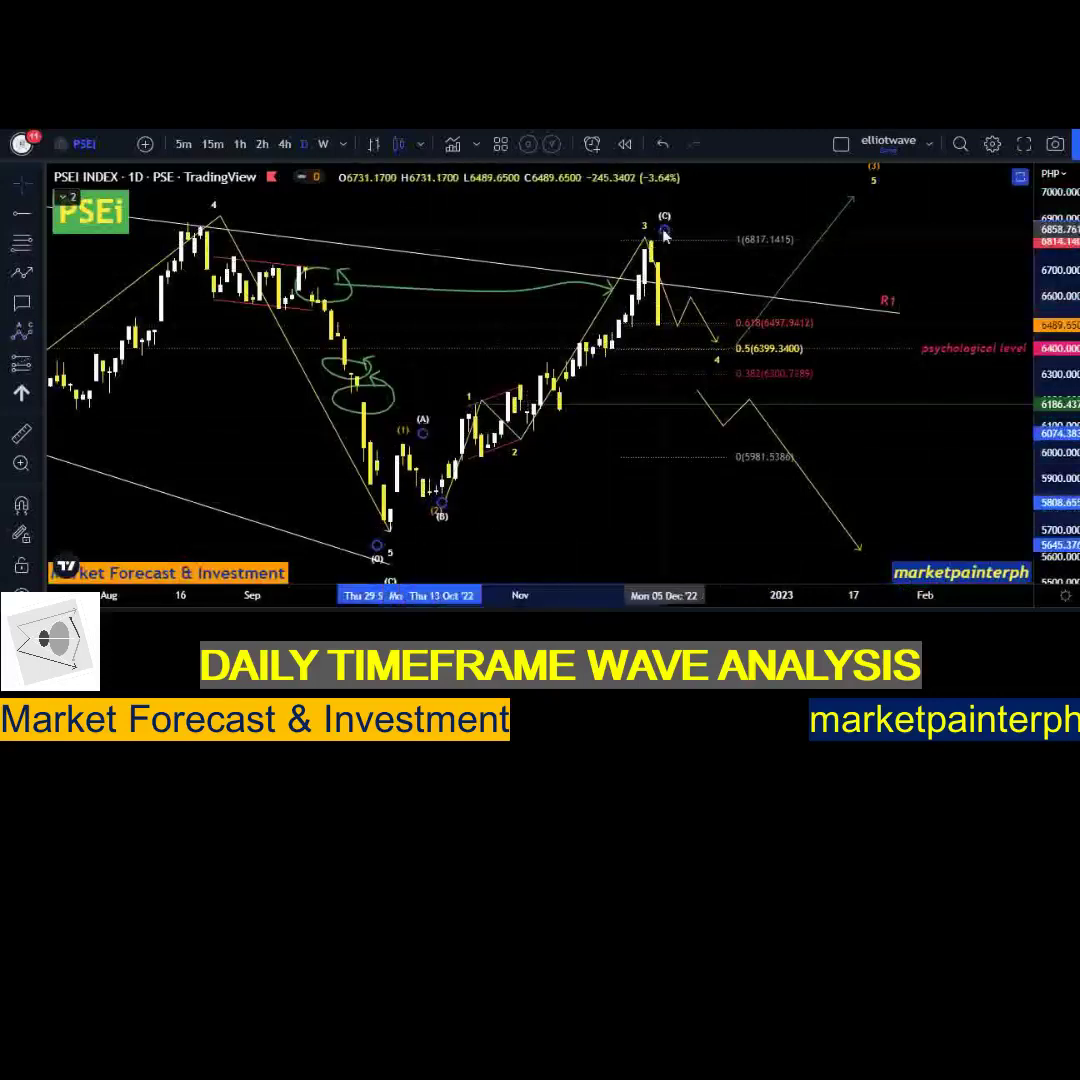
click(695, 210)
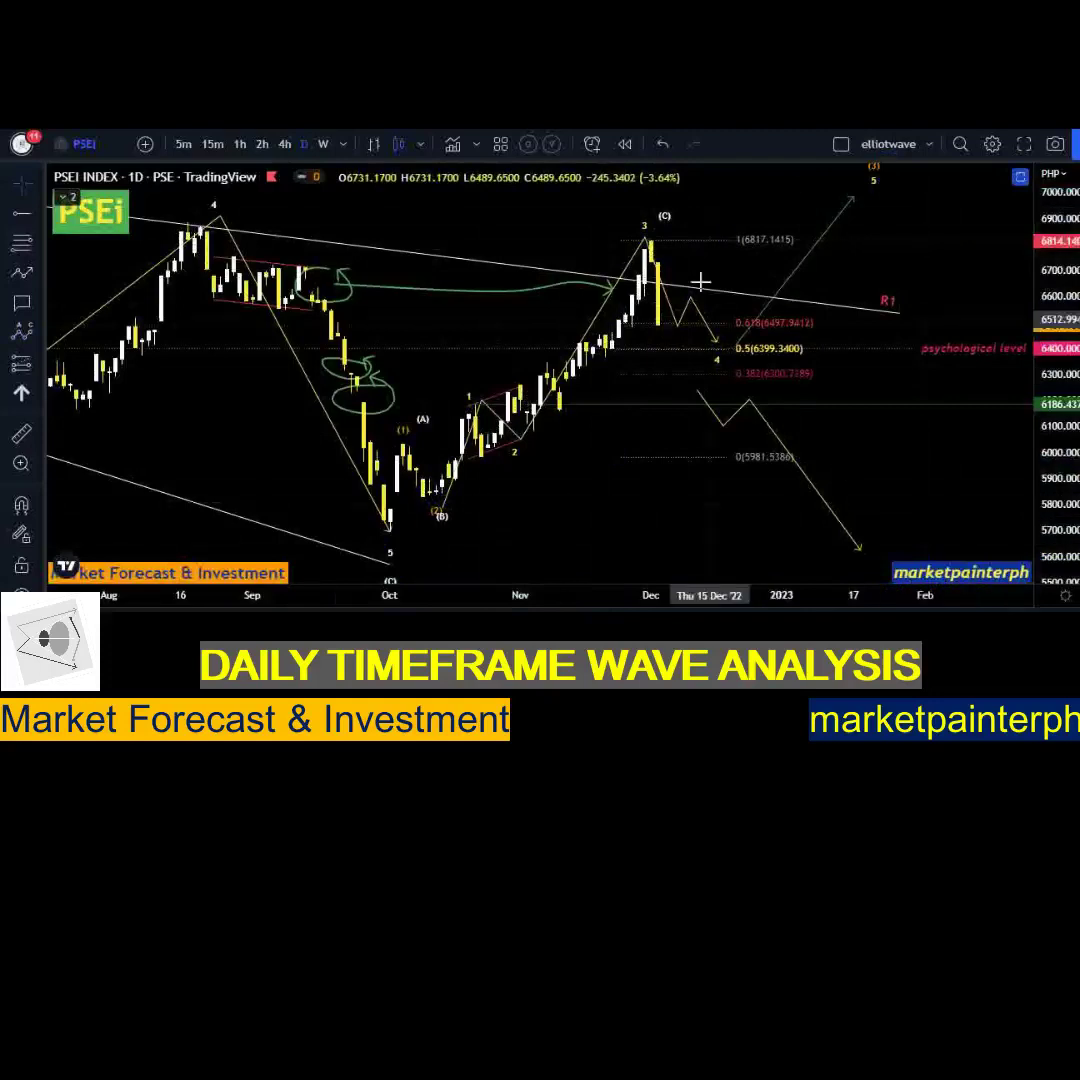
click(667, 222)
key(Delete)
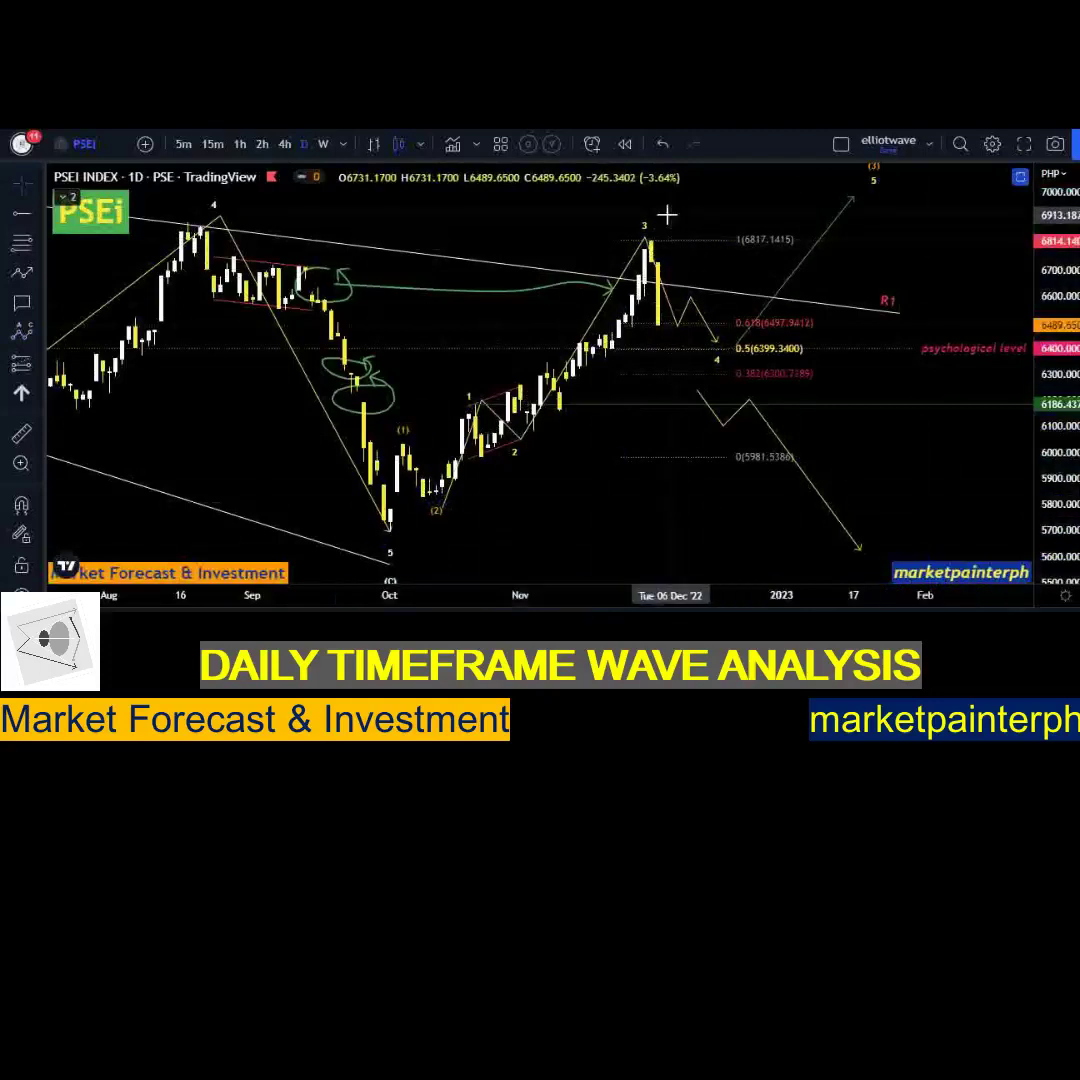
Lower the impulse's wave 4 point to about 6379 and pull the zigzag's end onto the 0.5 Fibonacci level.
scroll(590, 455, up, 2)
drag(521, 444, 645, 422)
scroll(640, 480, up, 2)
mouse_move(1073, 491)
mouse_down()
mouse_move(1063, 480)
mouse_move(1062, 489)
mouse_up()
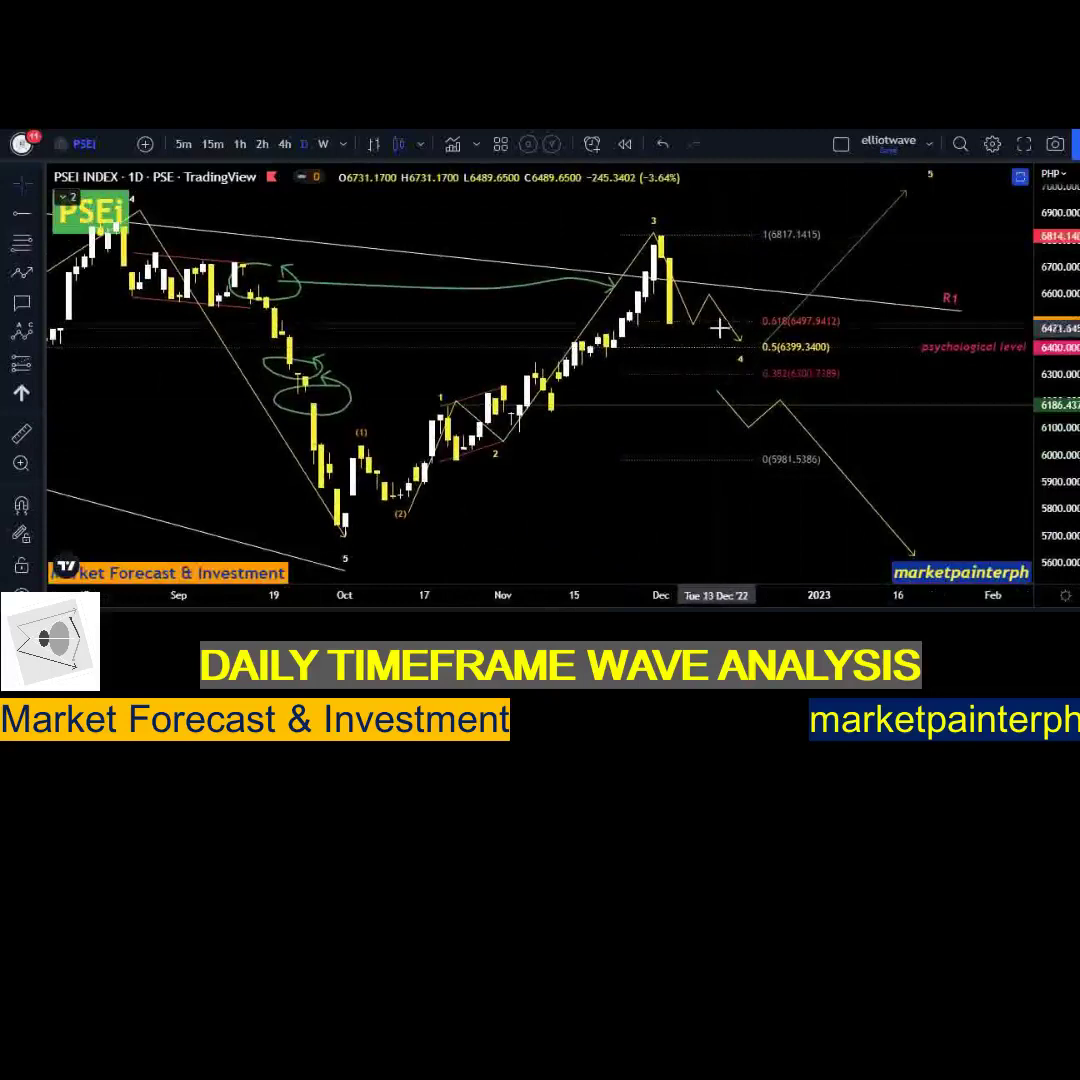
click(740, 370)
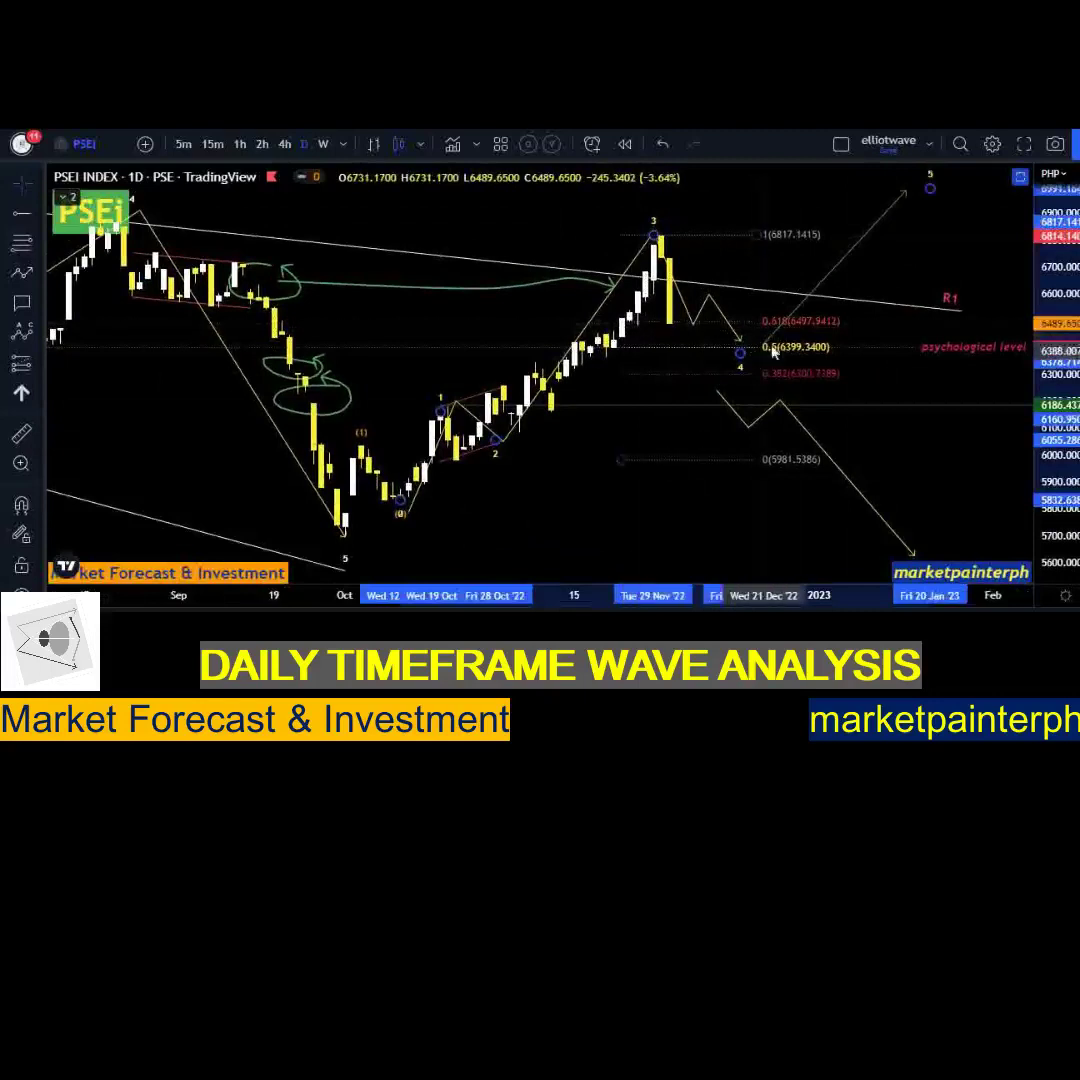
drag(738, 338, 732, 325)
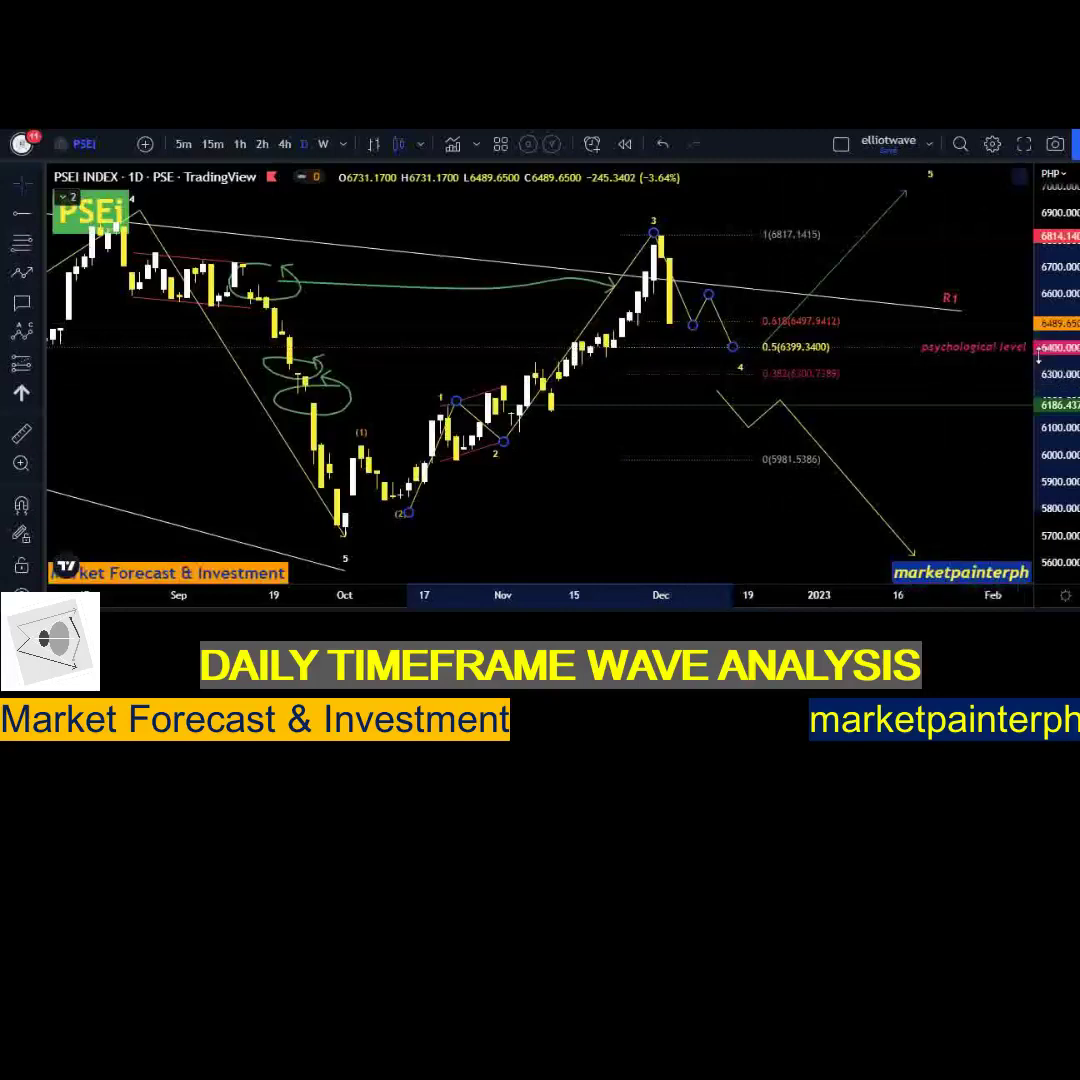
Move the first low of the wave 4 zigzag onto the 0.618 Fibonacci level at about 6496.
drag(907, 445, 878, 461)
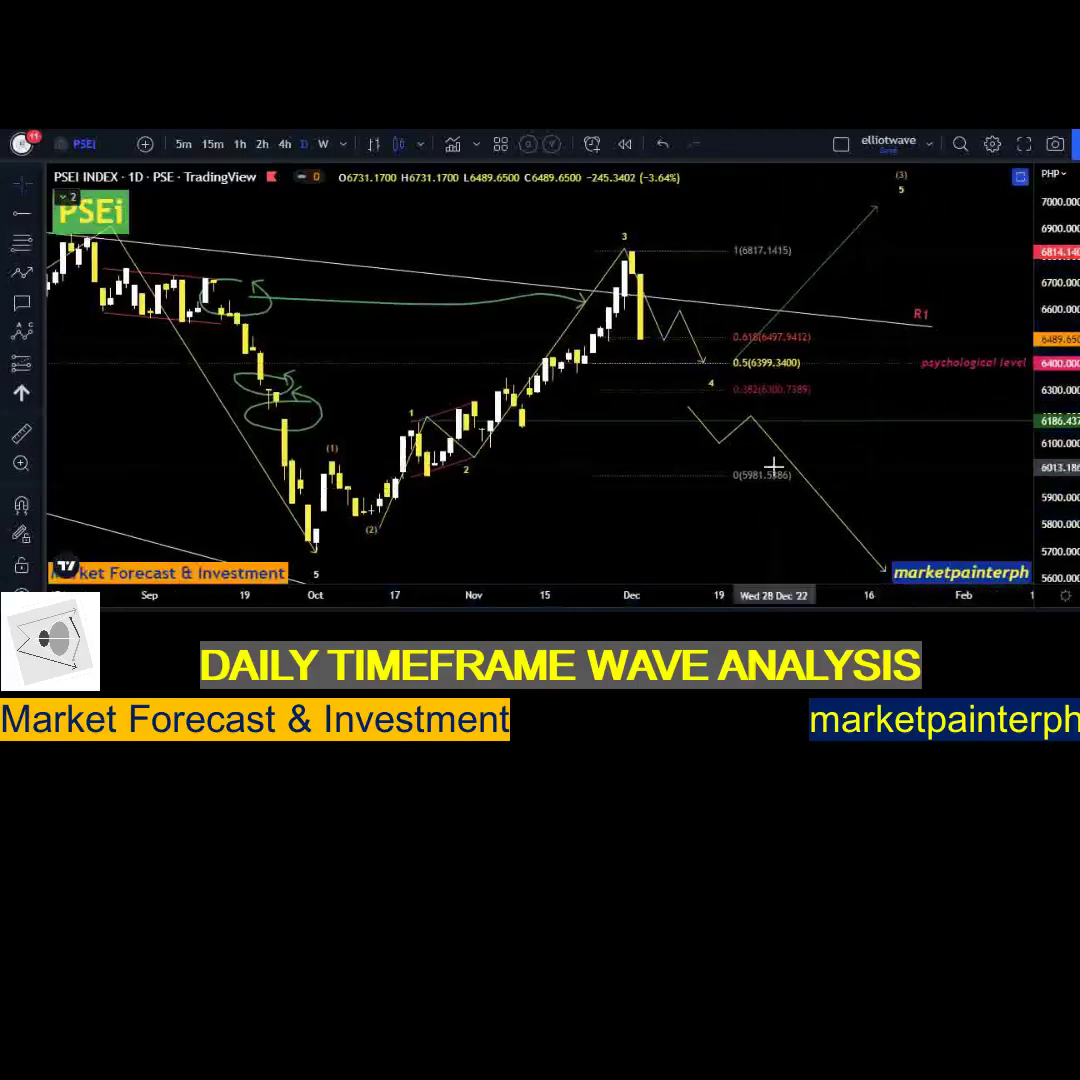
scroll(773, 466, up, 1)
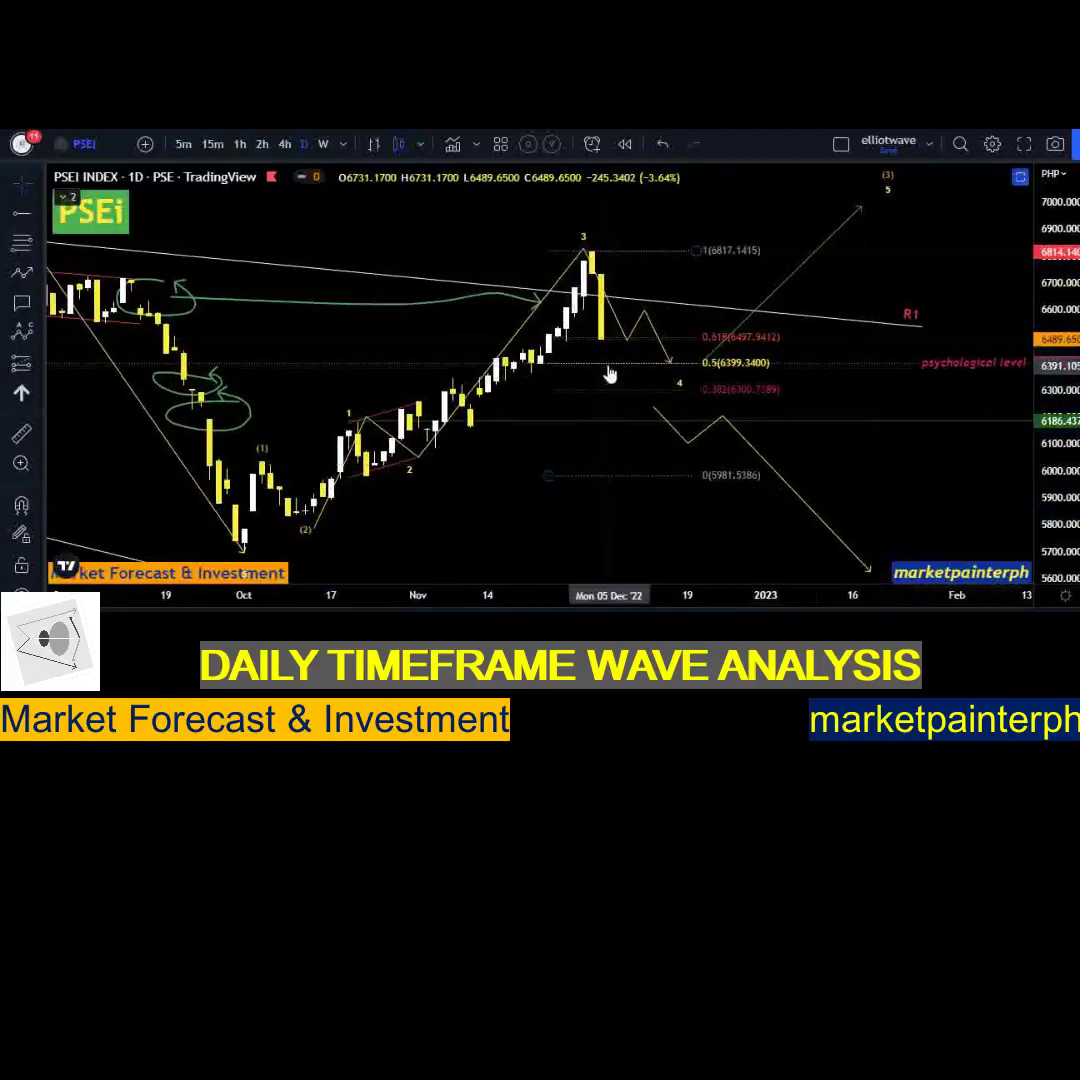
drag(636, 422, 634, 391)
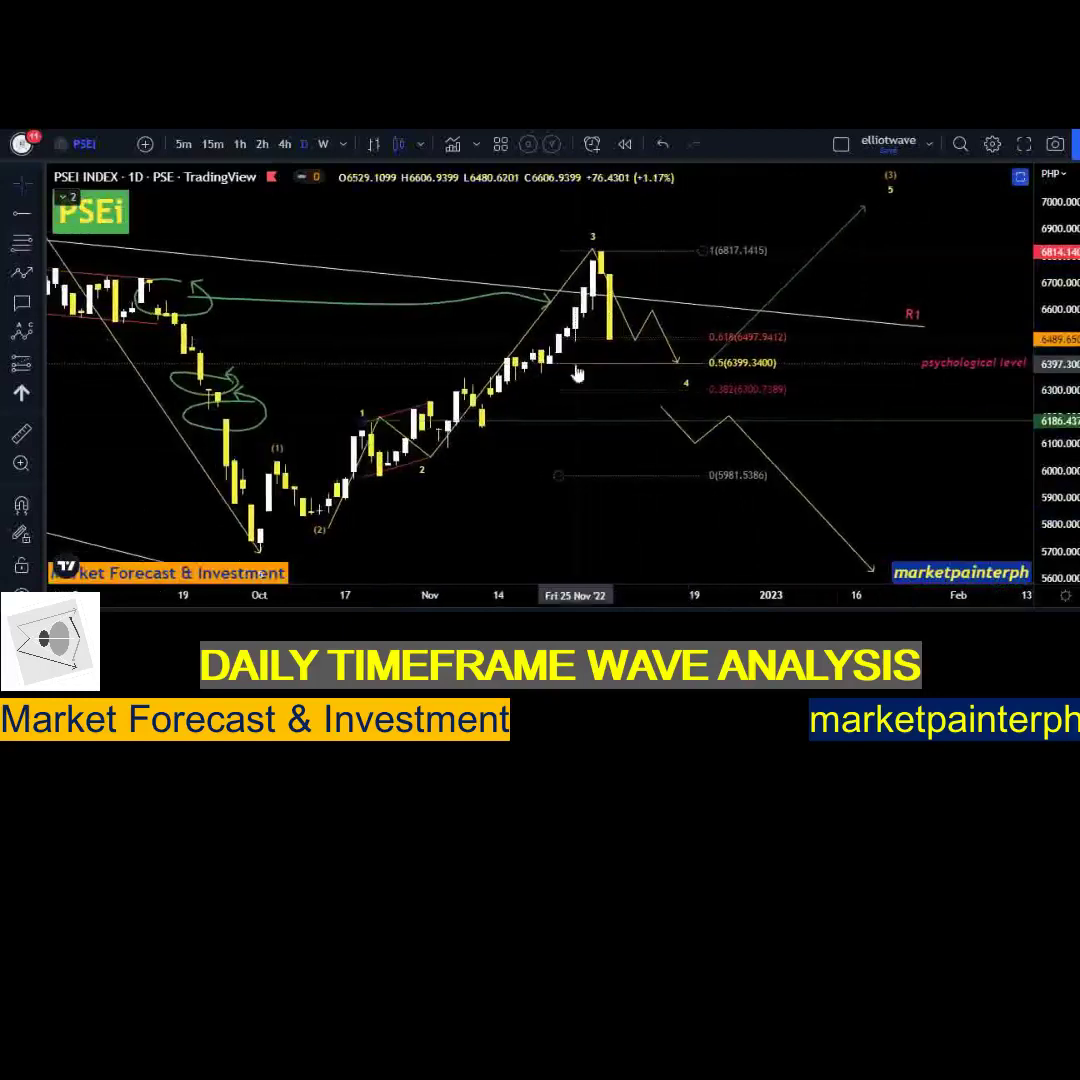
click(635, 341)
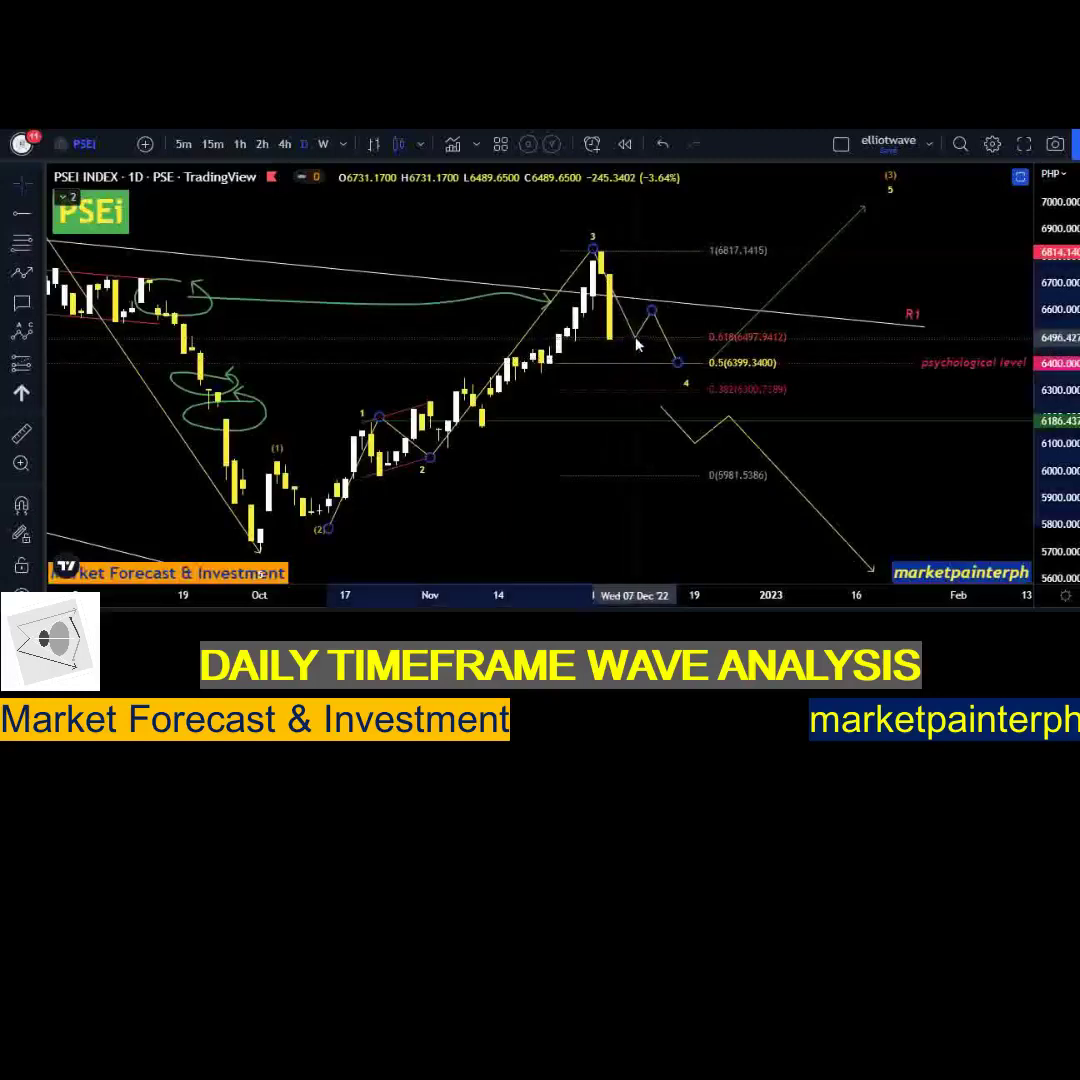
Align the impulse's wave 4 point with the zigzag's end at 15 December 2022, near the 0.5 Fibonacci level.
scroll(600, 395, down, 3)
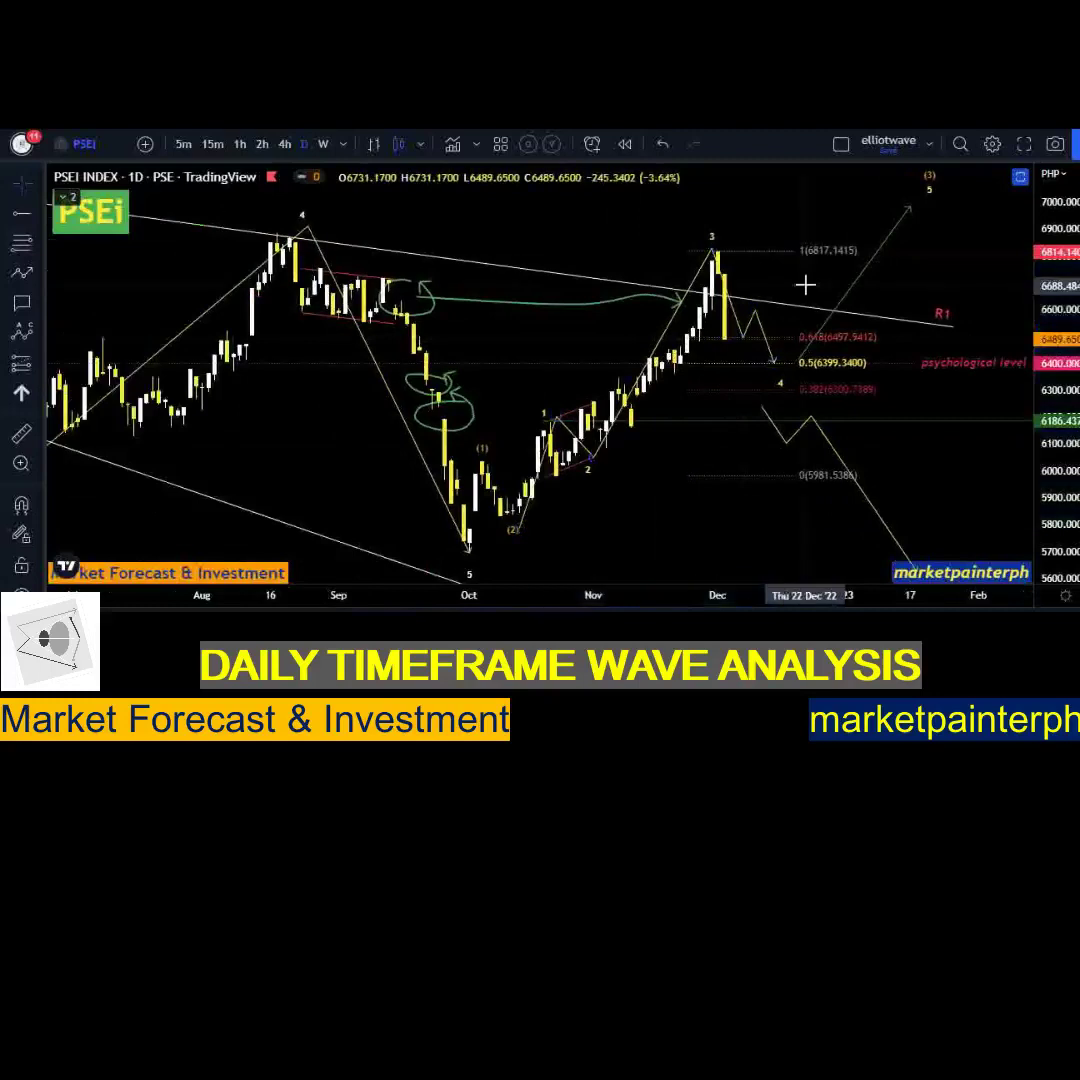
scroll(900, 465, up, 2)
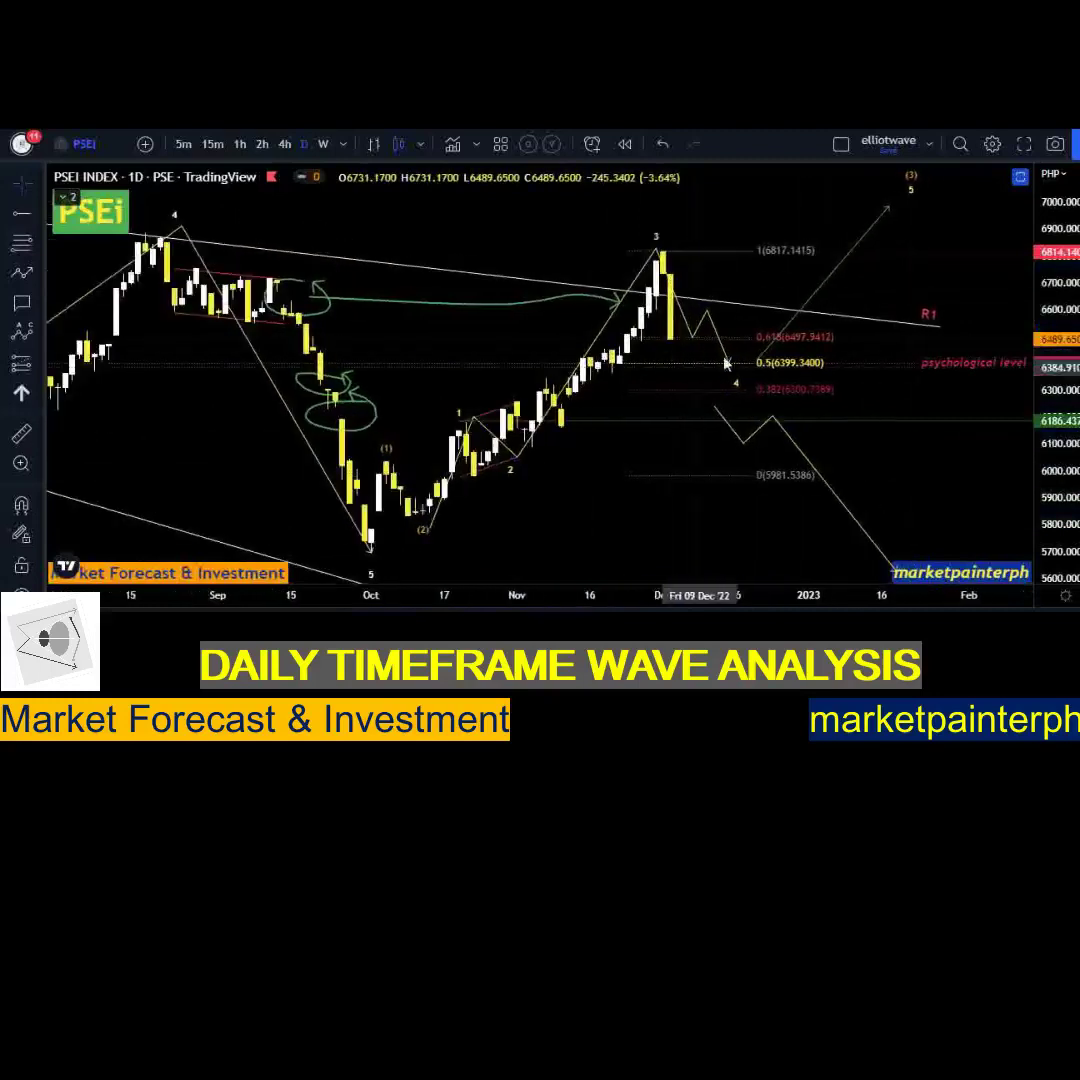
drag(861, 282, 829, 295)
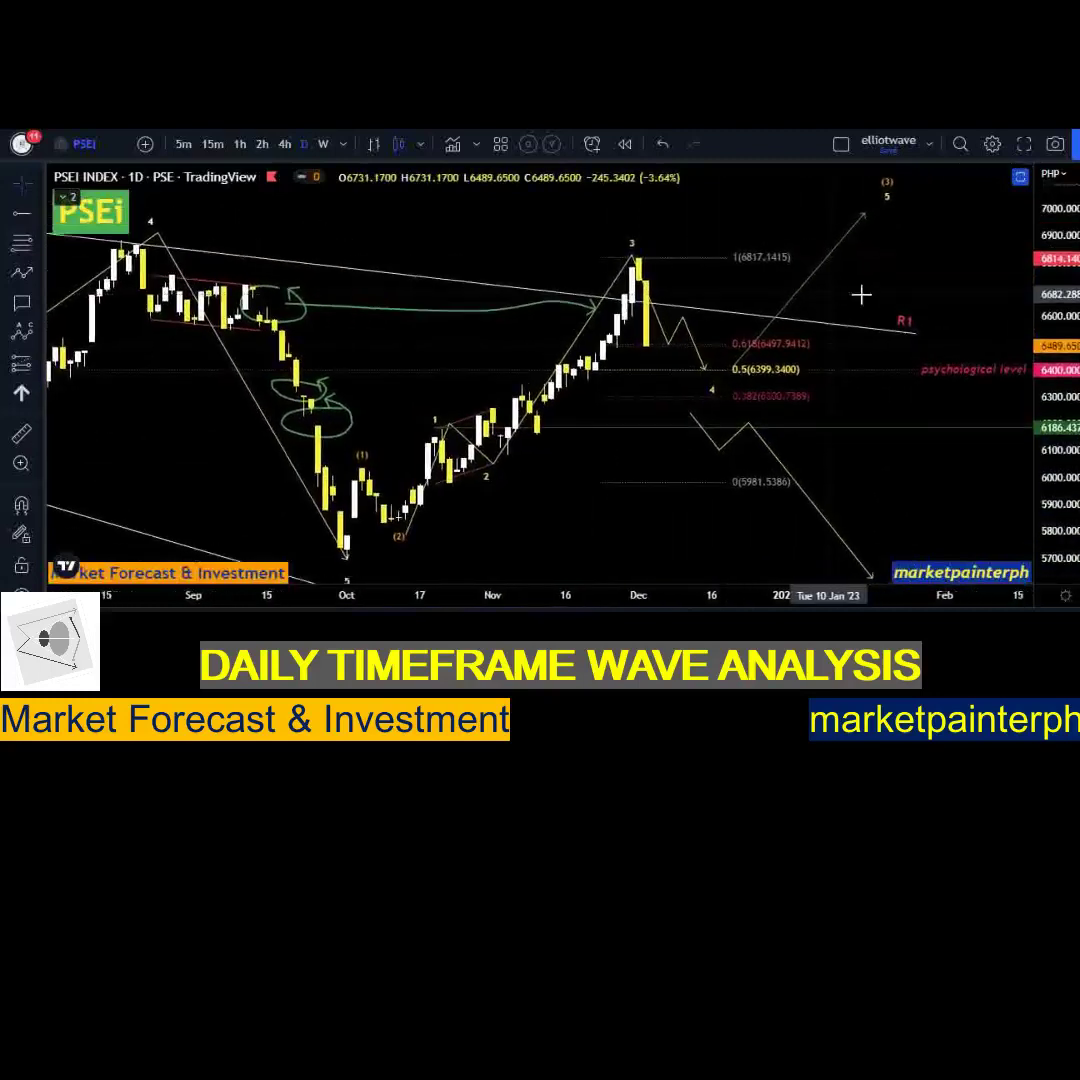
scroll(912, 492, down, 1)
drag(912, 478, 875, 479)
click(706, 388)
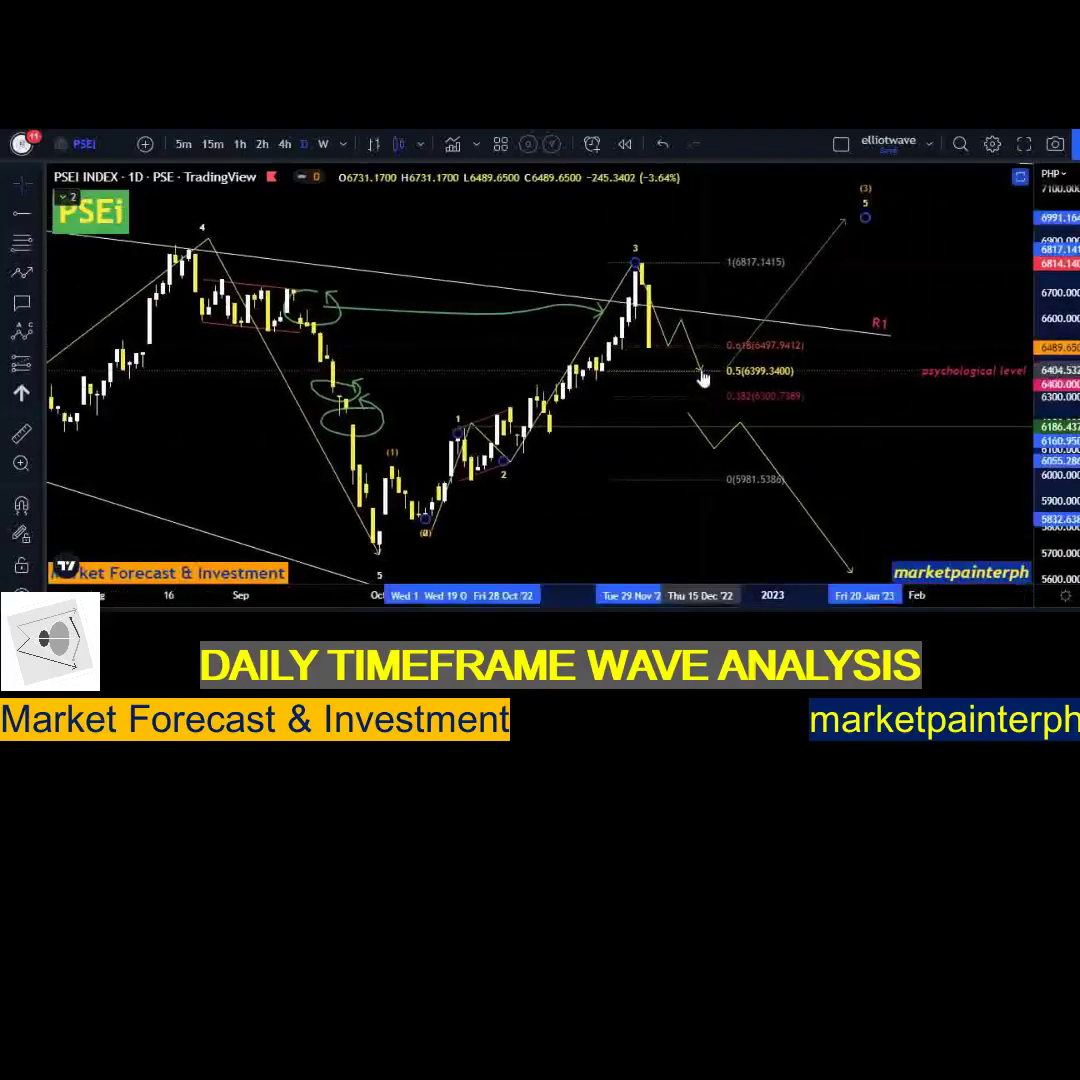
click(732, 289)
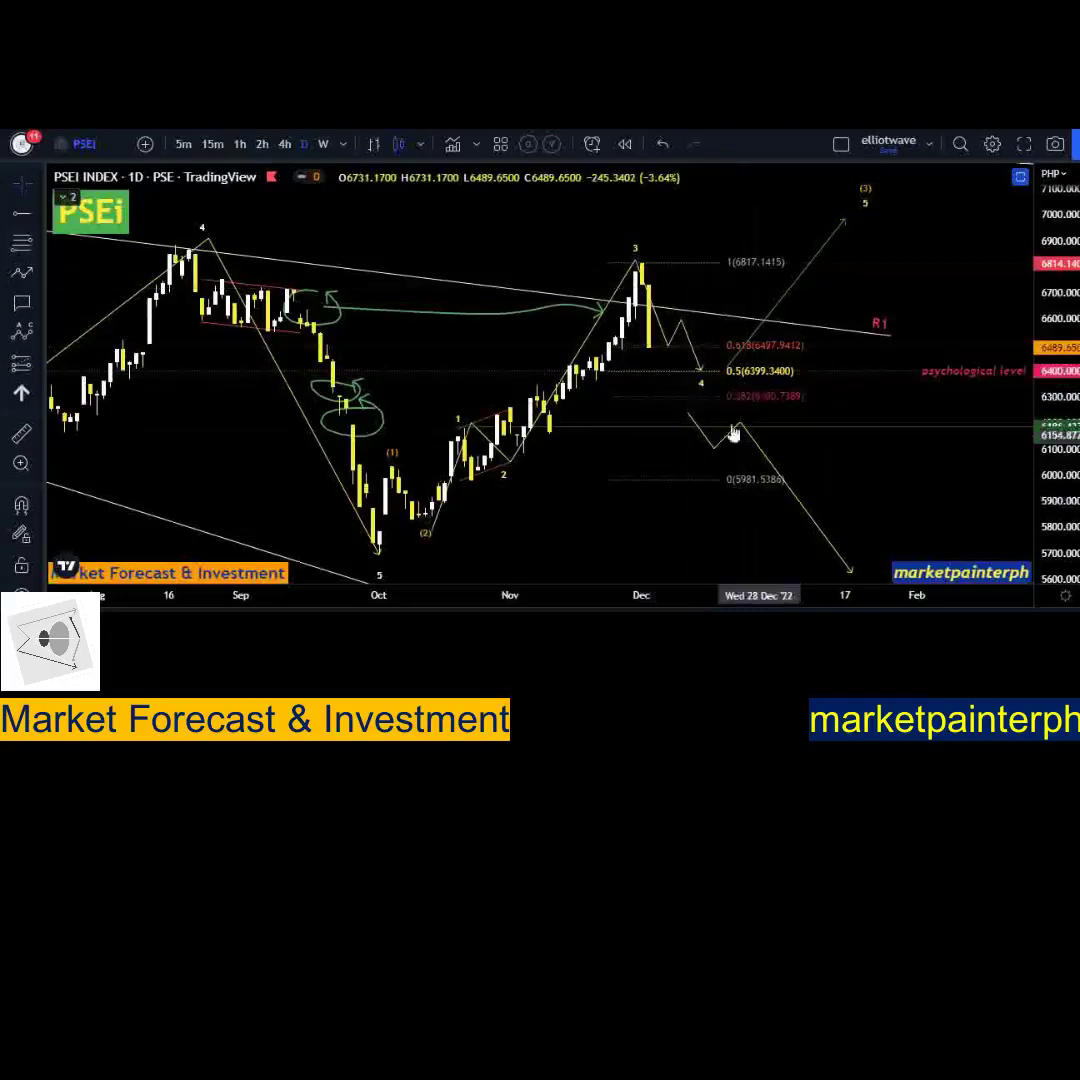
Draw a green freehand arrow curving from the wave 4 low near 6400 up to the wave 5 target.
click(22, 273)
mouse_move(688, 356)
mouse_down()
mouse_move(827, 270)
mouse_move(858, 230)
mouse_up()
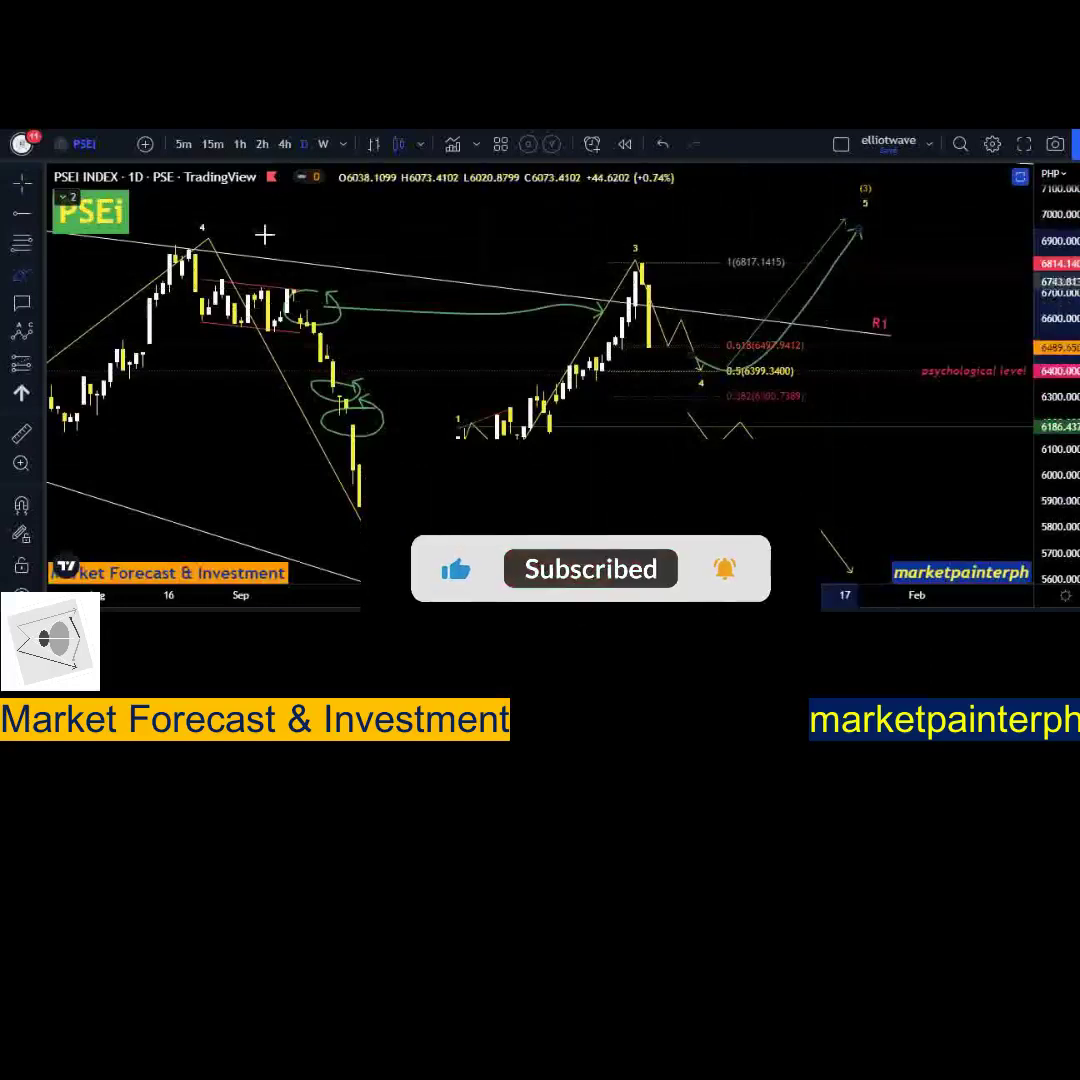
click(20, 182)
Review the annotated daily chart, including the projected waves (3), (4) and (5) in 2023.
drag(597, 254, 545, 246)
scroll(800, 450, down, 1)
scroll(858, 497, down, 5)
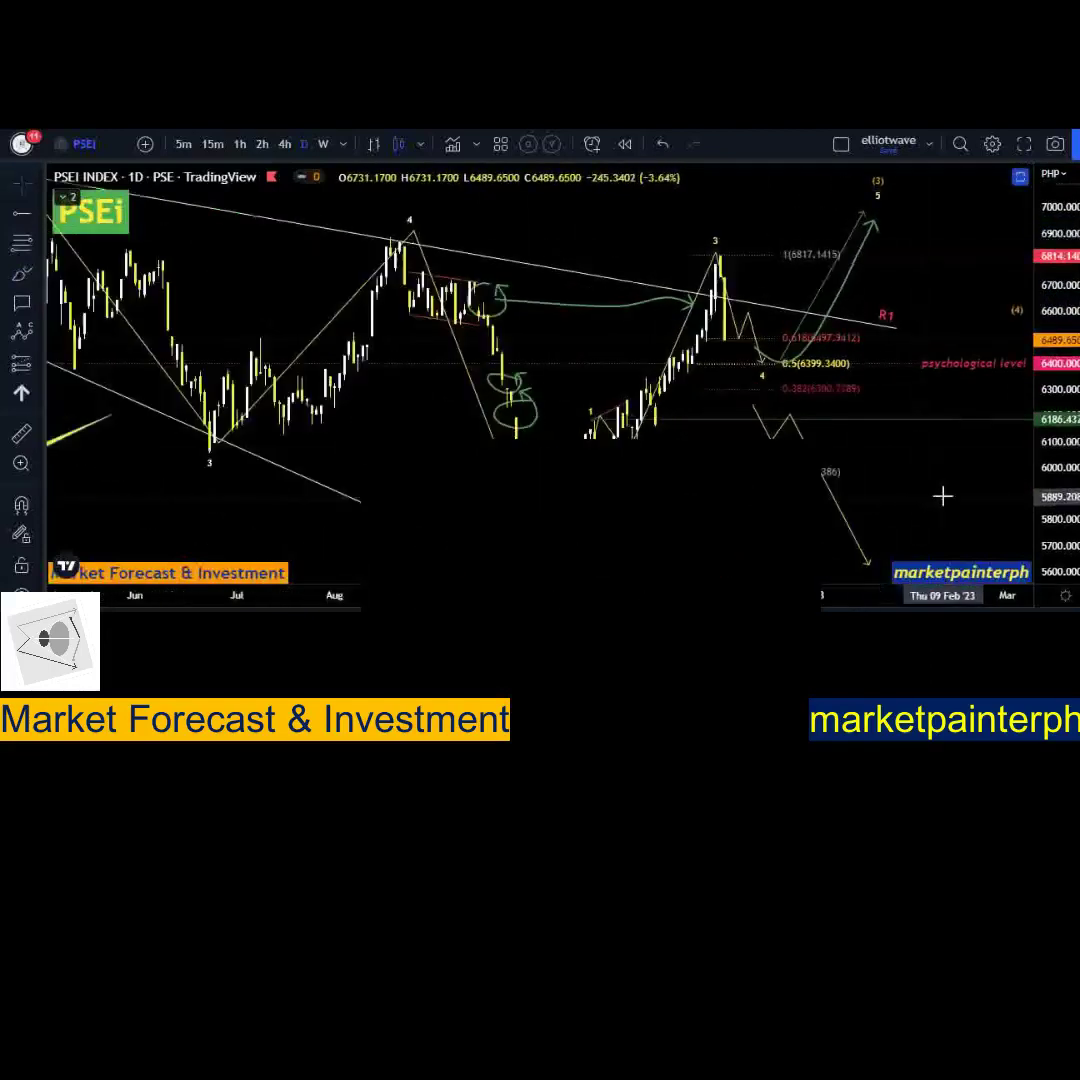
drag(794, 491, 742, 483)
scroll(865, 453, up, 1)
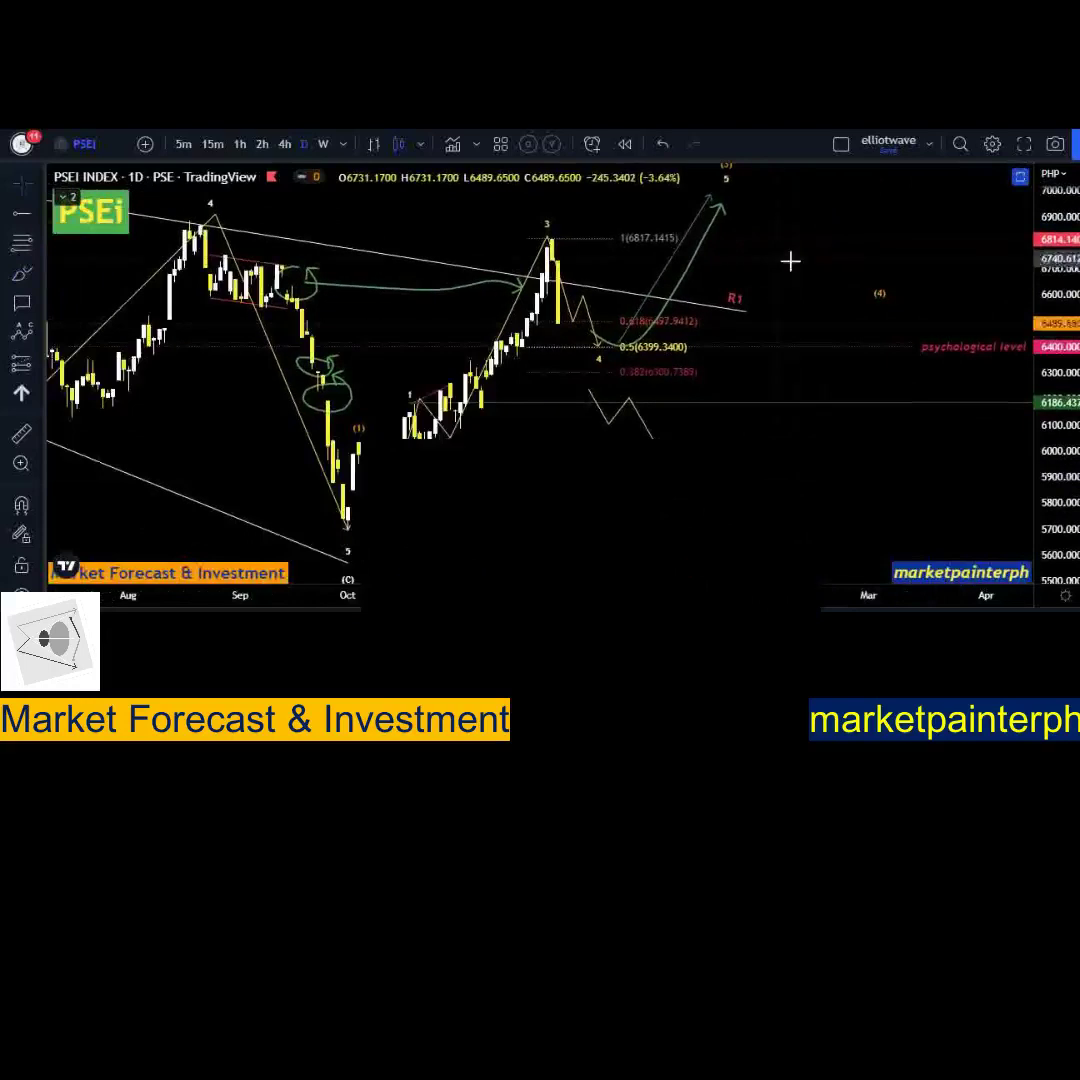
drag(791, 260, 830, 281)
mouse_move(1068, 276)
mouse_down()
mouse_move(1068, 304)
mouse_move(1068, 292)
mouse_up()
drag(806, 471, 779, 453)
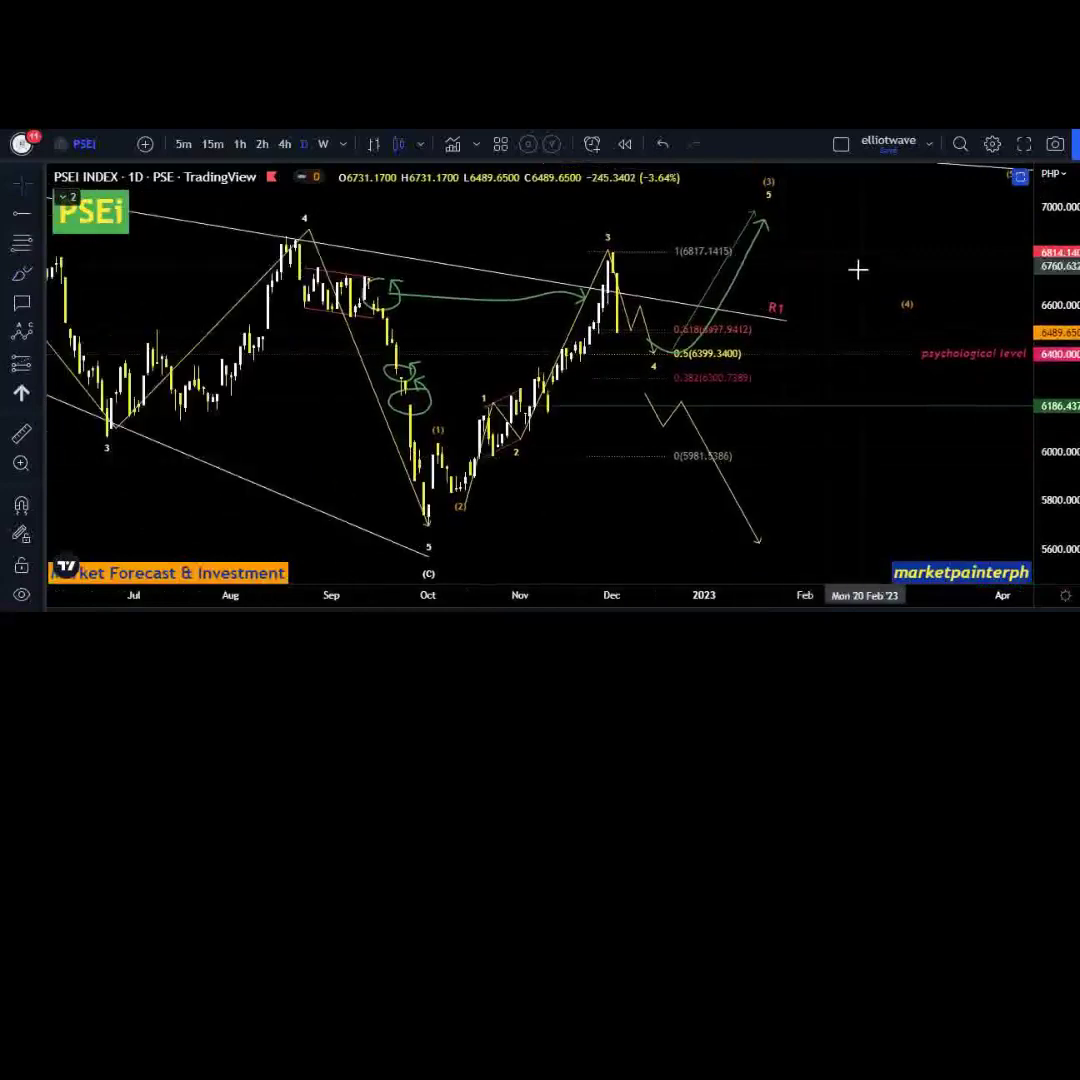
scroll(817, 290, down, 2)
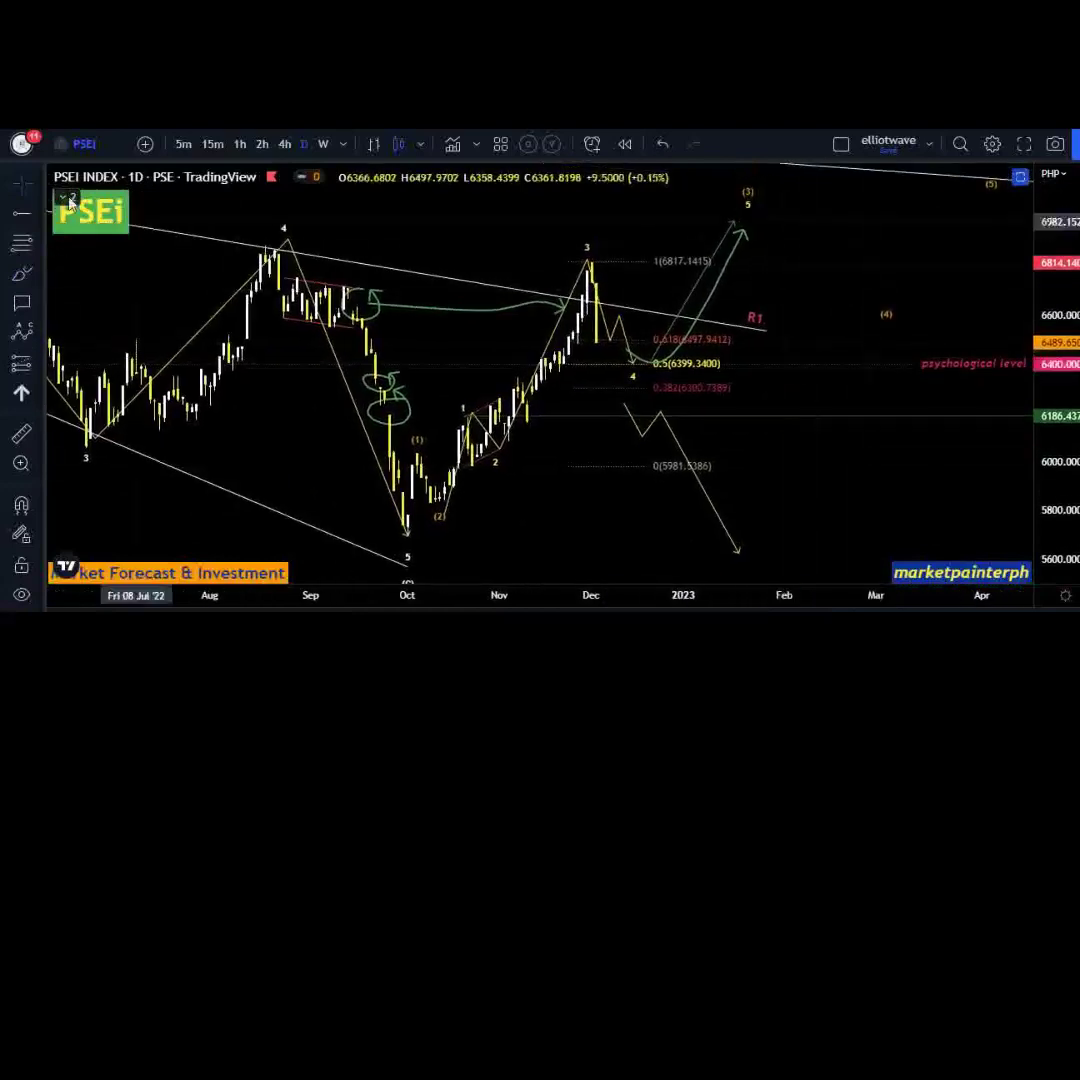